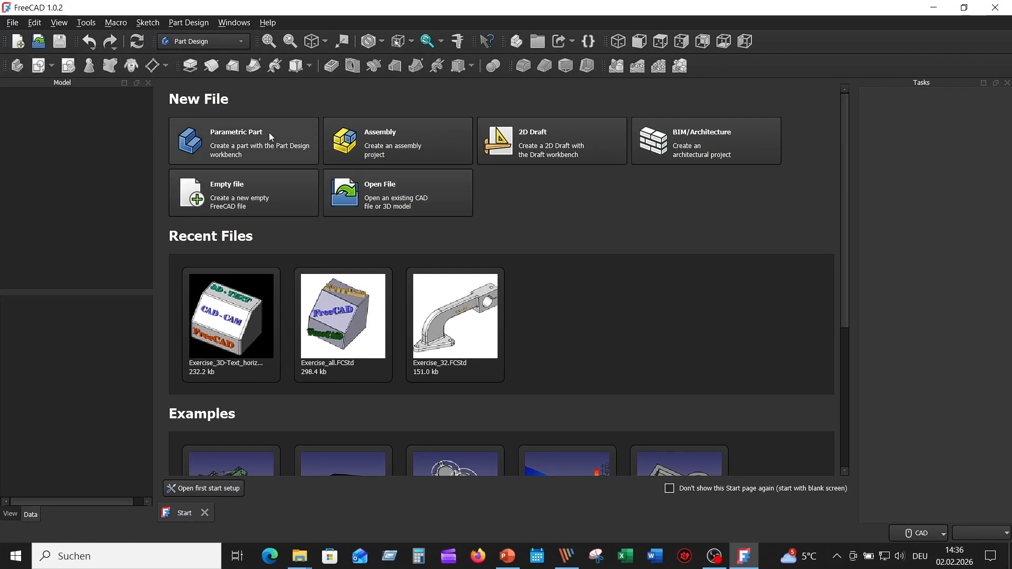
# Create a new Parametric Part document and set up the Draft workbench in the top view
pyautogui.click(258, 149)
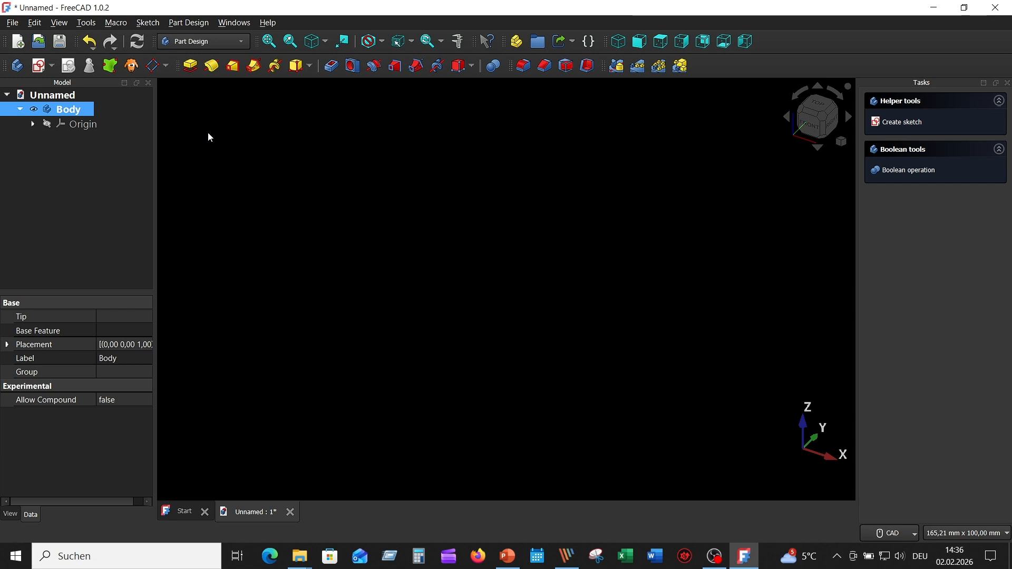
pyautogui.click(240, 45)
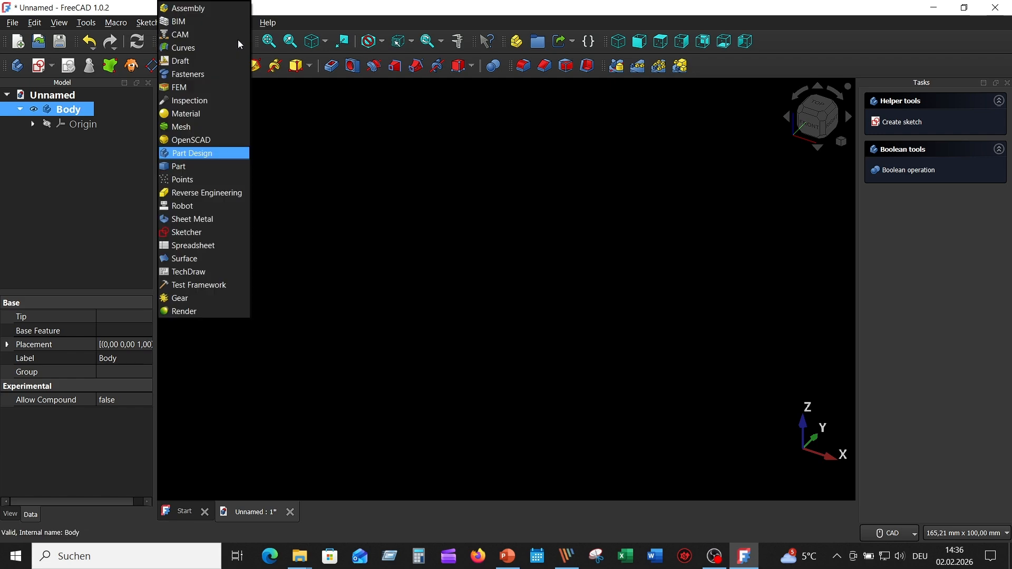
pyautogui.click(210, 62)
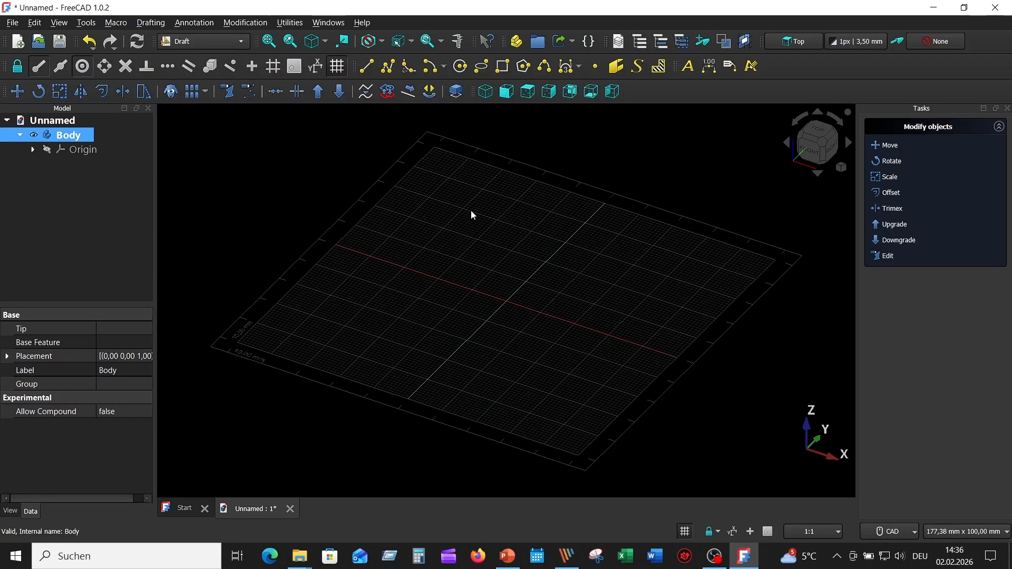
pyautogui.click(473, 215)
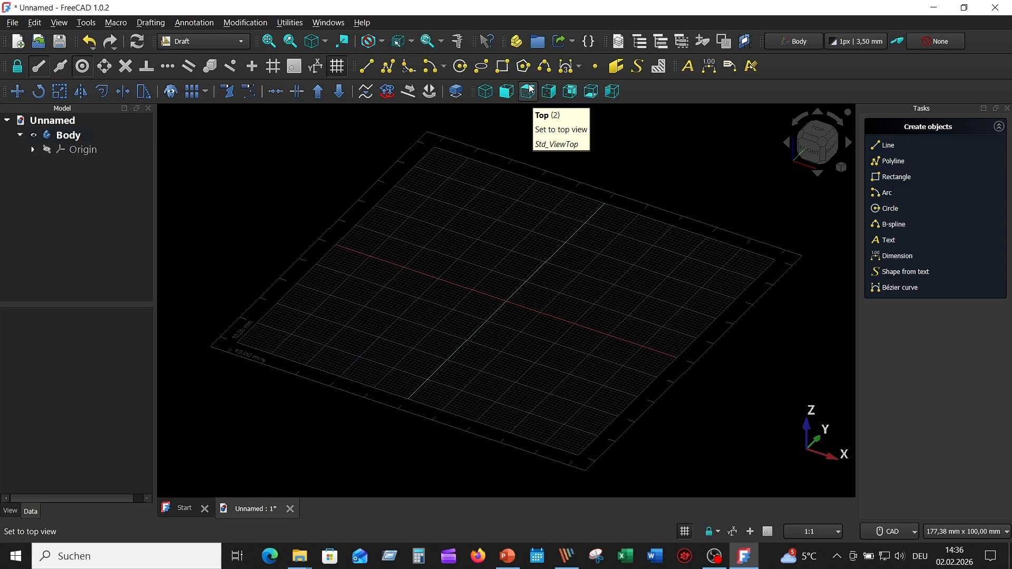
pyautogui.click(528, 91)
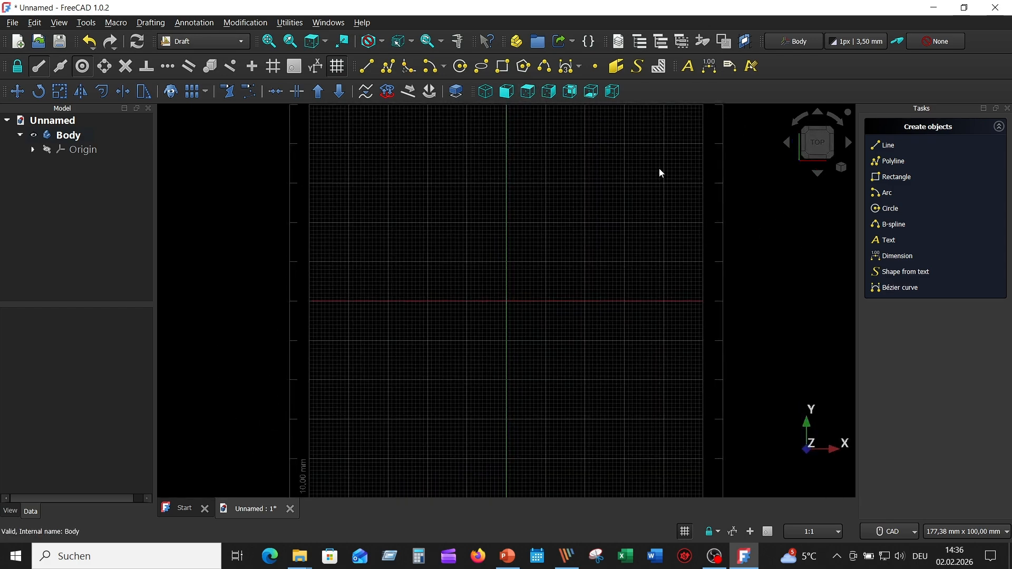
# Start a ShapeString and set its string to "FreeCAD"
pyautogui.click(639, 67)
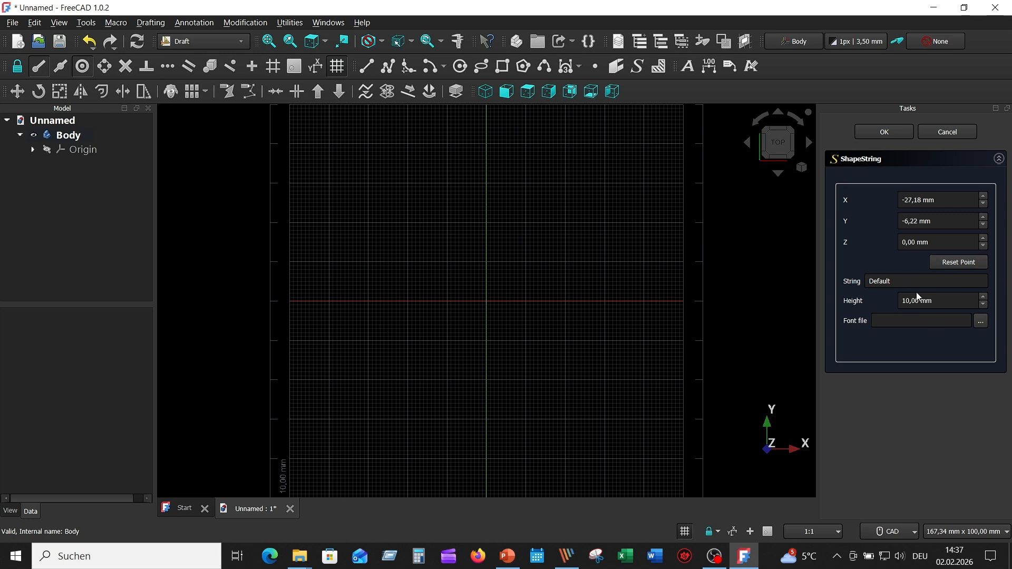
pyautogui.moveTo(904, 283); pyautogui.dragTo(815, 272)
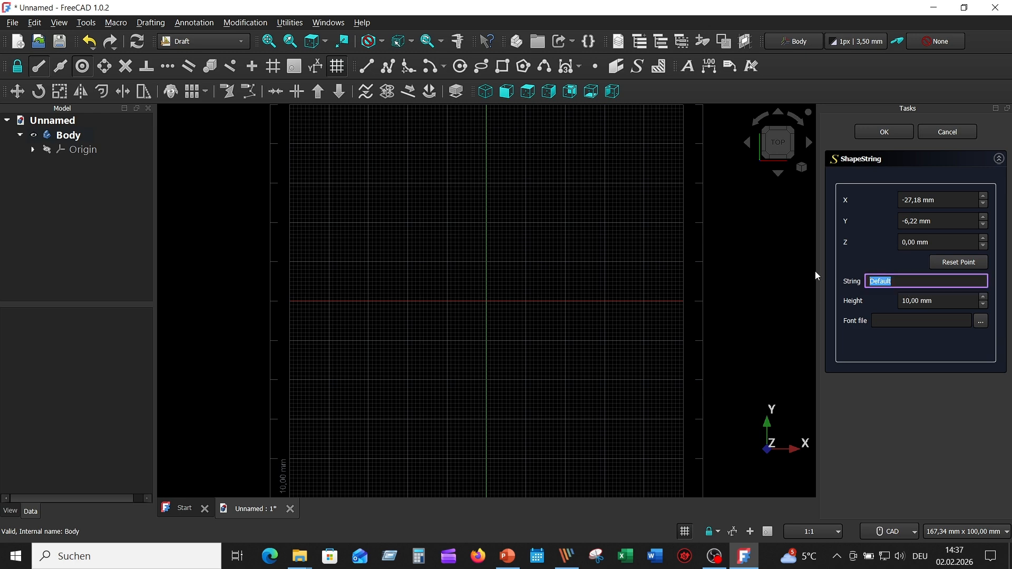
pyautogui.write('FreeCAD')
# Choose ELEPHNT.TTF from C:\Windows\Fonts as the ShapeString's font file and create the text shape
pyautogui.click(981, 321)
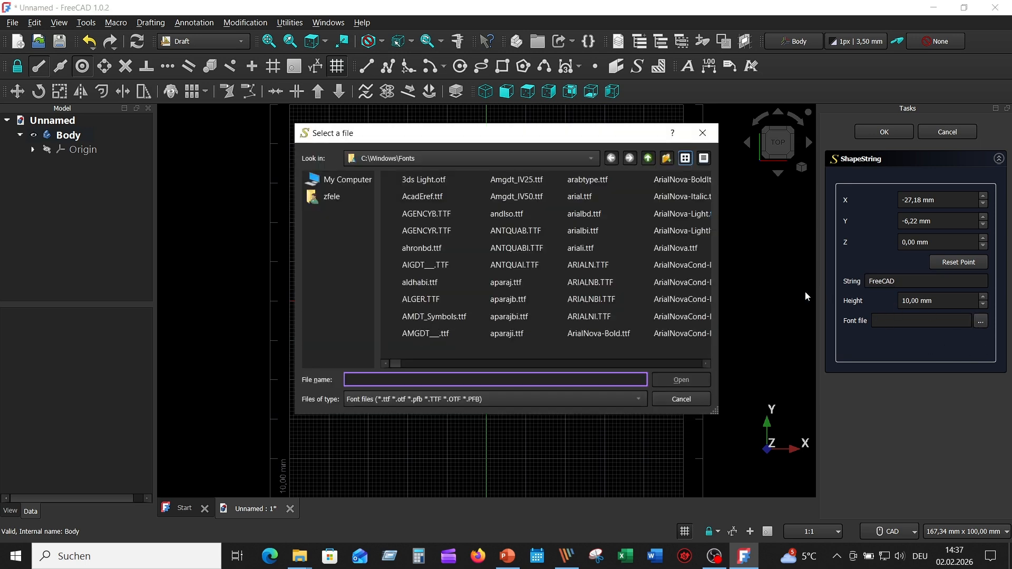
pyautogui.click(350, 180)
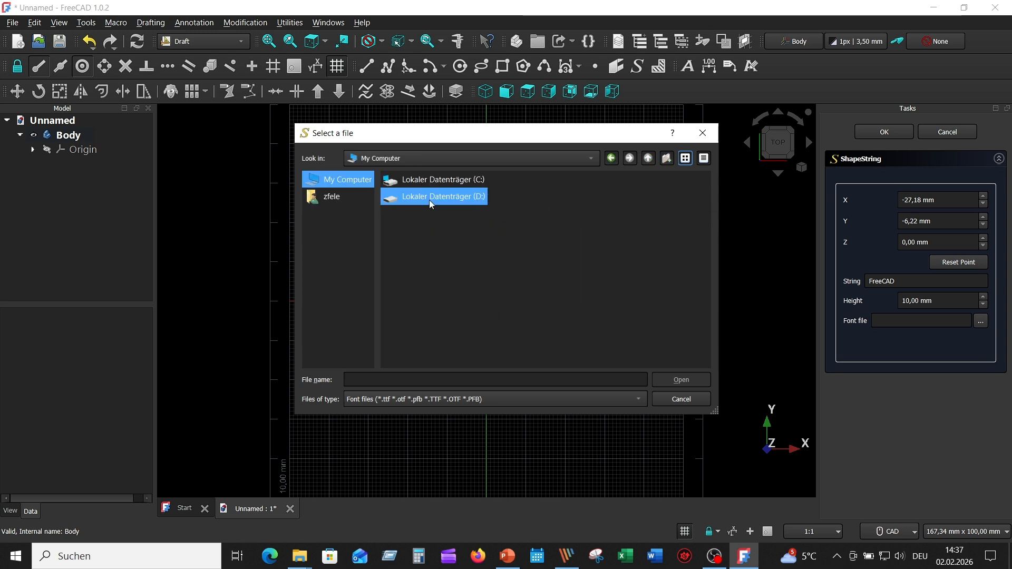
pyautogui.doubleClick(459, 182)
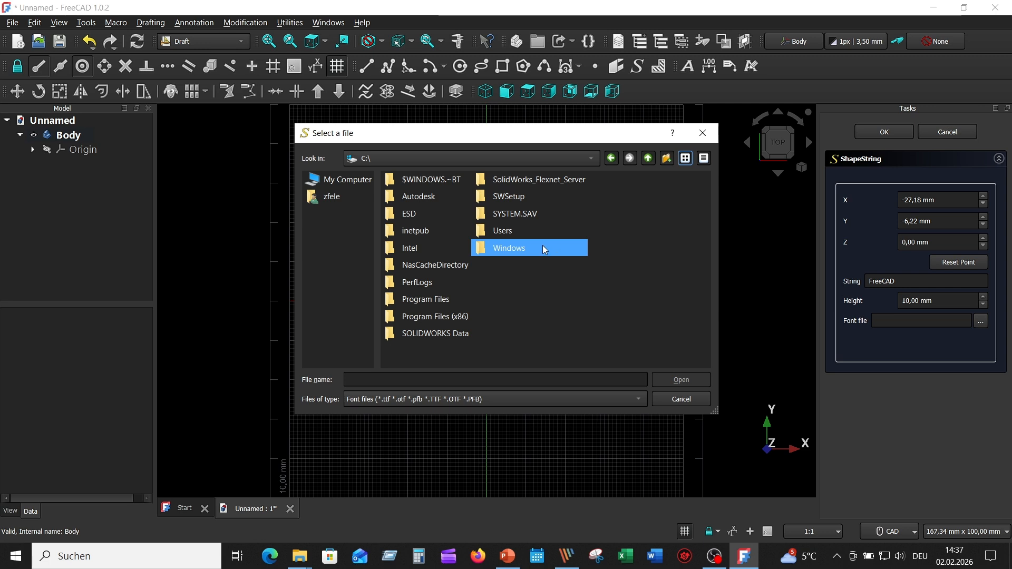
pyautogui.doubleClick(512, 249)
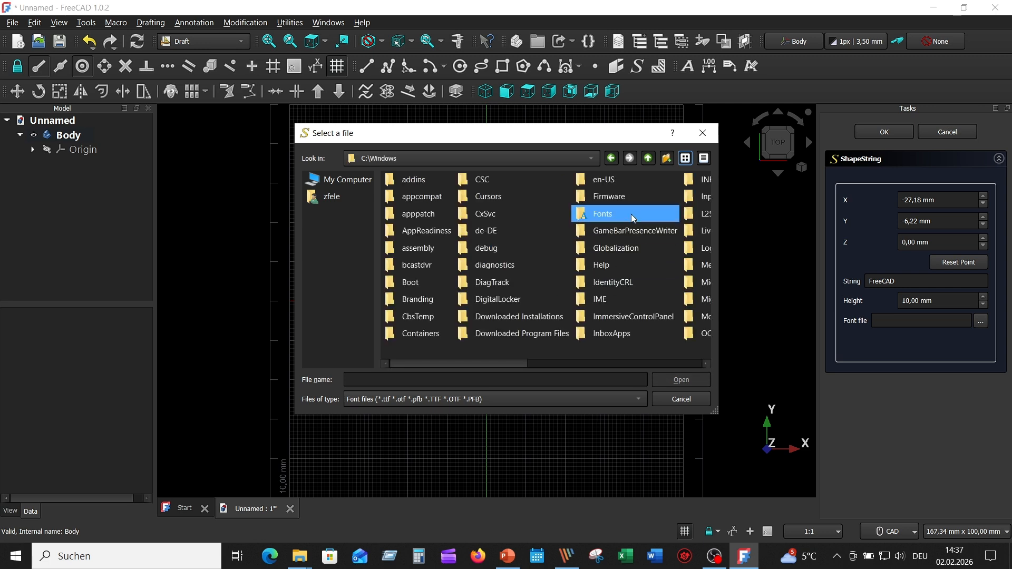
pyautogui.click(633, 214)
pyautogui.doubleClick(632, 215)
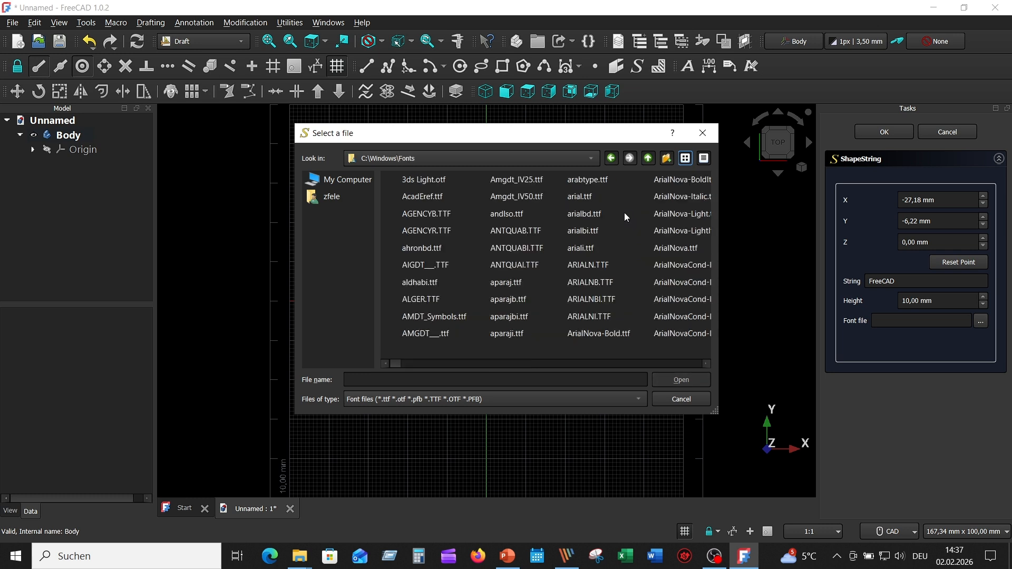
pyautogui.click(576, 219)
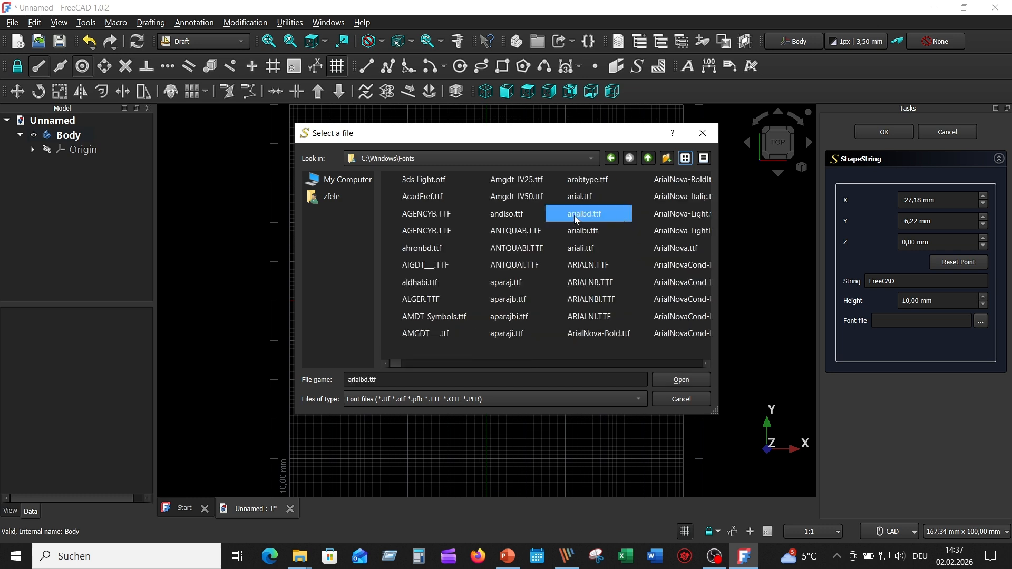
pyautogui.press('e')
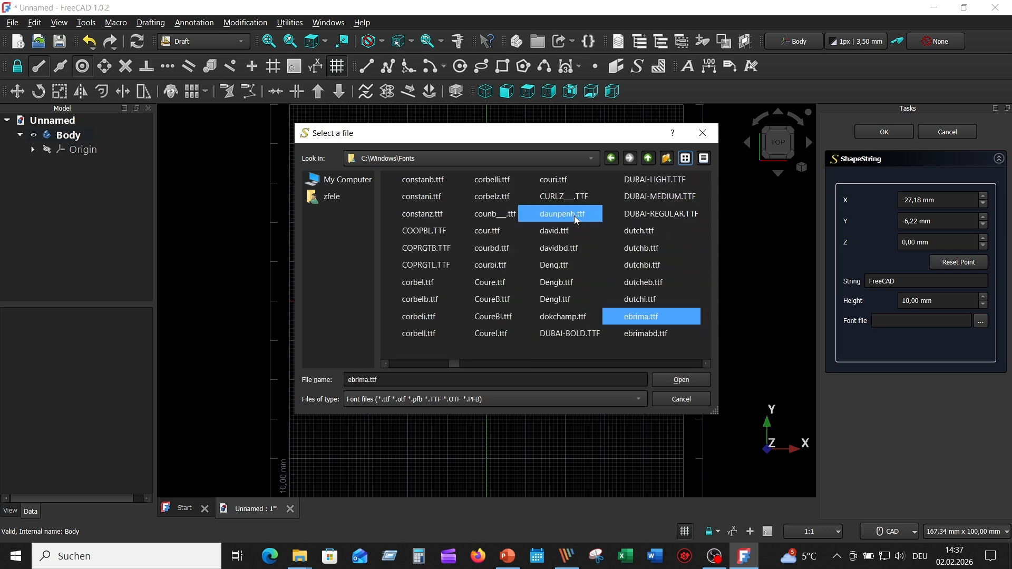
pyautogui.click(706, 364)
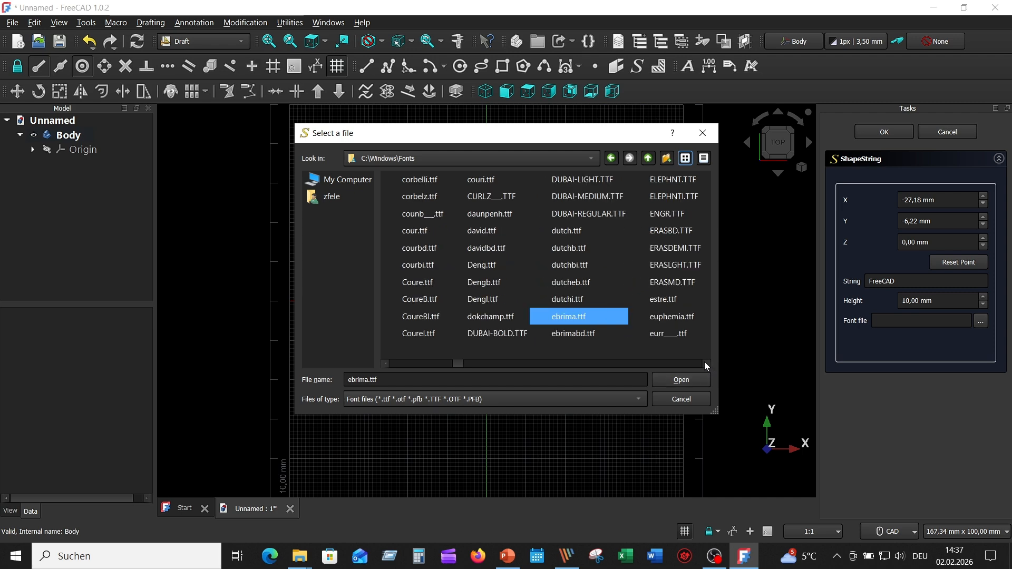
pyautogui.click(669, 180)
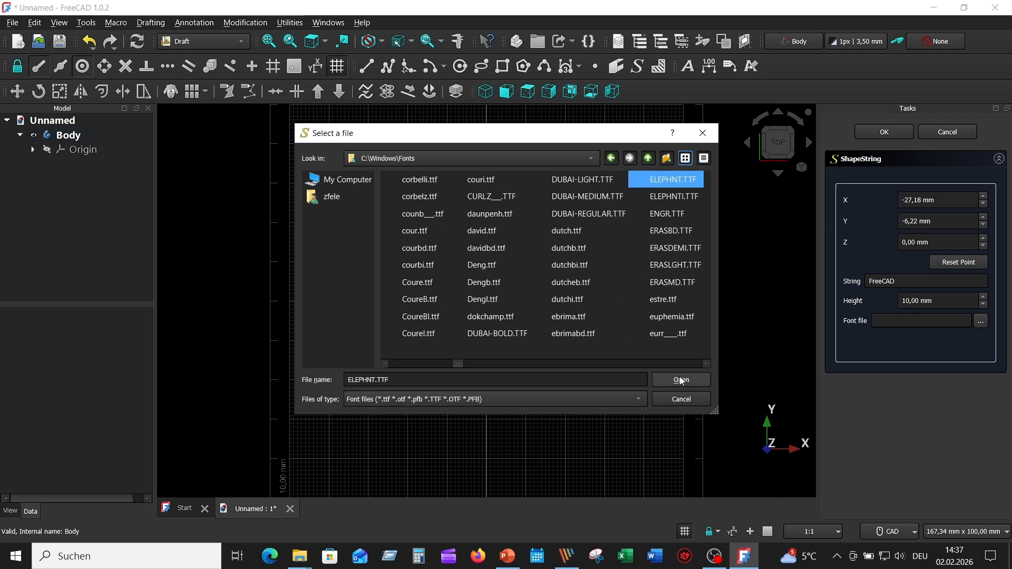
pyautogui.click(681, 380)
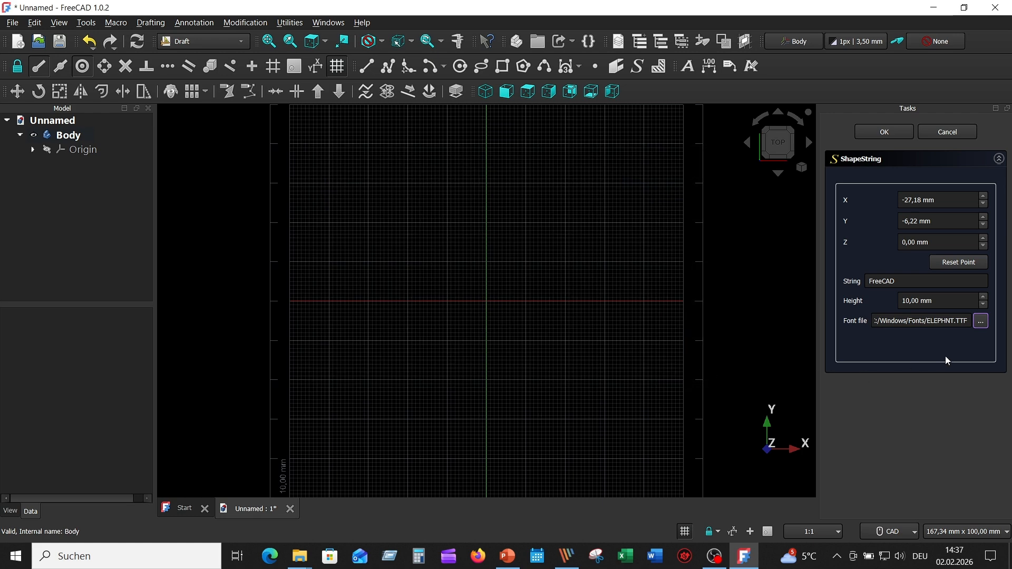
pyautogui.click(884, 132)
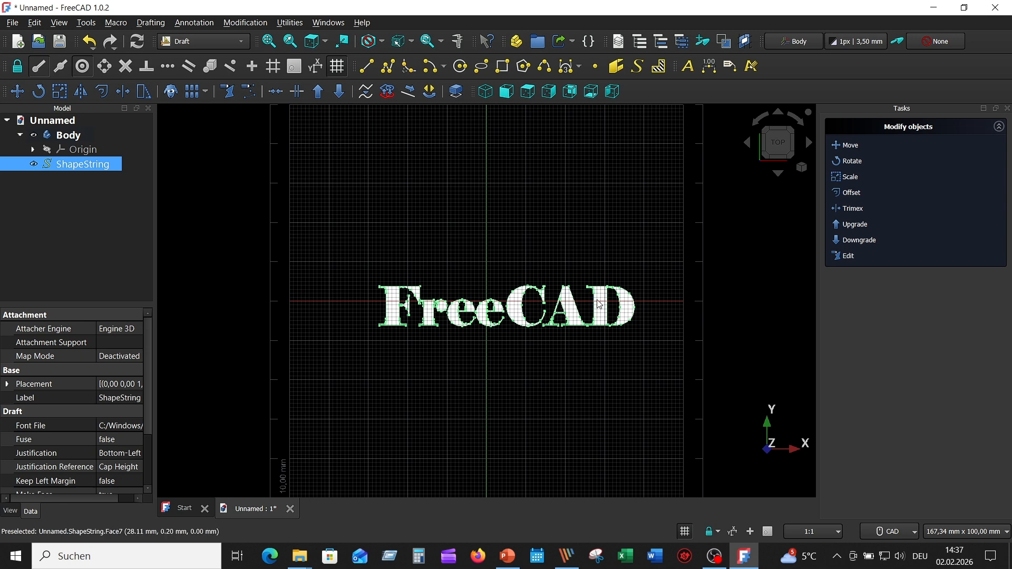
# Hide the Draft grid and switch to the Part workbench
pyautogui.click(337, 67)
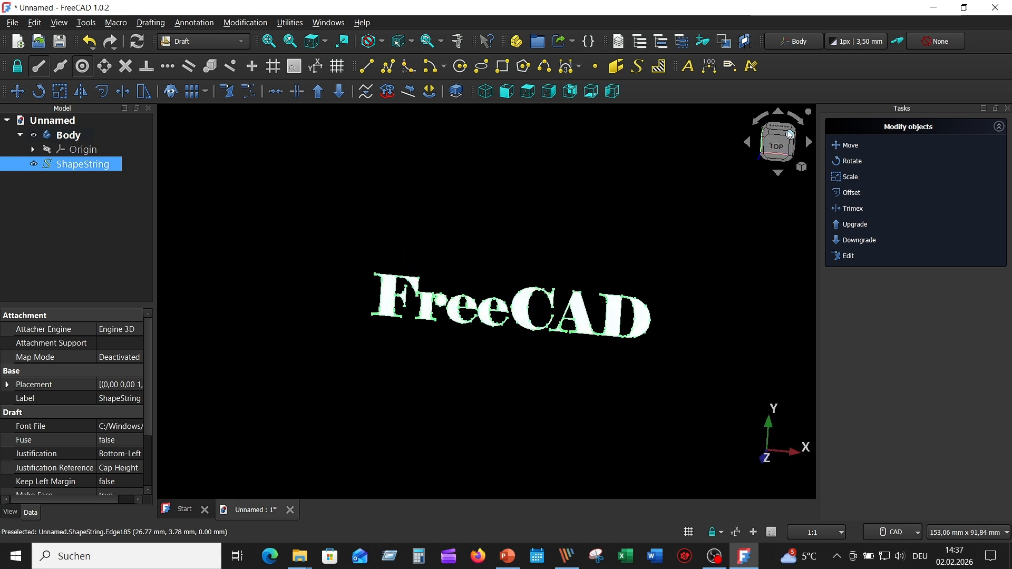
pyautogui.click(780, 145)
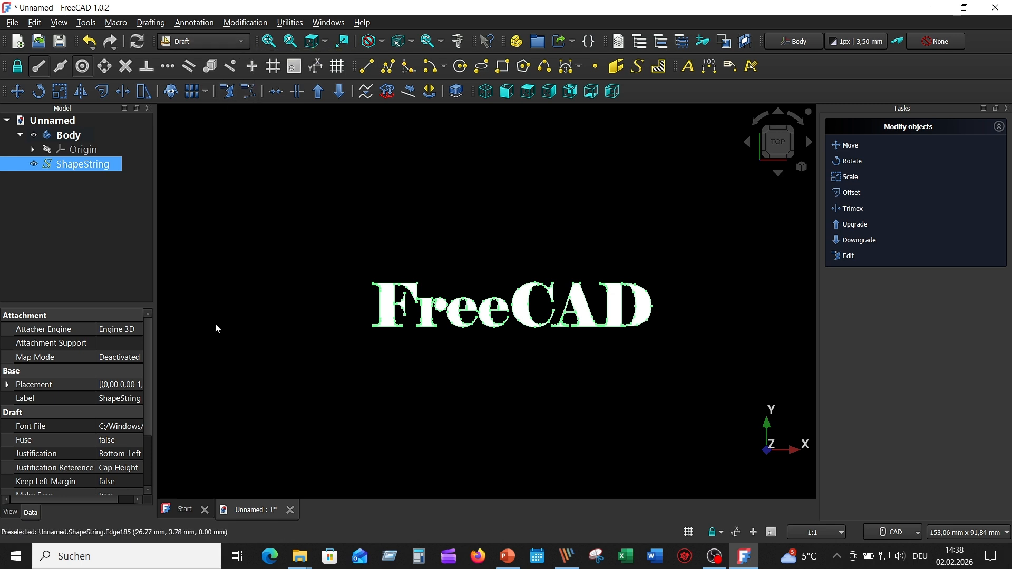
pyautogui.click(239, 37)
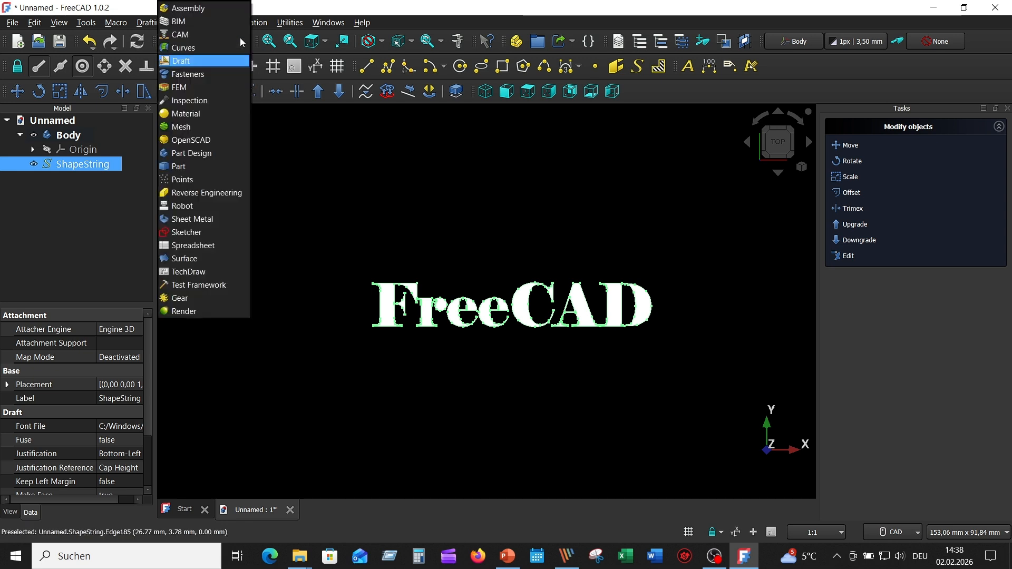
pyautogui.click(210, 167)
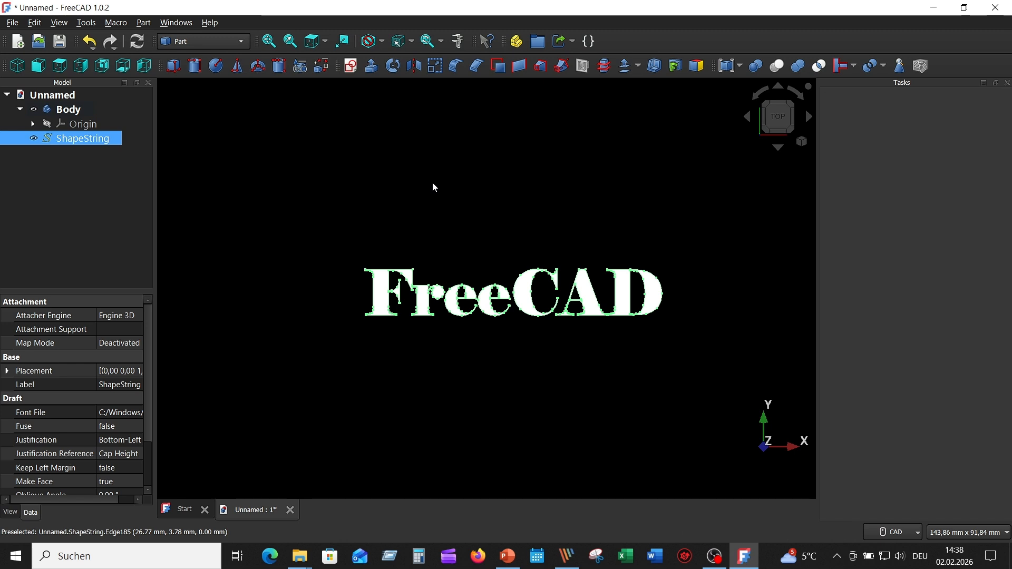
# Extrude the FreeCAD text shape 3 mm along its normal
pyautogui.moveTo(174, 135); pyautogui.dragTo(375, 163, button='middle')
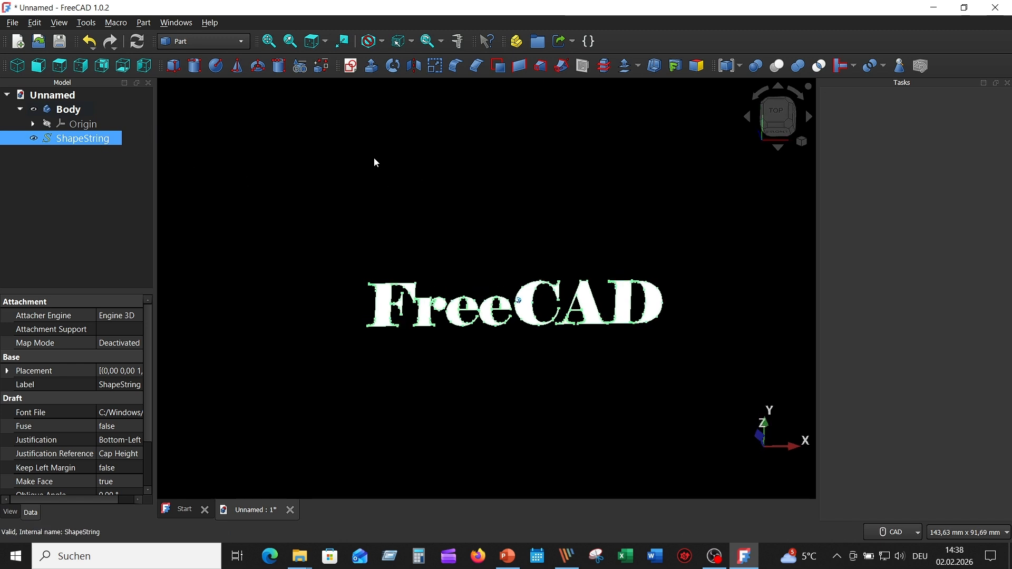
pyautogui.click(371, 66)
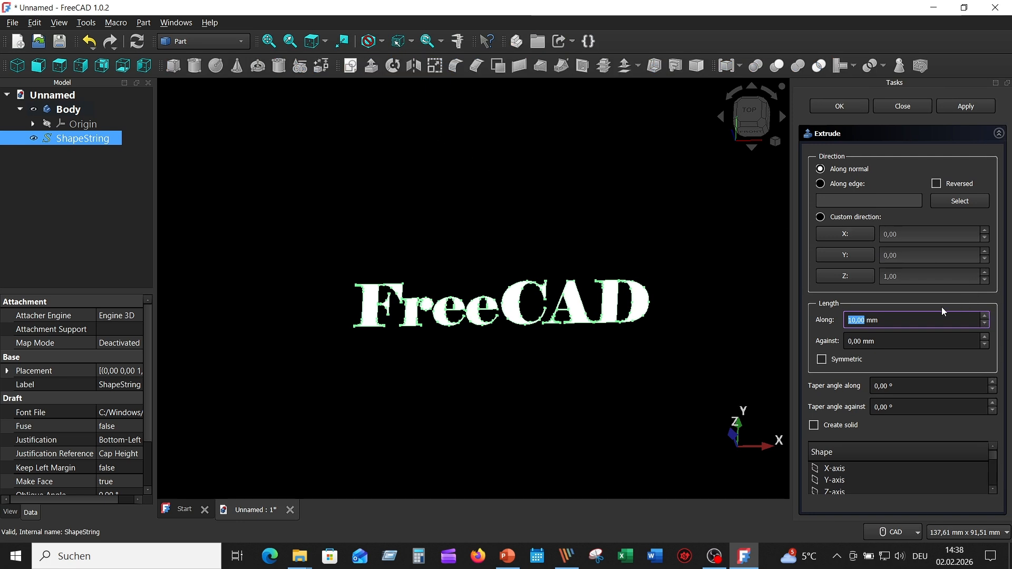
pyautogui.moveTo(907, 316); pyautogui.dragTo(790, 315)
pyautogui.write('3')
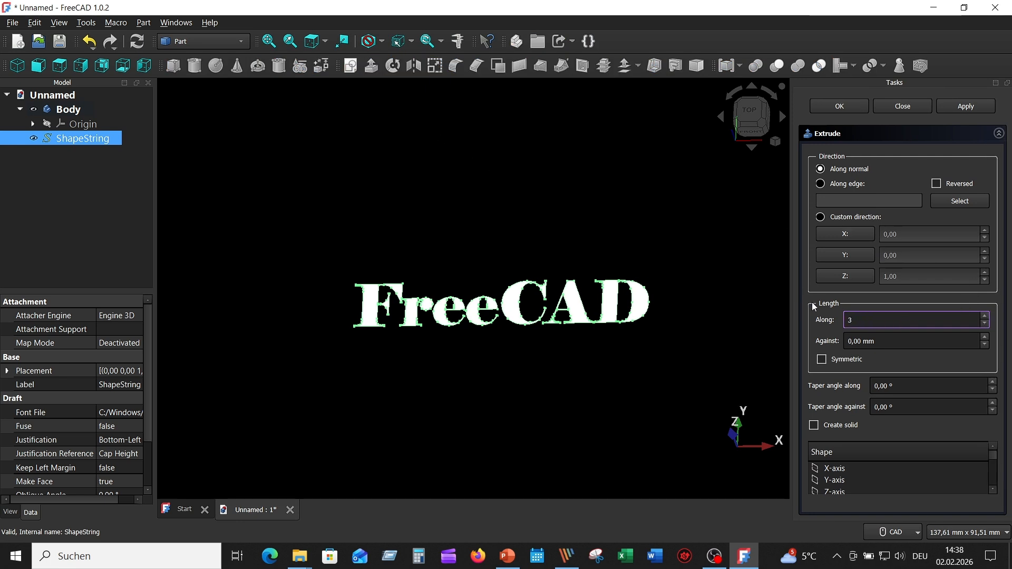
pyautogui.click(959, 106)
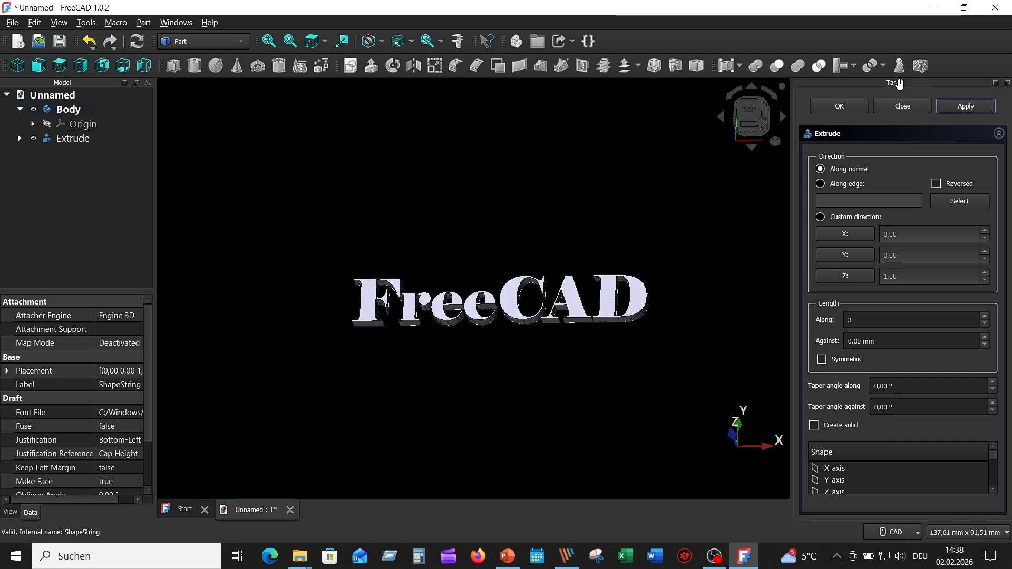
pyautogui.click(843, 106)
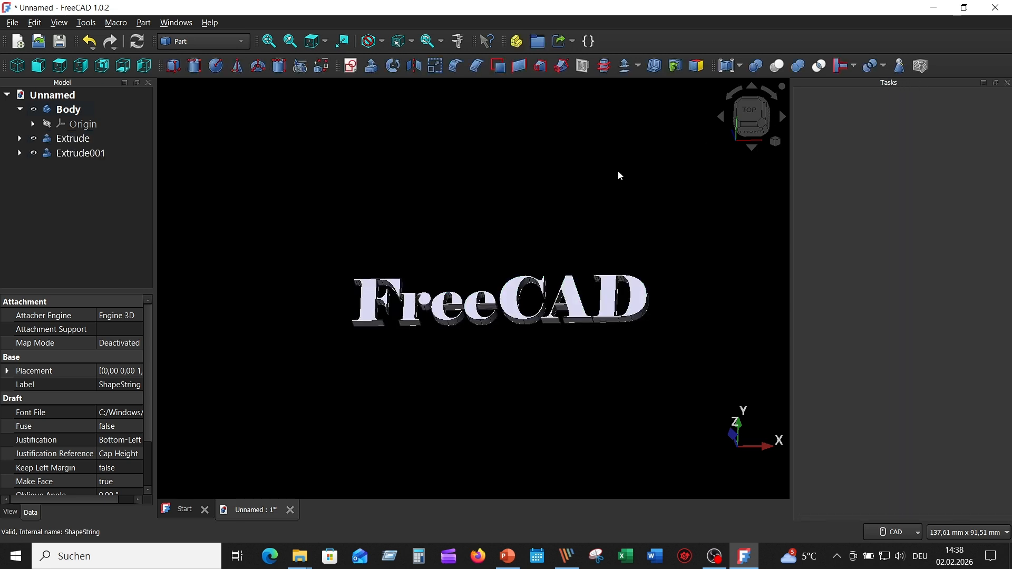
# Delete the duplicate extrusion Extrude001 from the model
pyautogui.moveTo(618, 171); pyautogui.dragTo(106, 175, button='middle')
pyautogui.click(103, 156)
pyautogui.press('5')
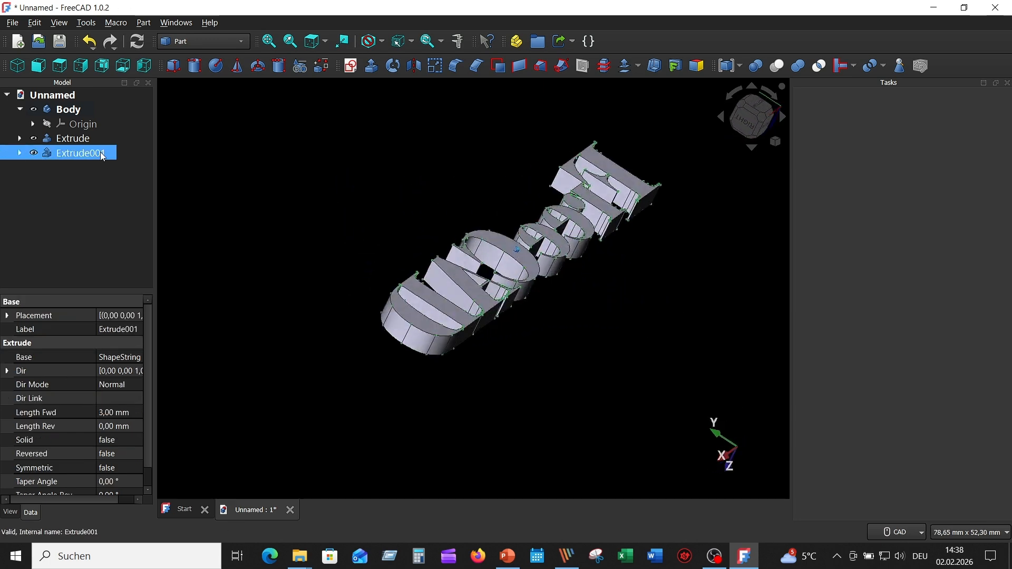
pyautogui.press('0')
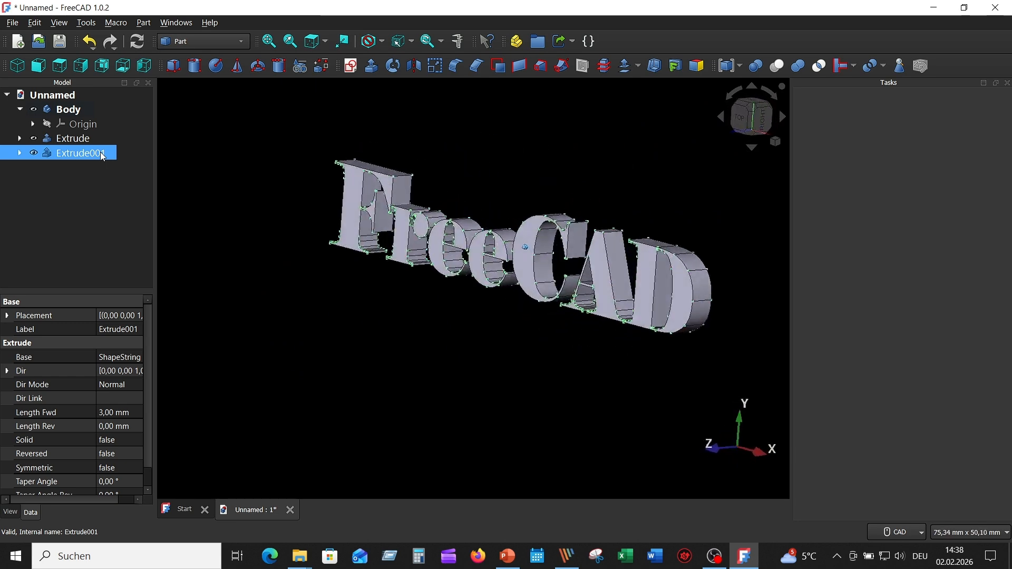
pyautogui.press('Delete')
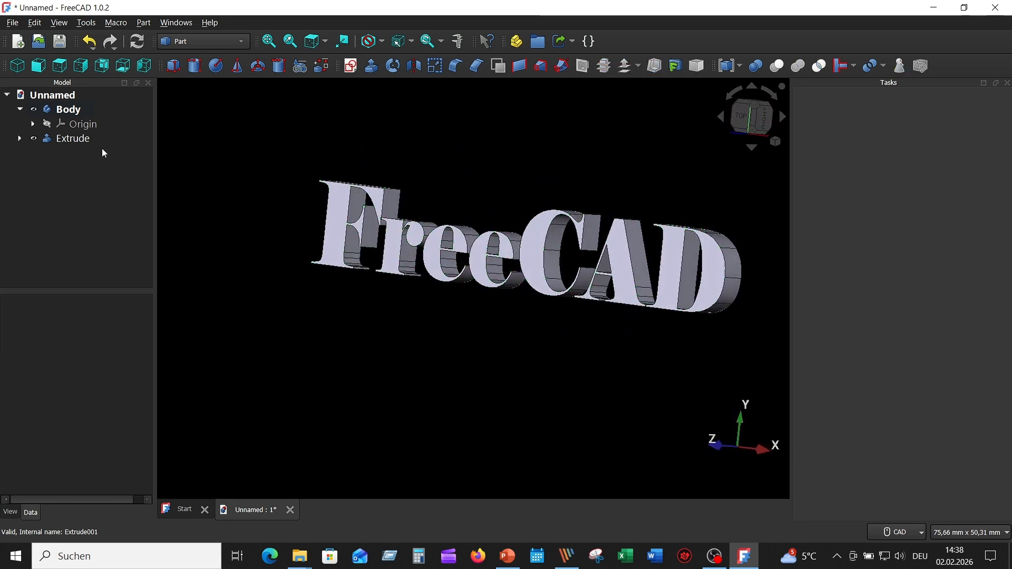
# Set the extruded text's shape appearance to the saved golden-yellow custom color
pyautogui.click(76, 138)
pyautogui.scroll(-1, 127, 414)
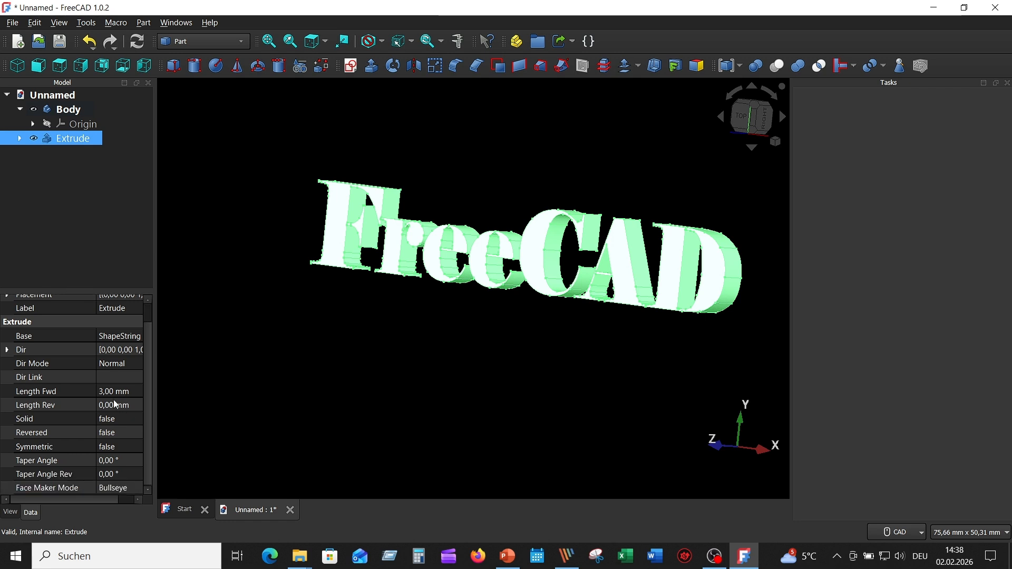
pyautogui.scroll(1, 114, 396)
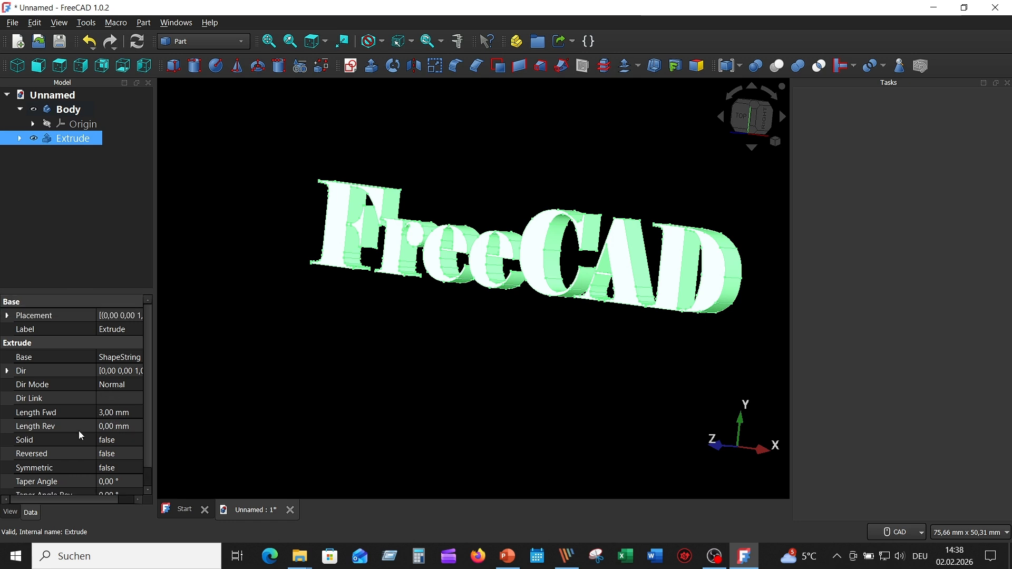
pyautogui.click(10, 512)
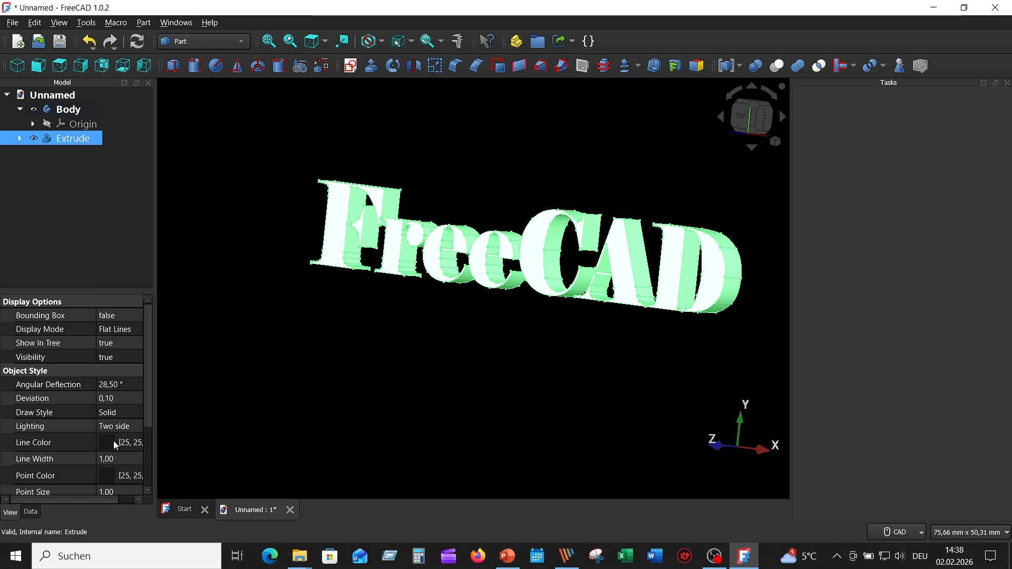
pyautogui.scroll(-3, 118, 443)
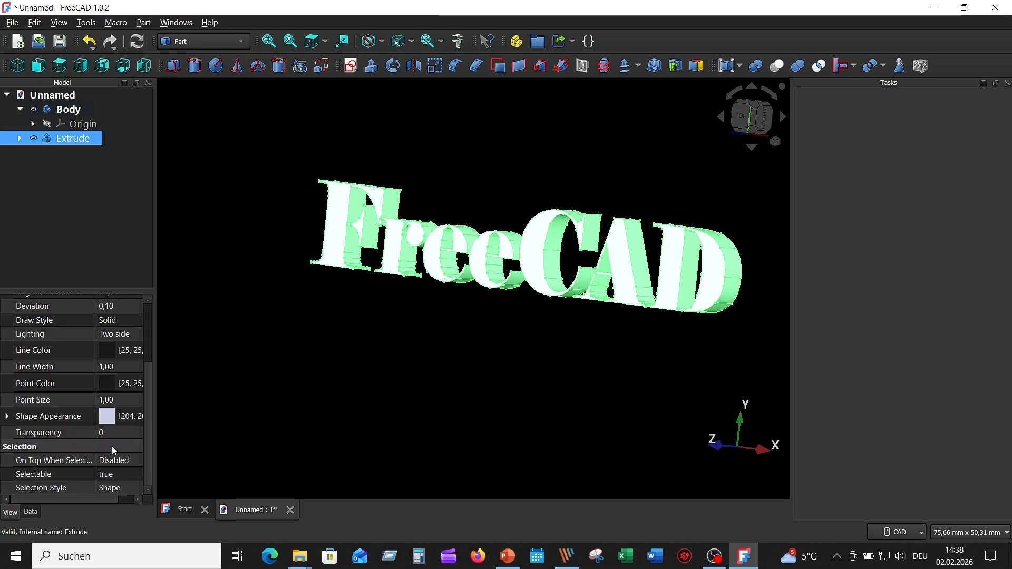
pyautogui.click(111, 416)
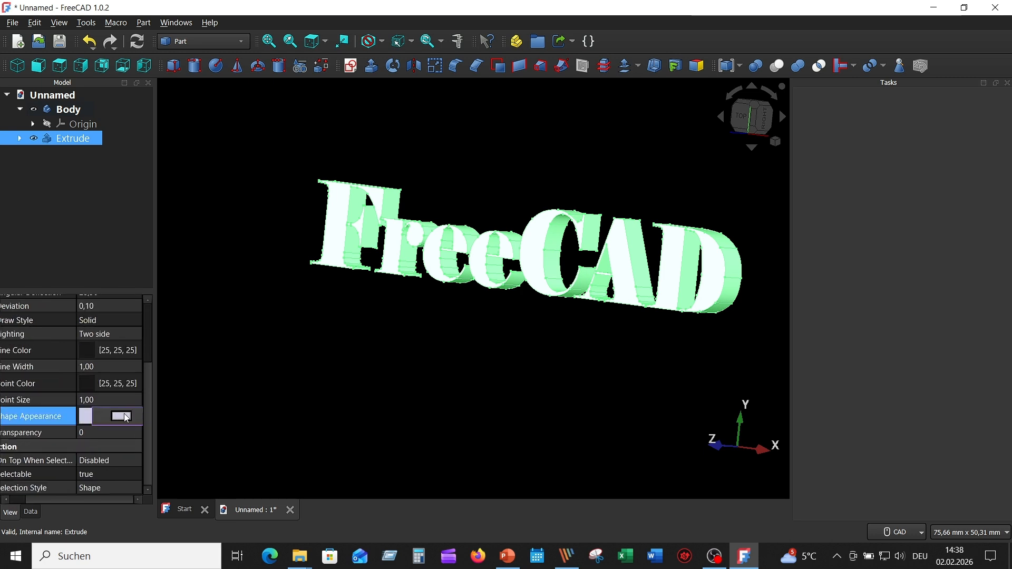
pyautogui.click(124, 418)
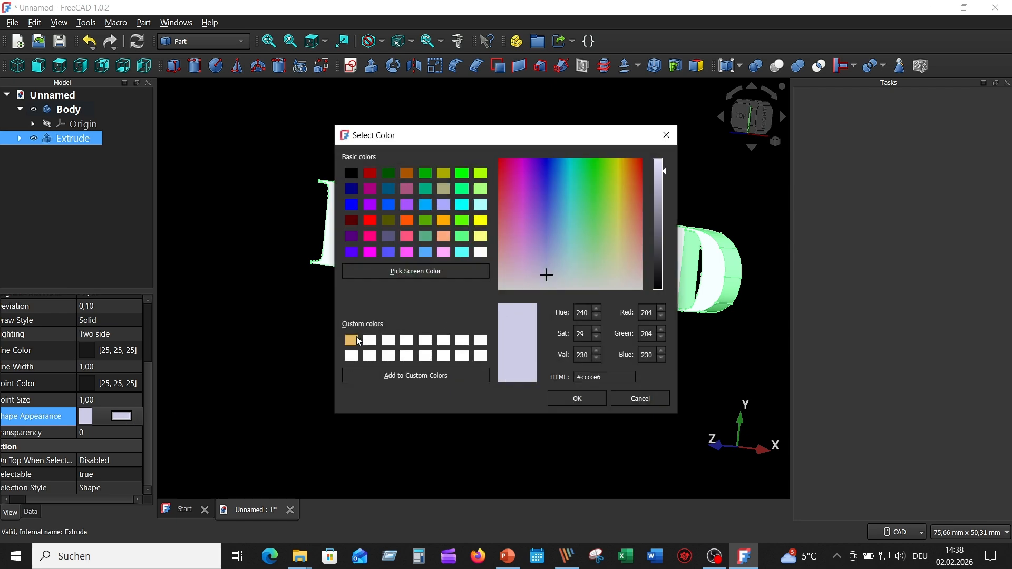
pyautogui.click(352, 343)
pyautogui.click(577, 399)
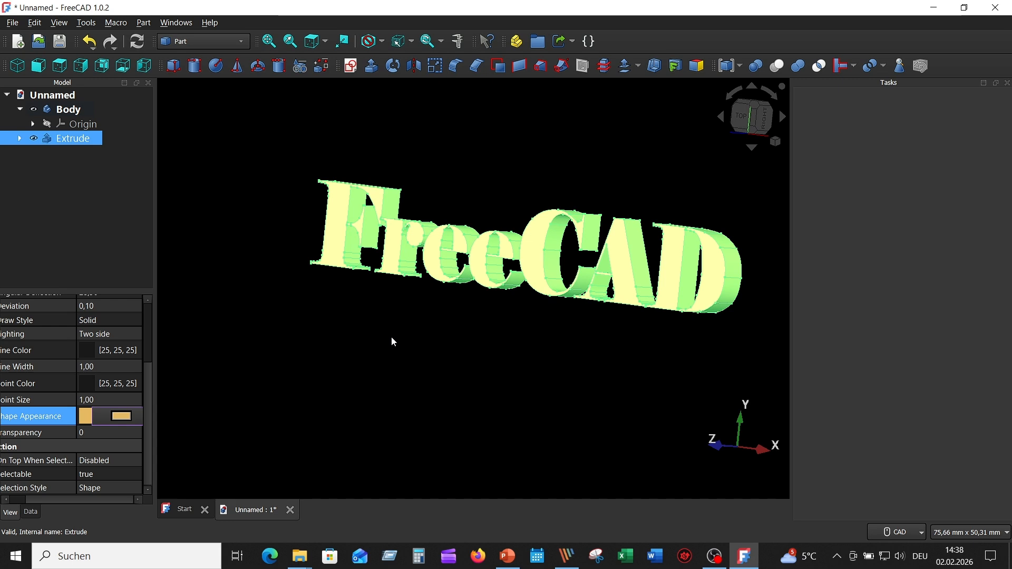
# Set the extruded text's display mode to Shaded and deselect it
pyautogui.scroll(2, 123, 353)
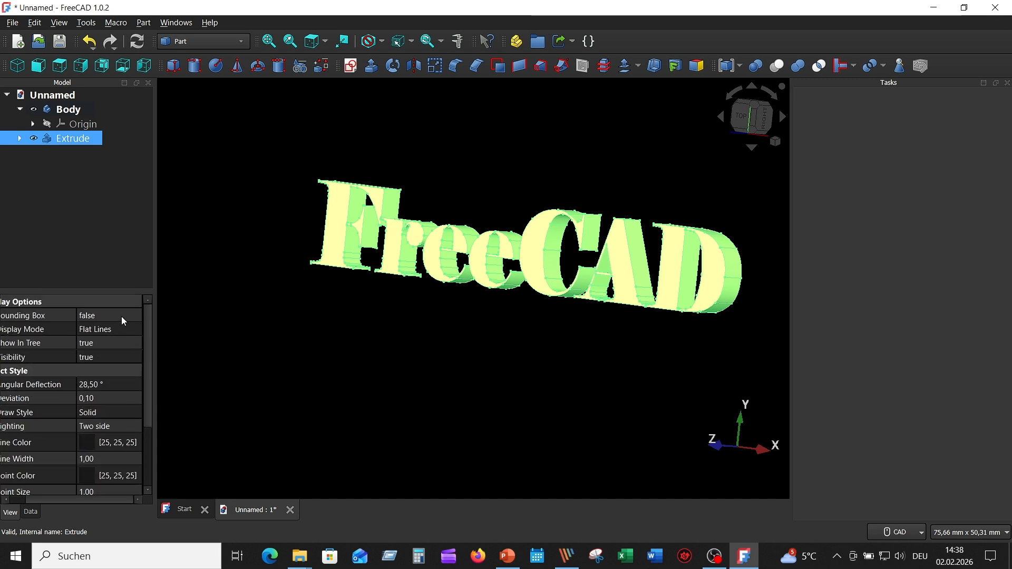
pyautogui.click(121, 329)
pyautogui.click(135, 331)
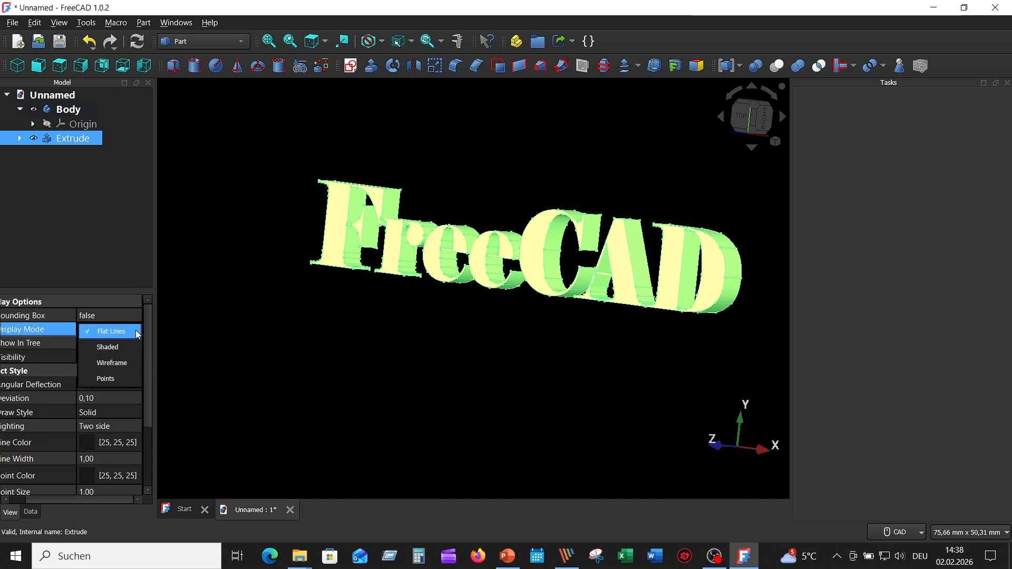
pyautogui.click(119, 346)
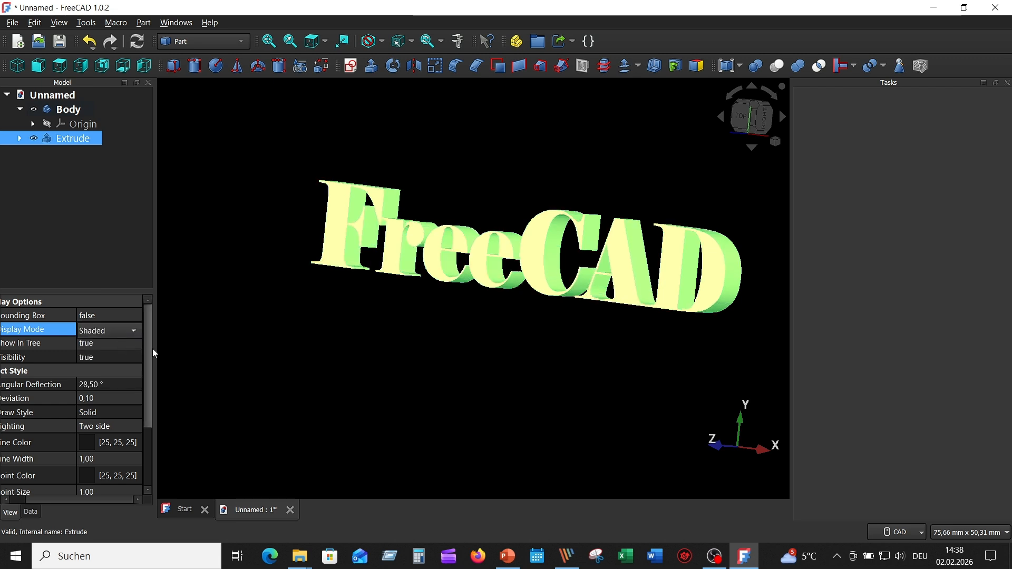
pyautogui.click(356, 345)
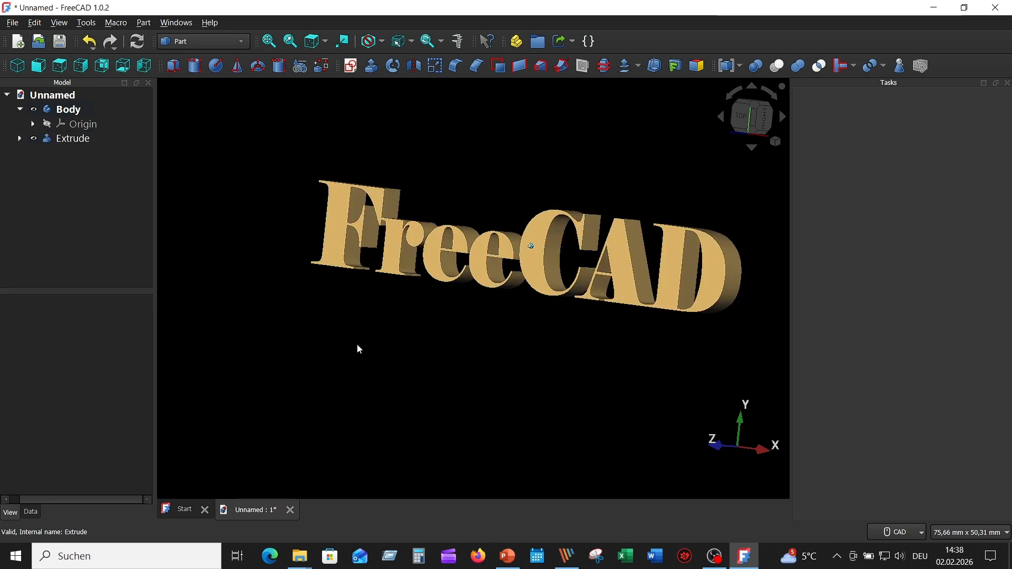
pyautogui.moveTo(357, 345); pyautogui.dragTo(490, 346, button='middle')
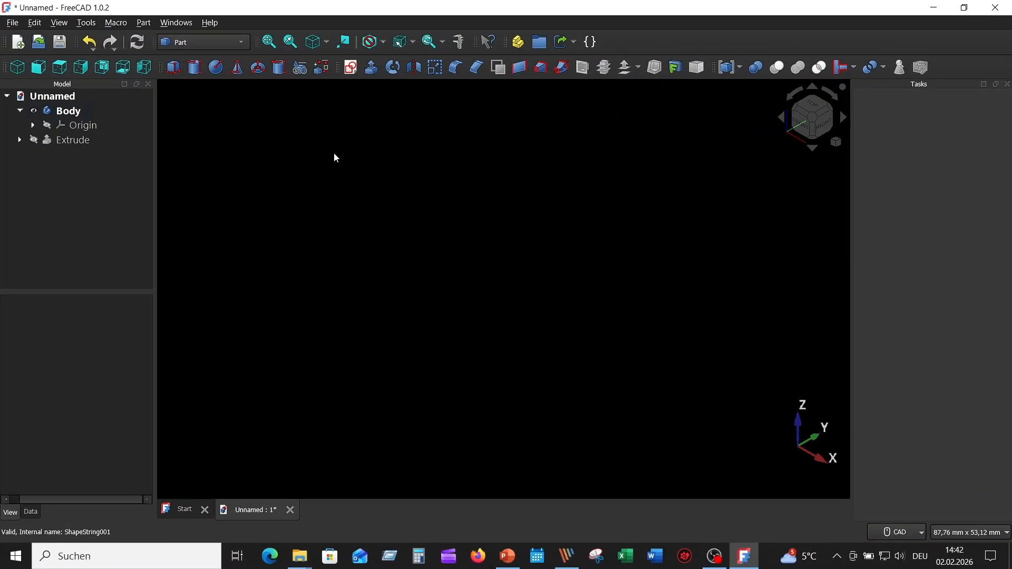
# Switch to the Draft workbench and set the working plane to Front (XZ)
pyautogui.click(244, 45)
pyautogui.click(200, 62)
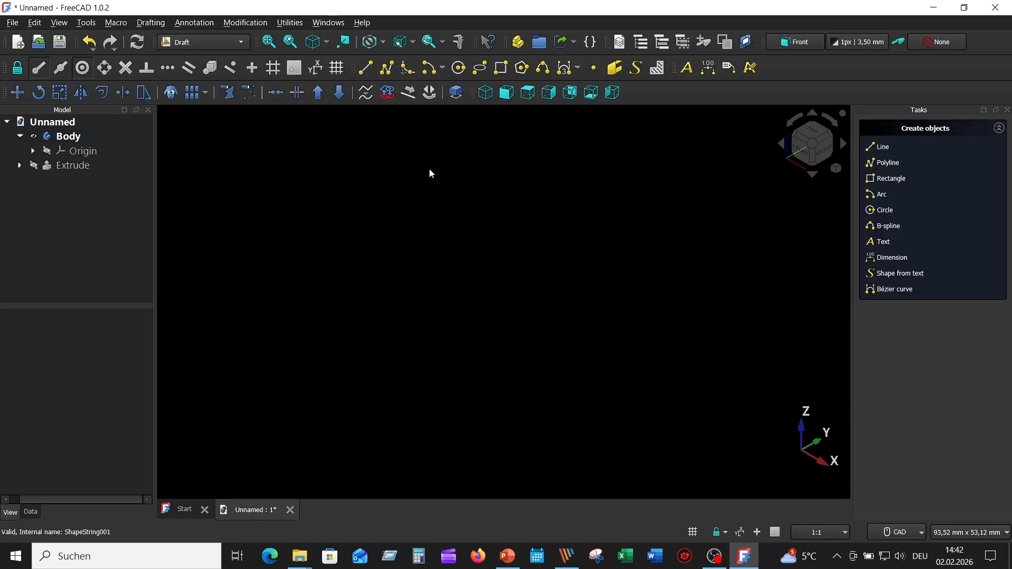
pyautogui.click(289, 24)
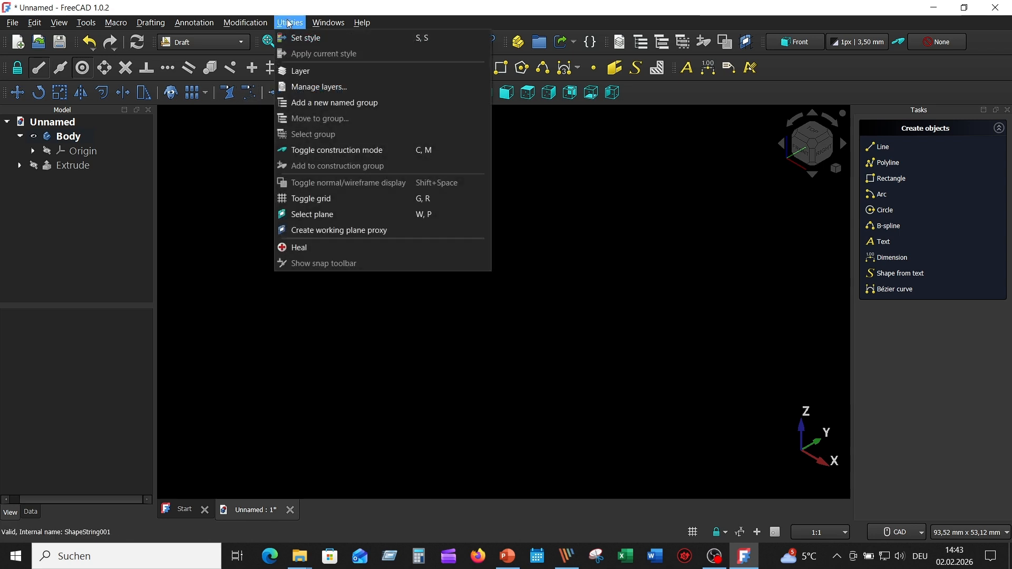
pyautogui.click(355, 214)
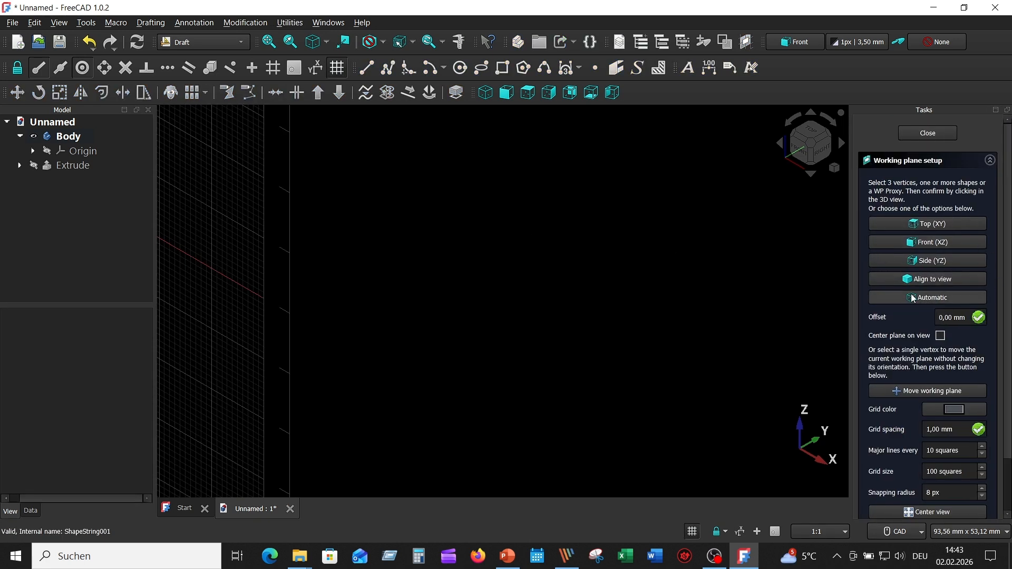
pyautogui.click(920, 242)
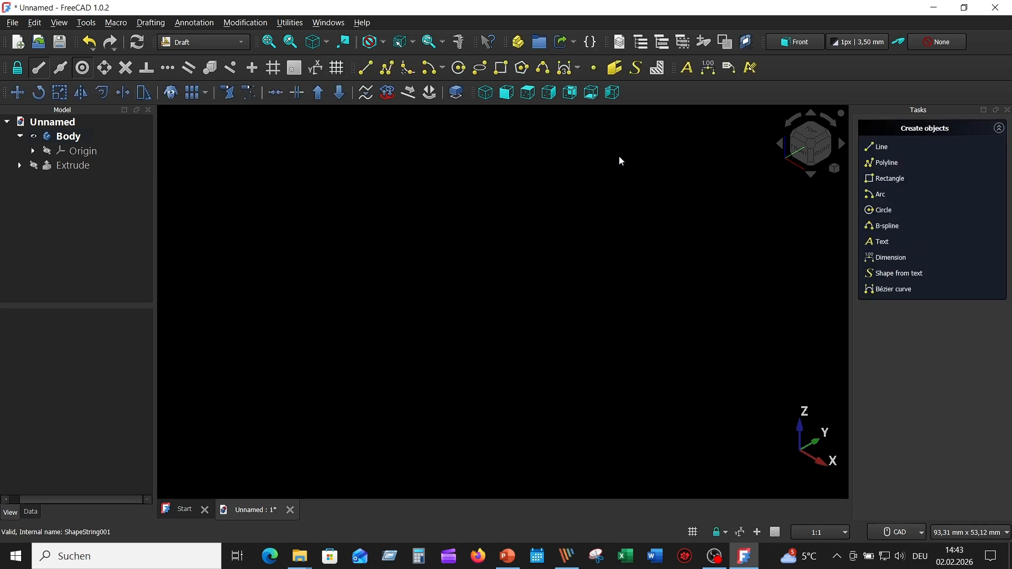
# Start a new ShapeString, reset its insertion point to the origin and enter FreeCAD as the string
pyautogui.click(636, 68)
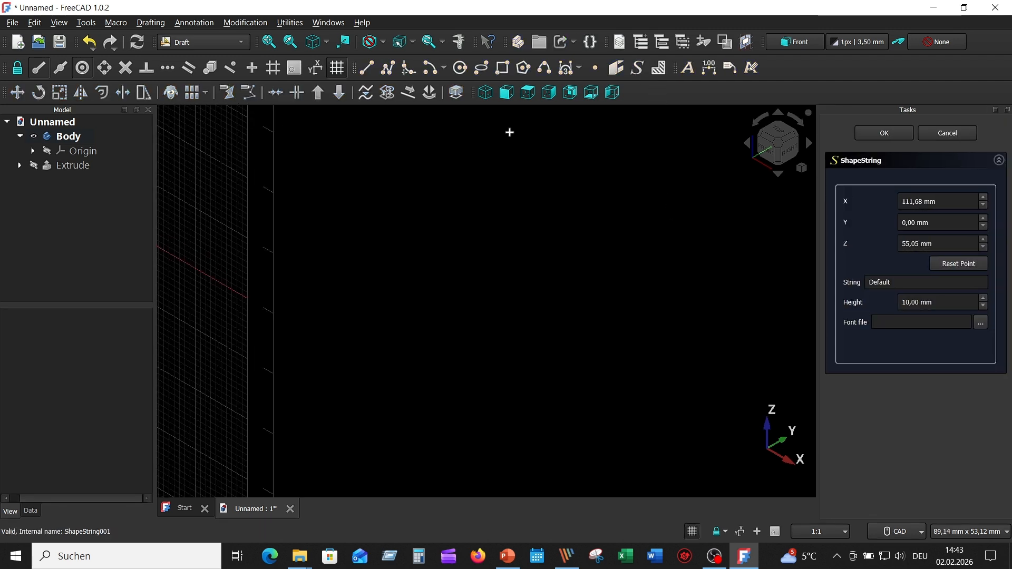
pyautogui.click(269, 43)
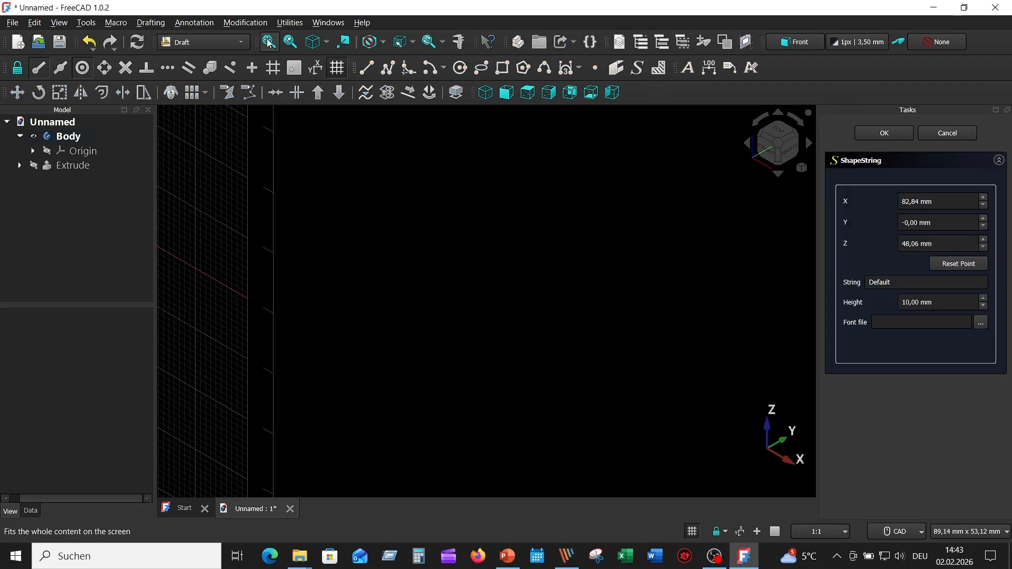
pyautogui.click(957, 262)
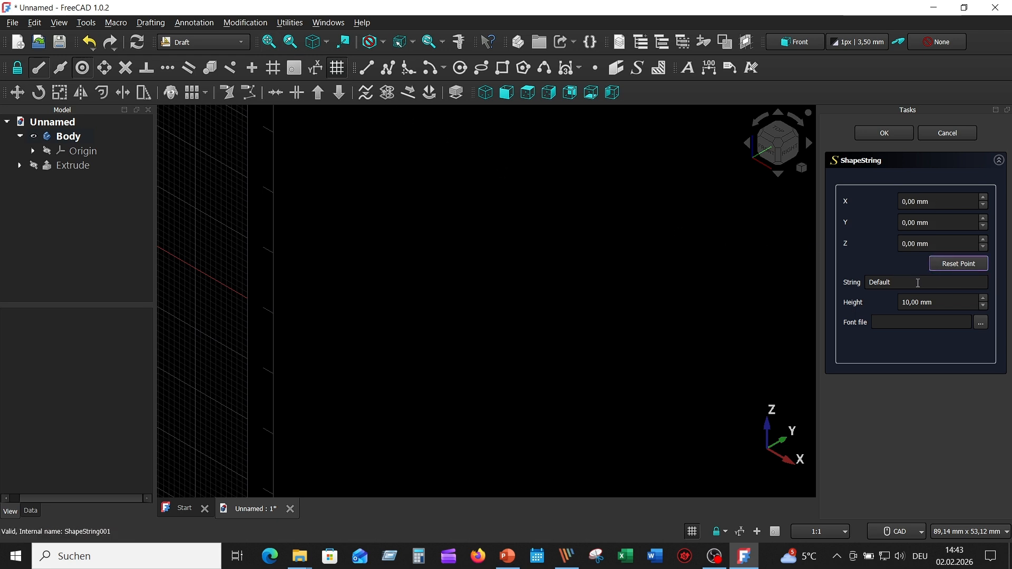
pyautogui.moveTo(918, 283); pyautogui.dragTo(865, 275)
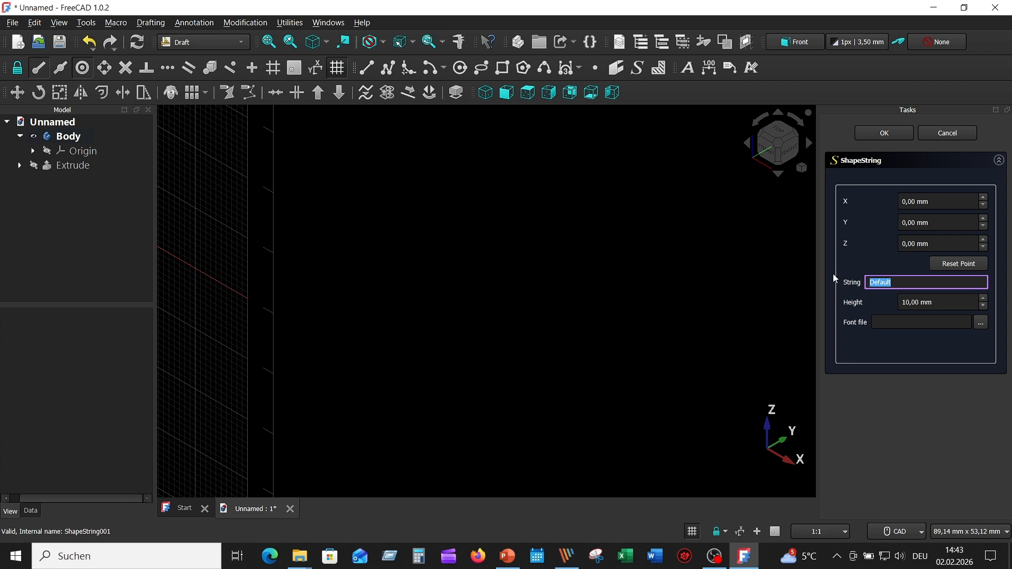
pyautogui.write('FreeCAD')
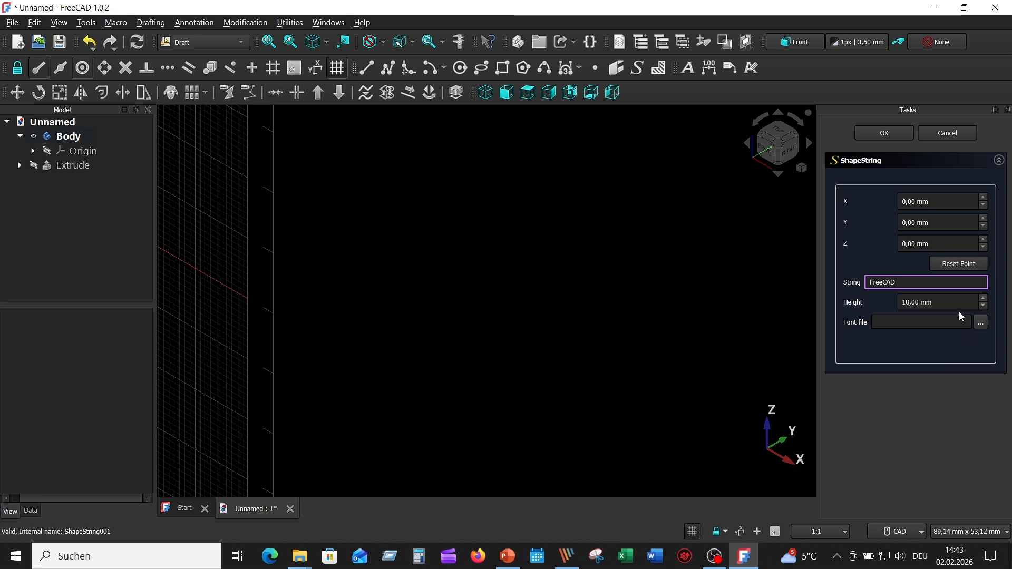
# Choose ELEPHNT.TTF from C:\Windows\Fonts as the font file and create the ShapeString with its point reset to the origin
pyautogui.click(981, 323)
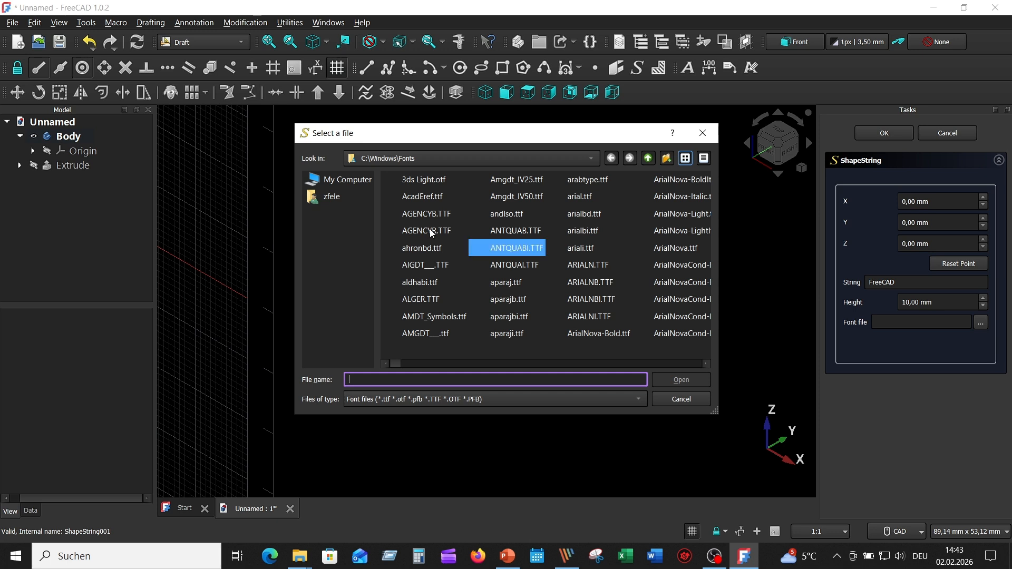
pyautogui.click(431, 232)
pyautogui.press('e')
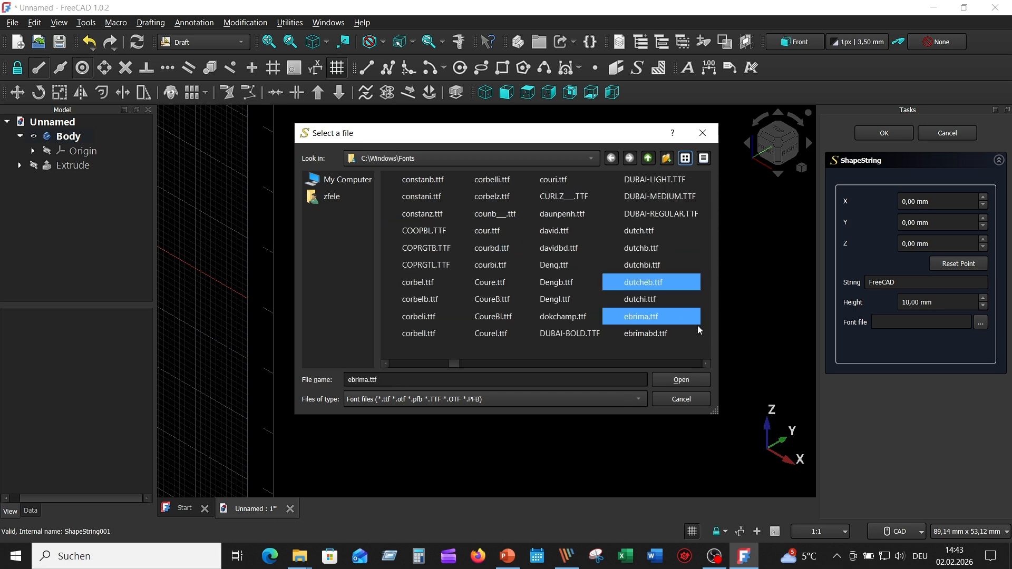
pyautogui.click(704, 362)
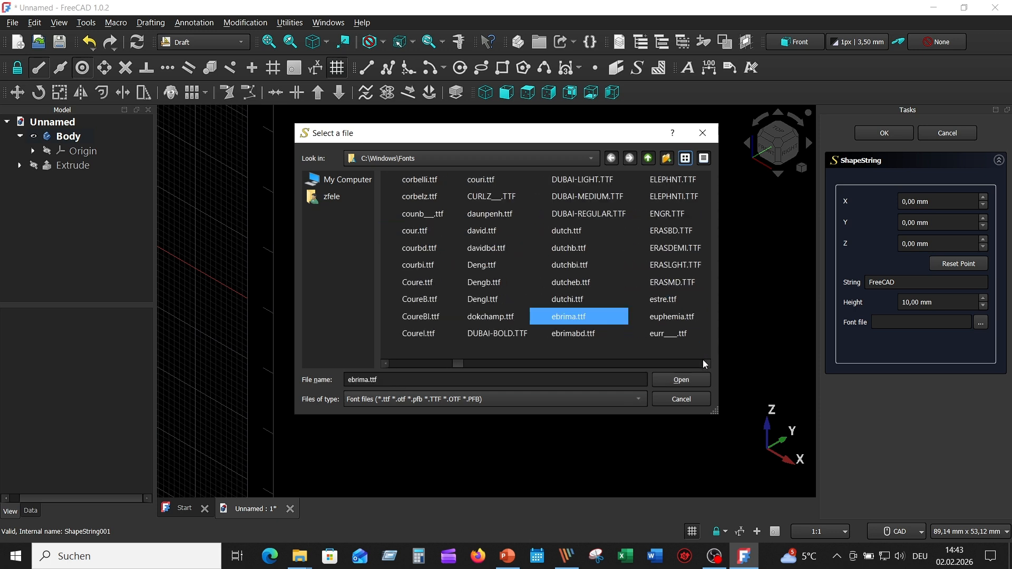
pyautogui.click(667, 182)
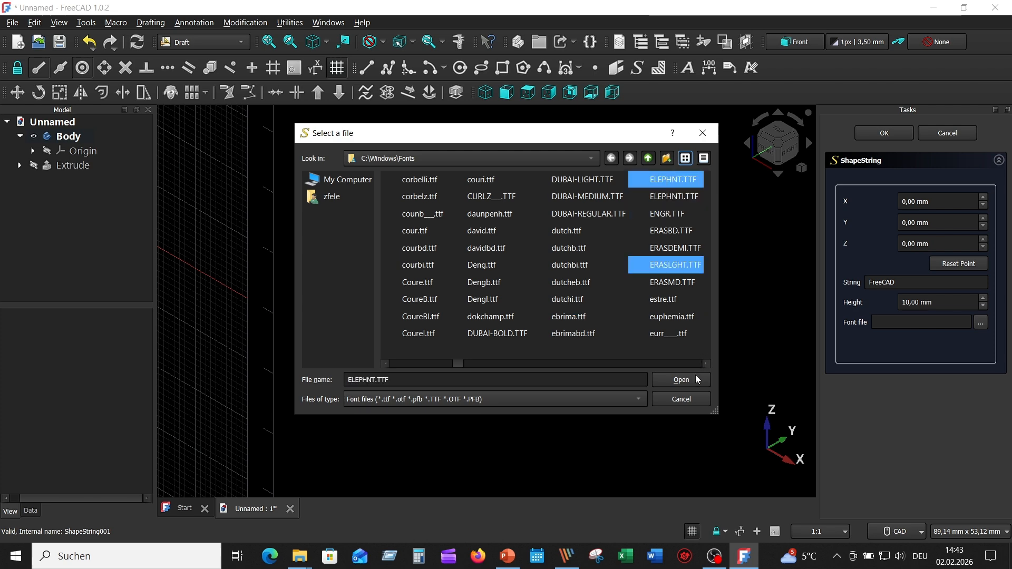
pyautogui.click(680, 380)
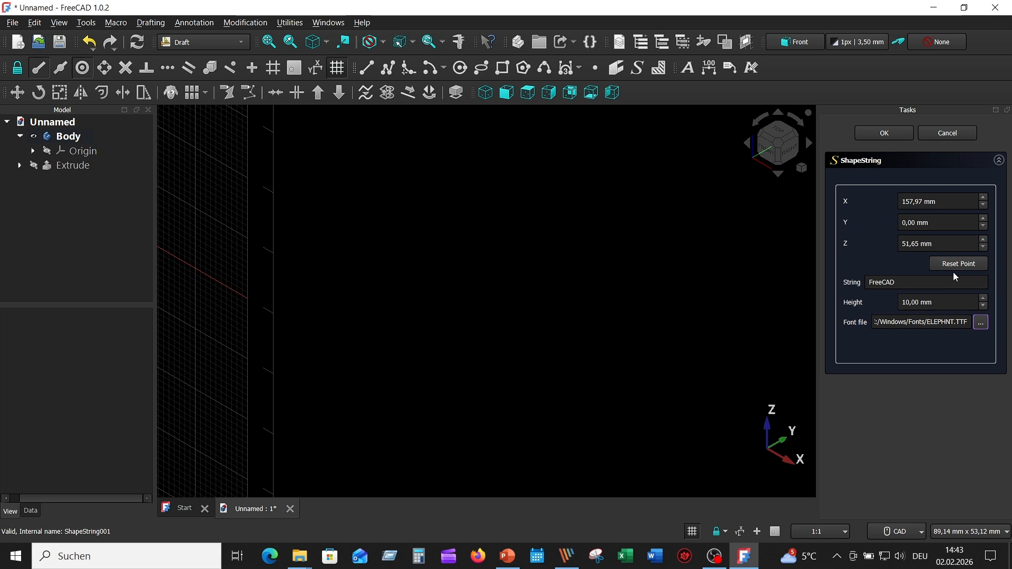
pyautogui.click(955, 265)
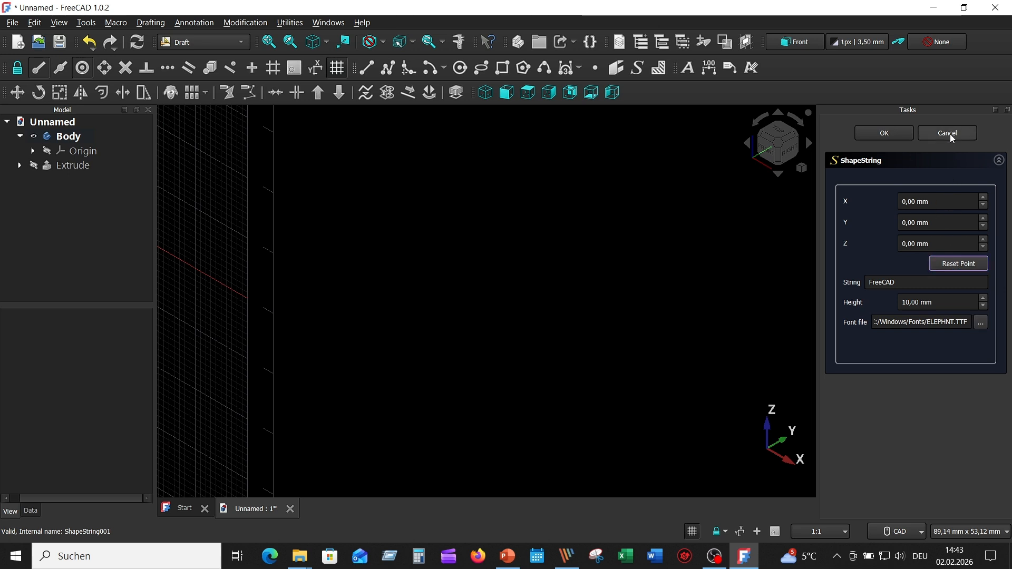
pyautogui.click(885, 135)
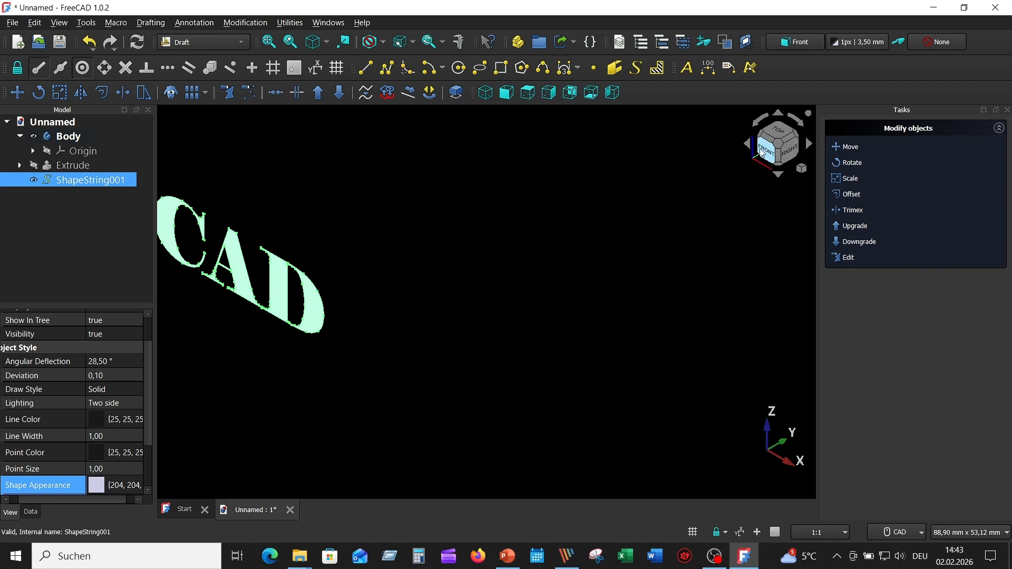
# Set the new front-plane text's shape appearance to pink (#ff55ff) and deselect it
pyautogui.click(270, 43)
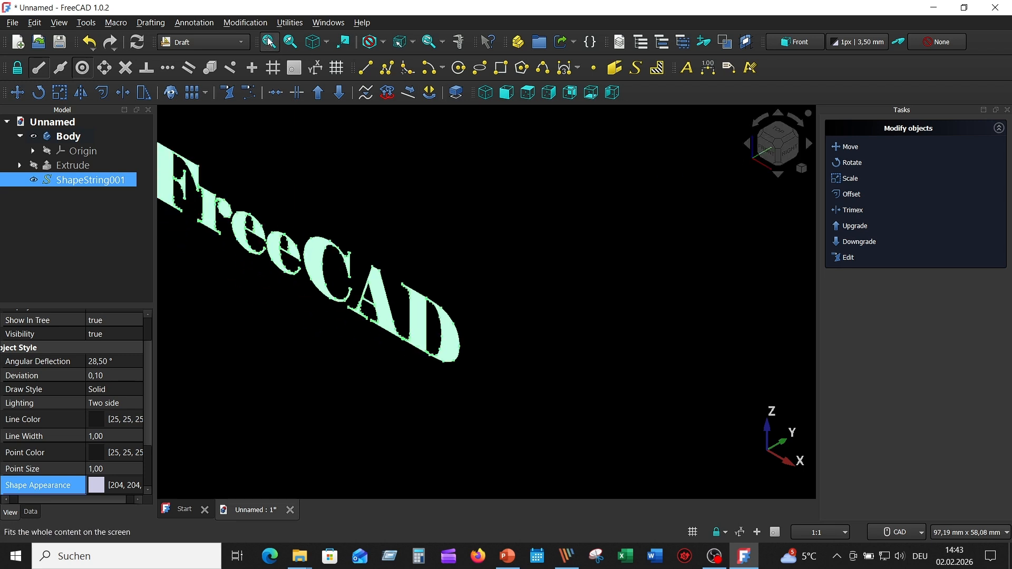
pyautogui.click(769, 153)
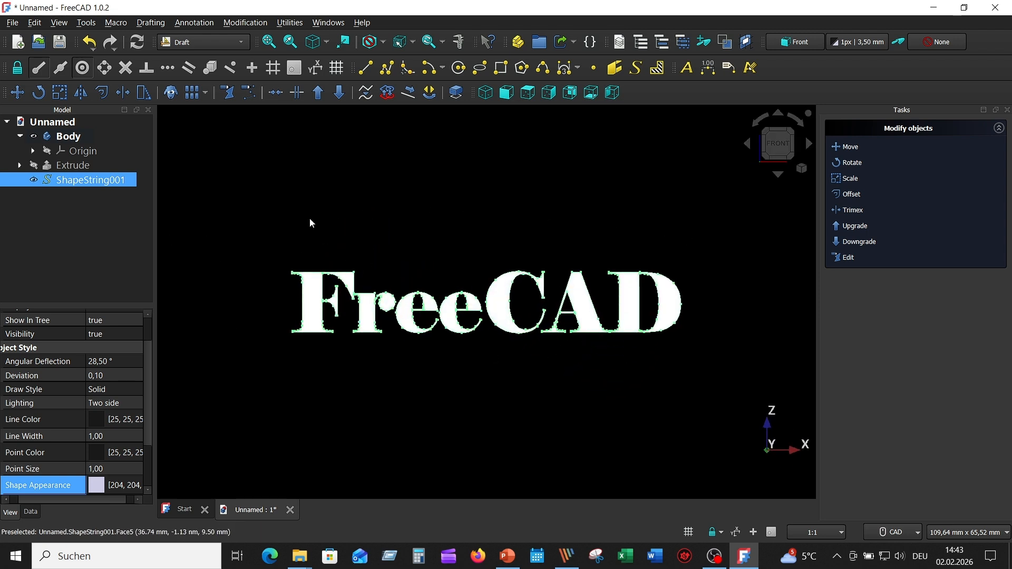
pyautogui.click(100, 492)
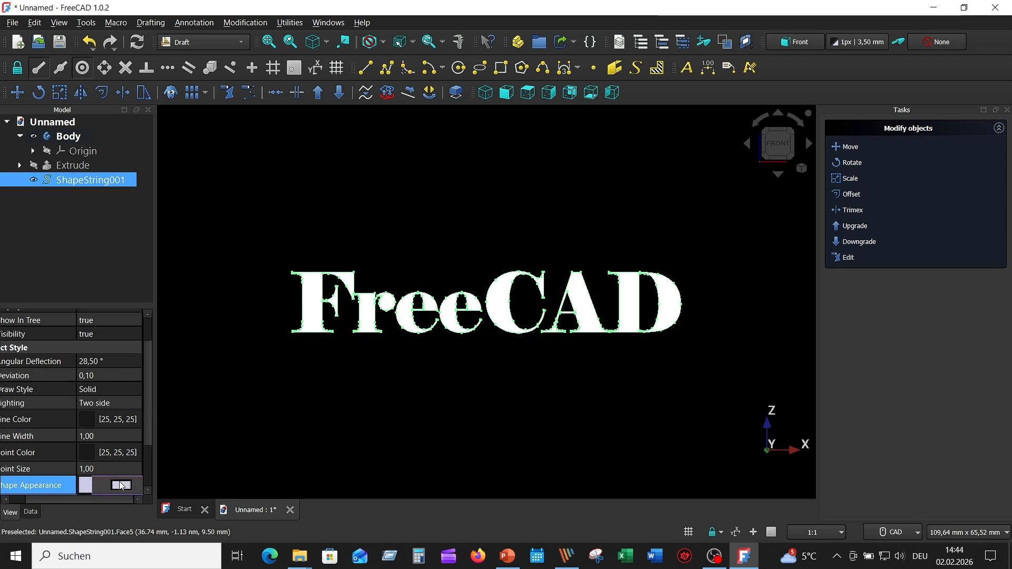
pyautogui.click(121, 485)
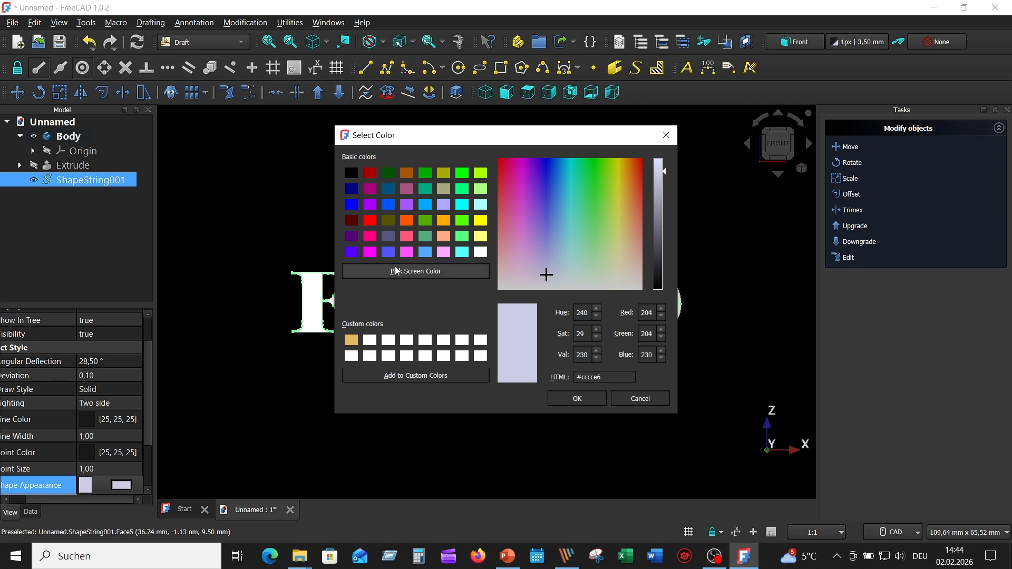
pyautogui.click(410, 253)
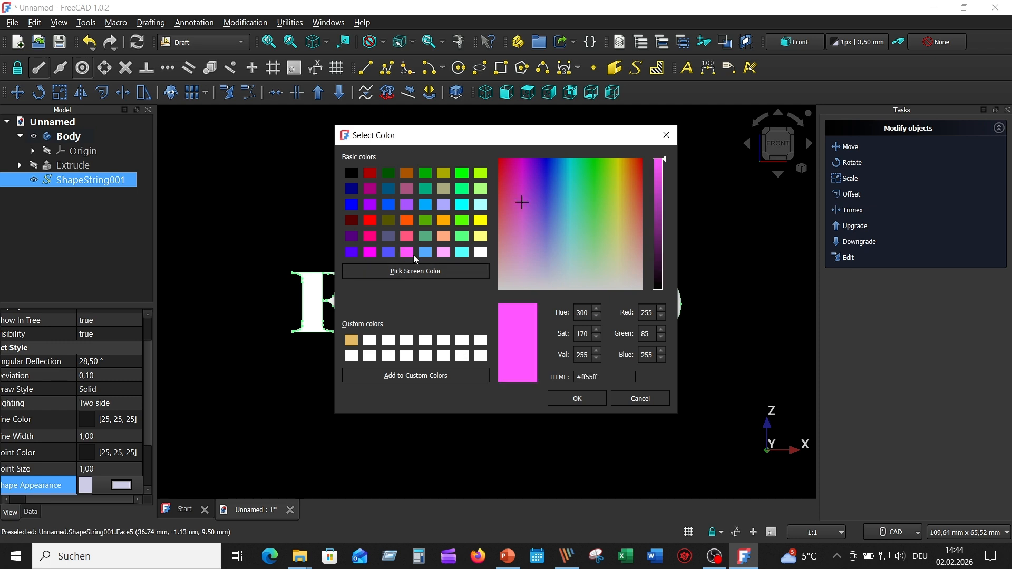
pyautogui.click(572, 398)
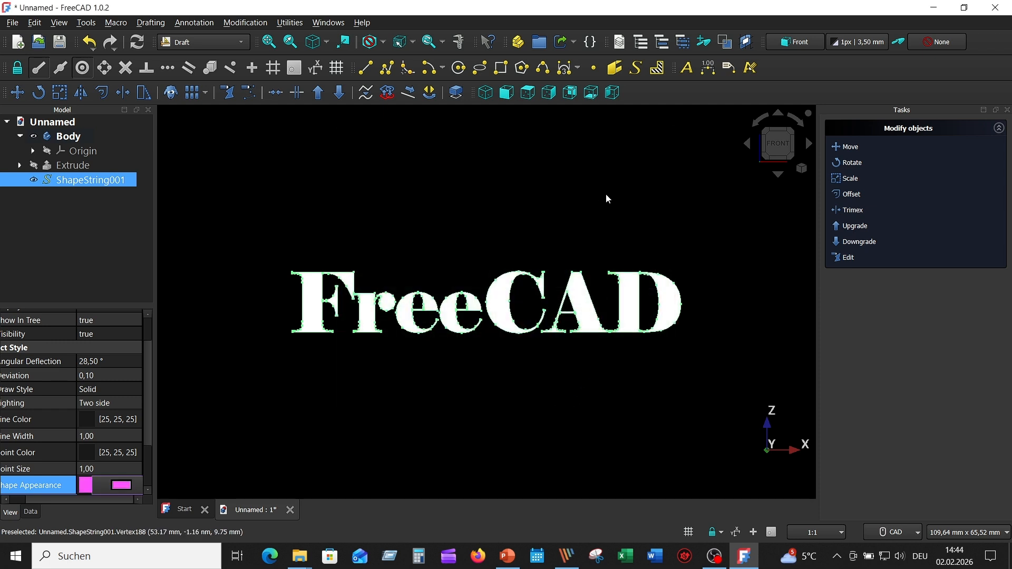
pyautogui.click(609, 192)
pyautogui.press('0')
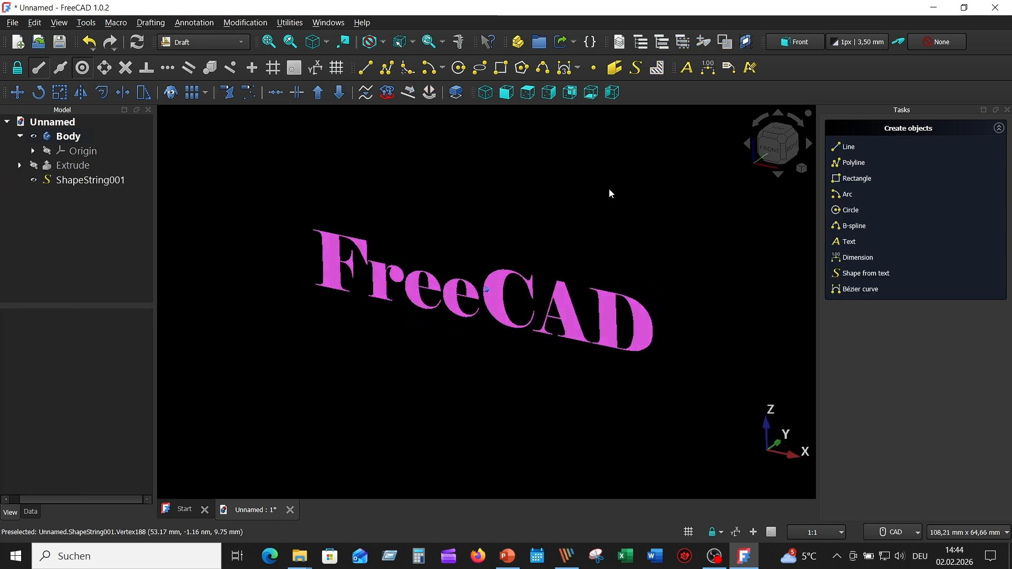
# Switch to the Part workbench and extrude the pink front-plane FreeCAD text 5 mm along its normal
pyautogui.click(243, 43)
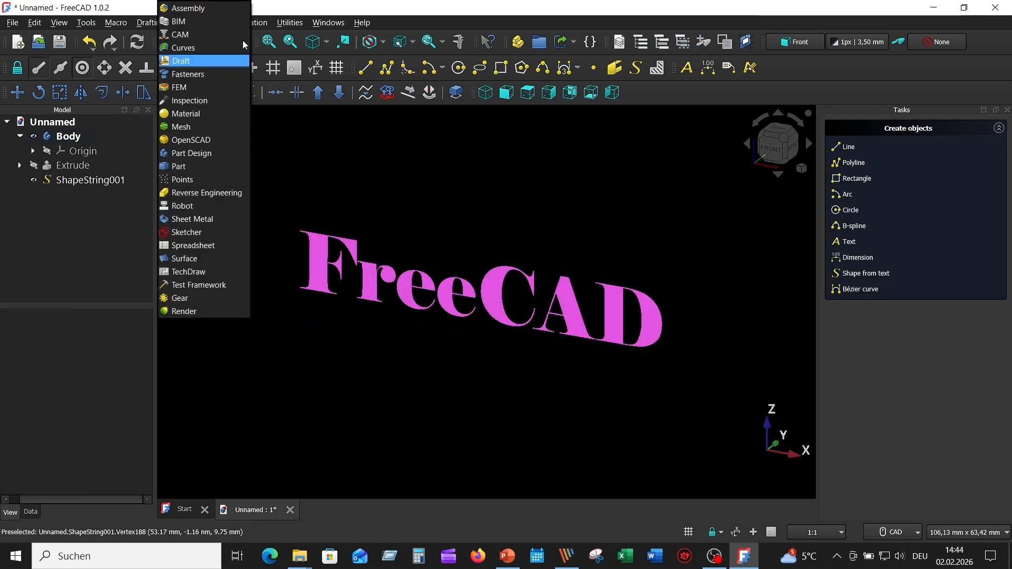
pyautogui.click(225, 163)
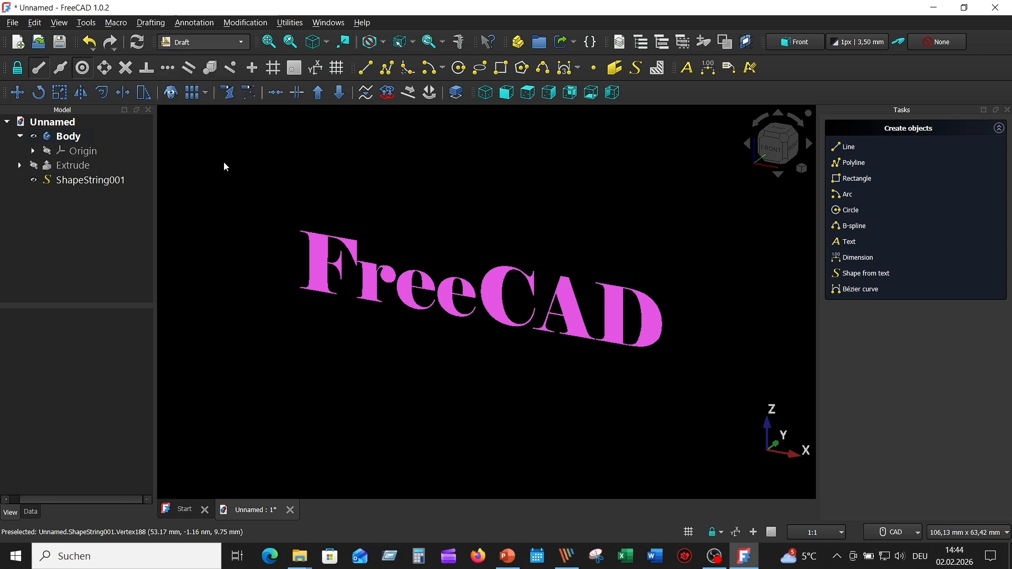
pyautogui.click(119, 154)
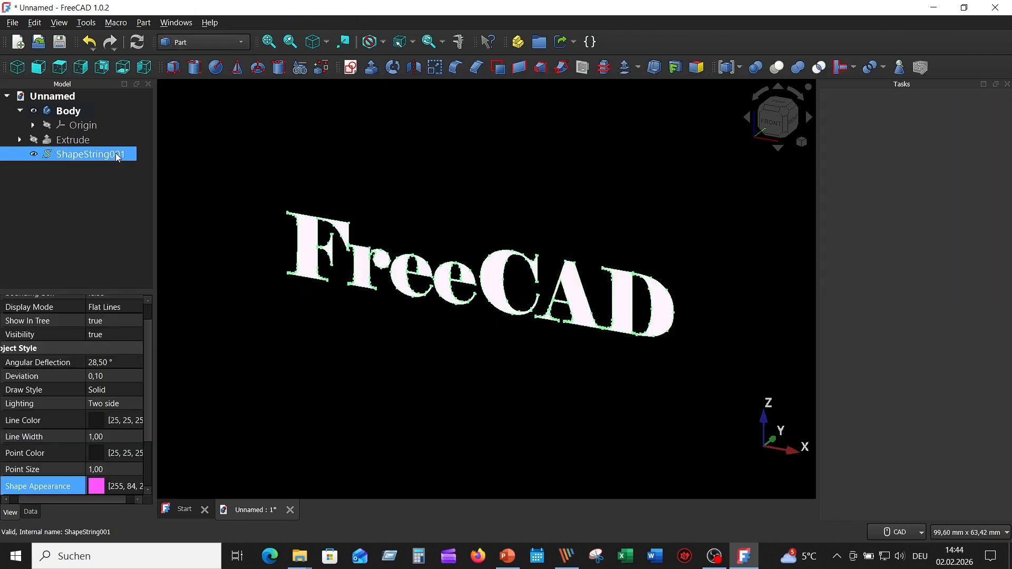
pyautogui.click(382, 69)
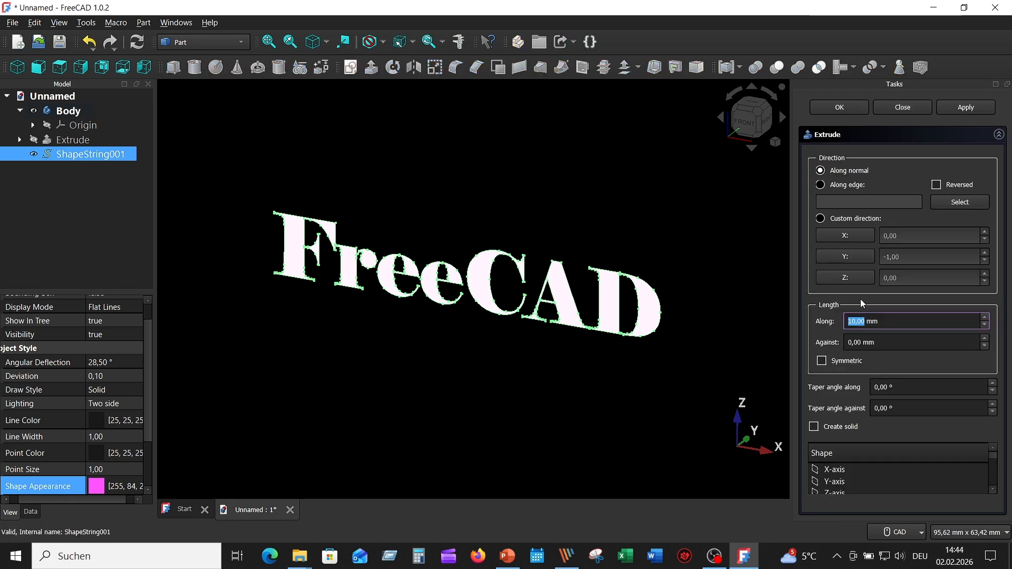
pyautogui.click(895, 320)
pyautogui.hotkey('ctrl', 'a')
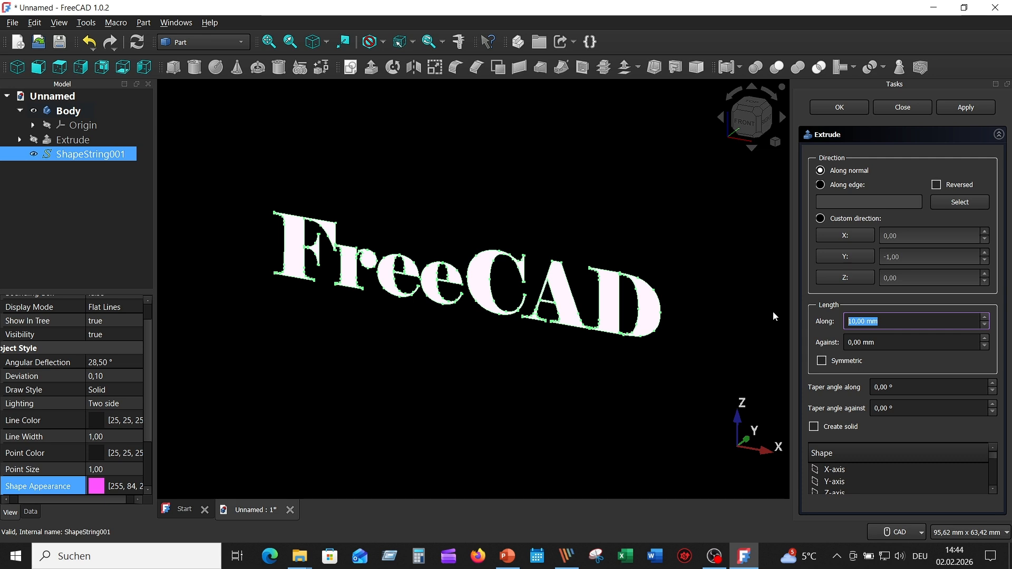
pyautogui.write('5')
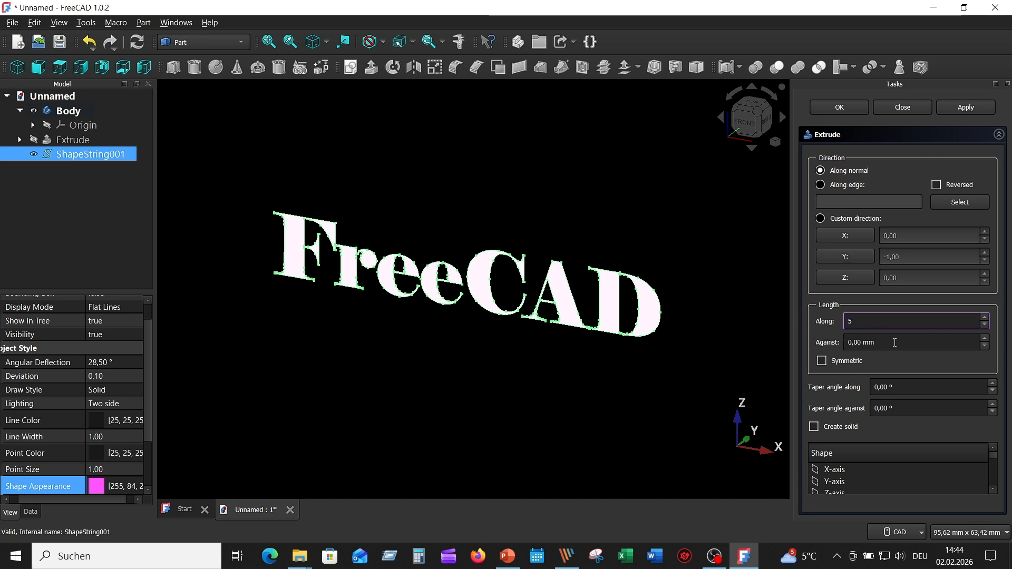
pyautogui.click(966, 108)
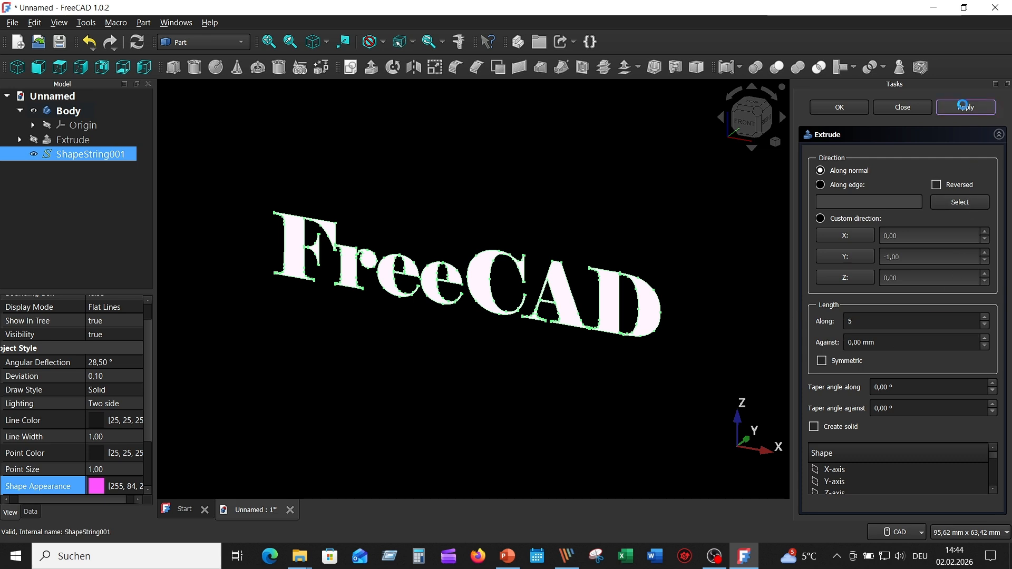
pyautogui.click(838, 107)
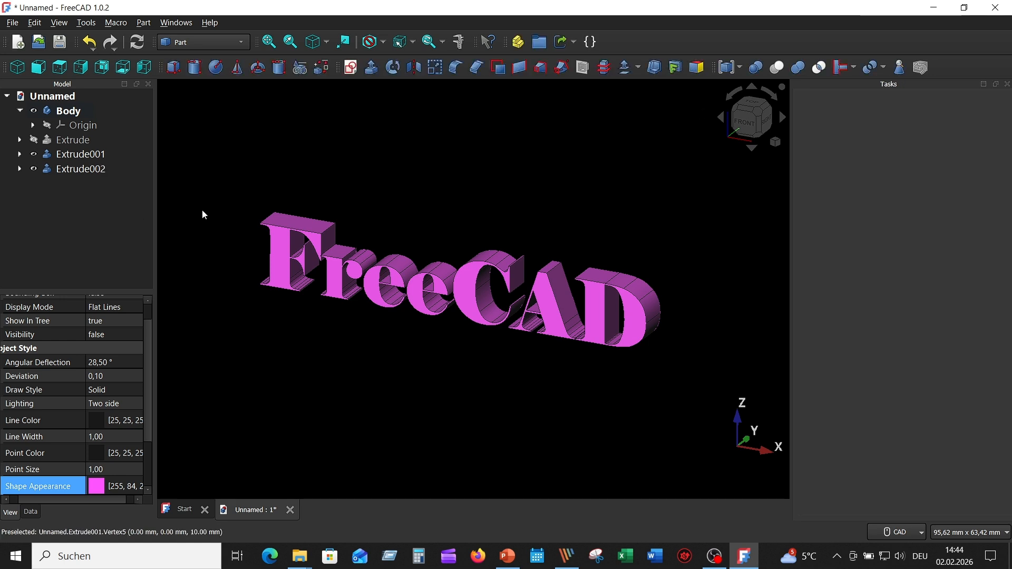
# Delete the duplicate text extrusion, set the remaining one's display mode to Shaded and deselect it
pyautogui.click(103, 170)
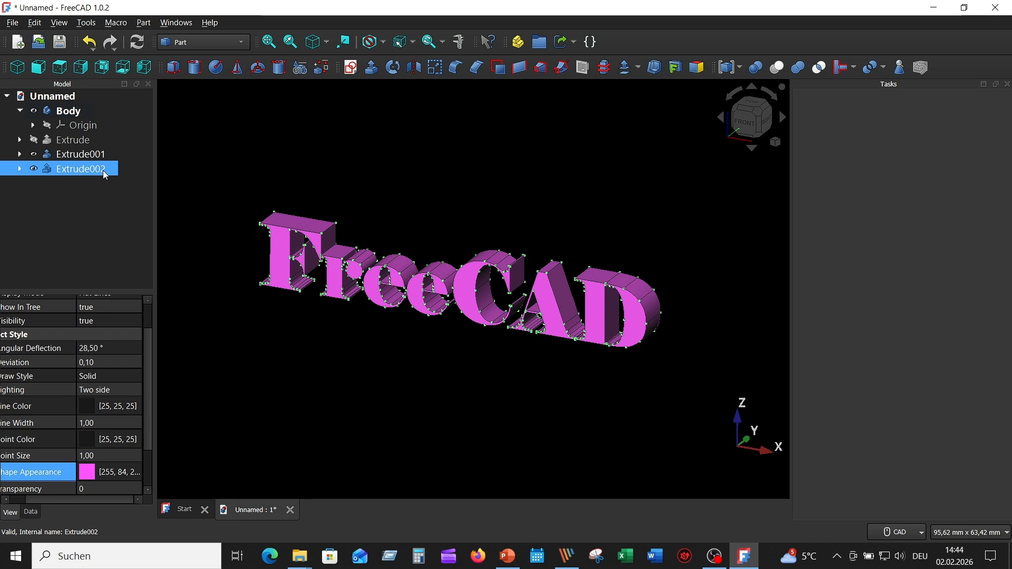
pyautogui.press('Delete')
pyautogui.click(95, 158)
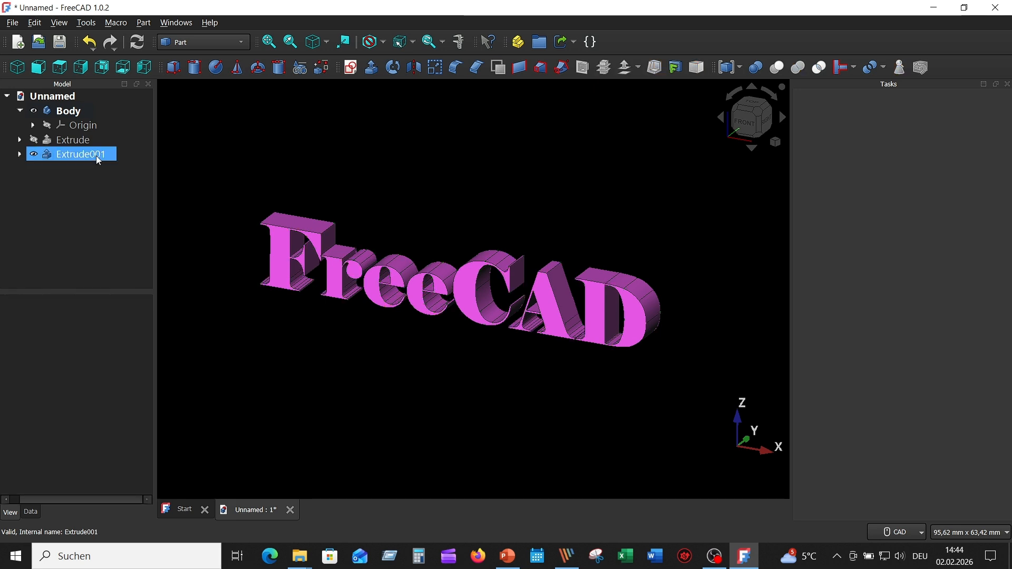
pyautogui.scroll(2, 129, 353)
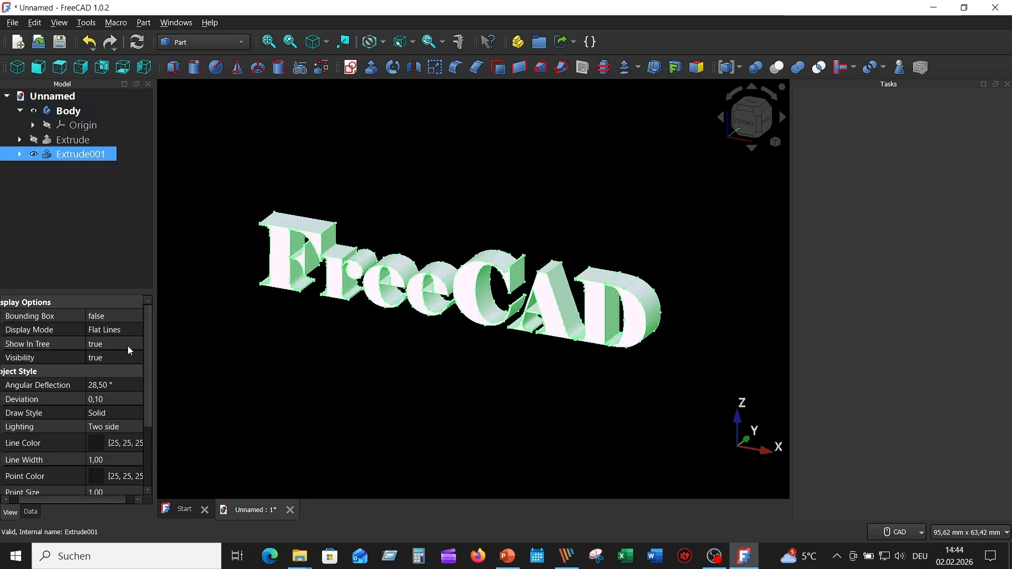
pyautogui.scroll(-2, 130, 351)
pyautogui.scroll(2, 116, 386)
pyautogui.click(128, 330)
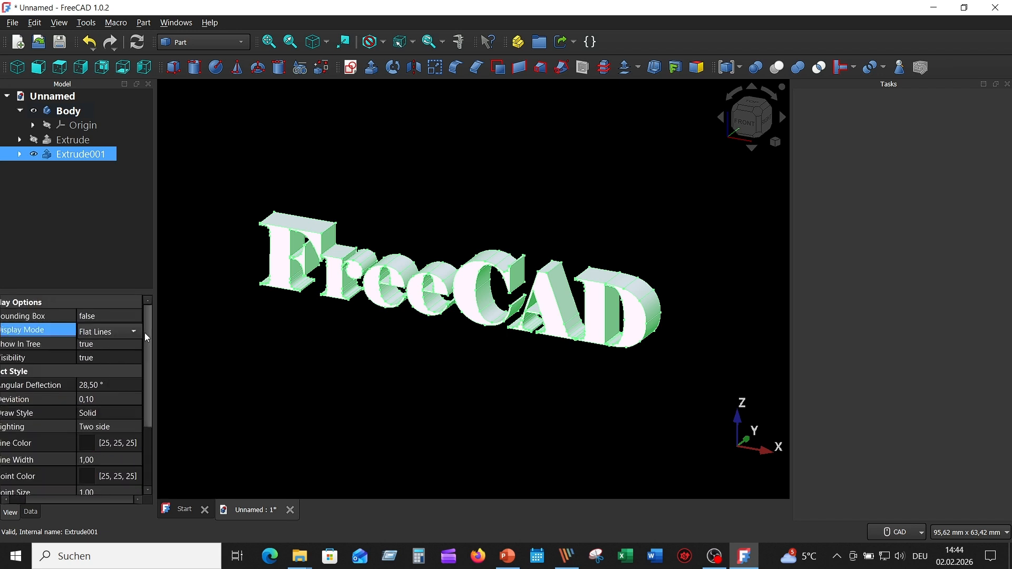
pyautogui.click(136, 332)
pyautogui.click(134, 349)
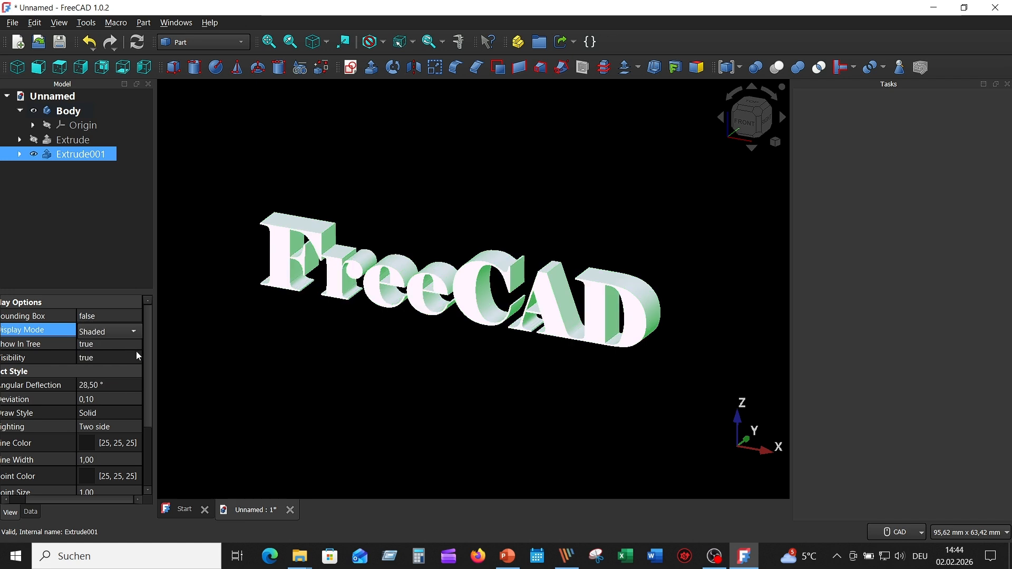
pyautogui.click(322, 350)
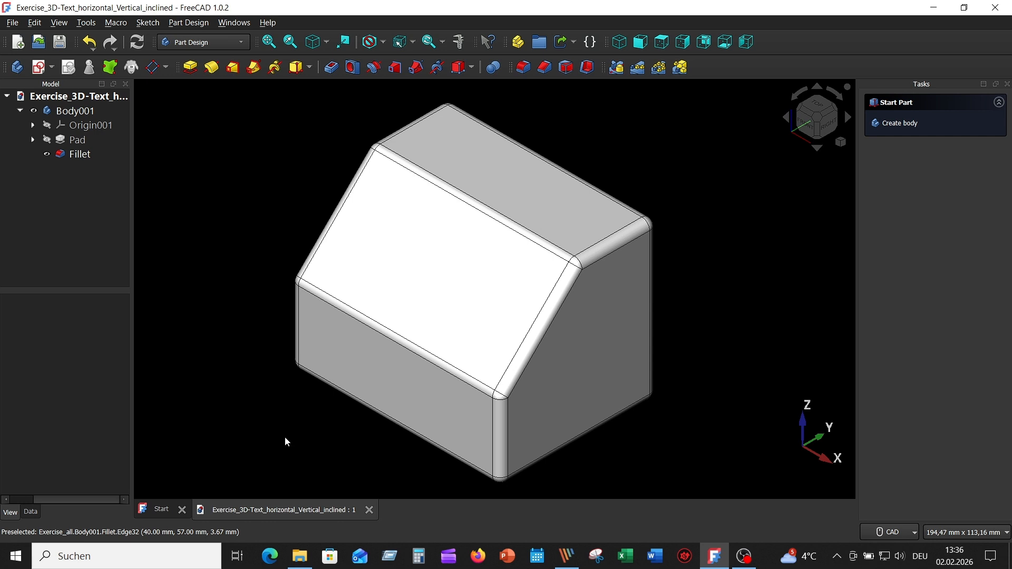
# In the Exercise_3D-Text_horizontal_Vertical_inclined model, switch to the Draft workbench and set the working plane to the block's vertical front face
pyautogui.click(432, 280)
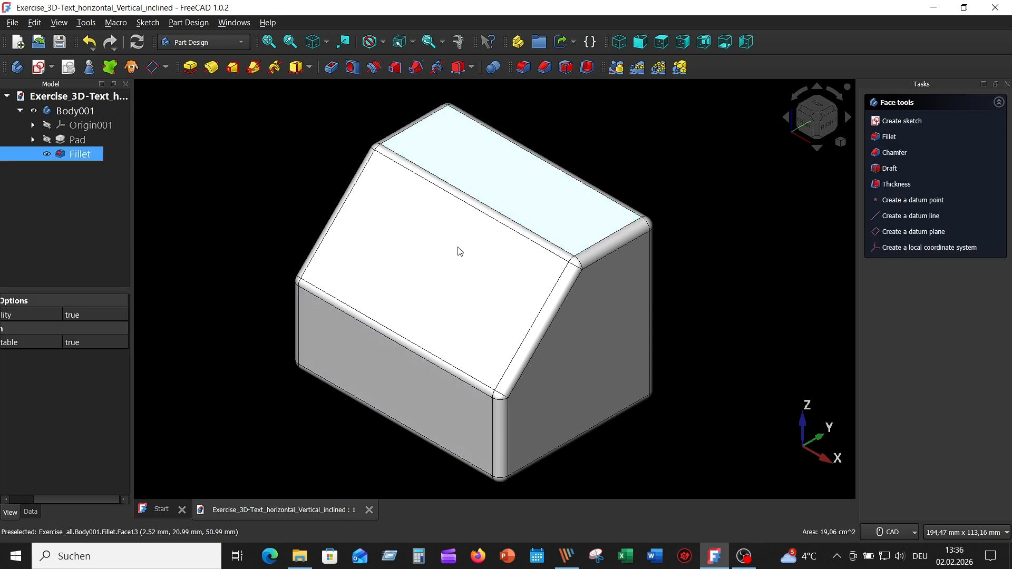
pyautogui.click(306, 158)
pyautogui.click(243, 42)
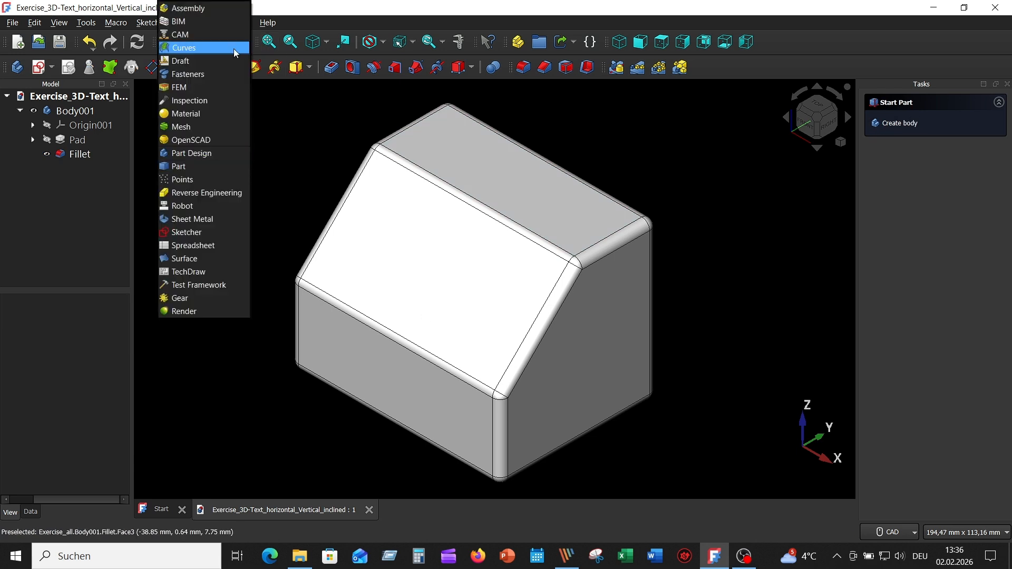
pyautogui.click(219, 59)
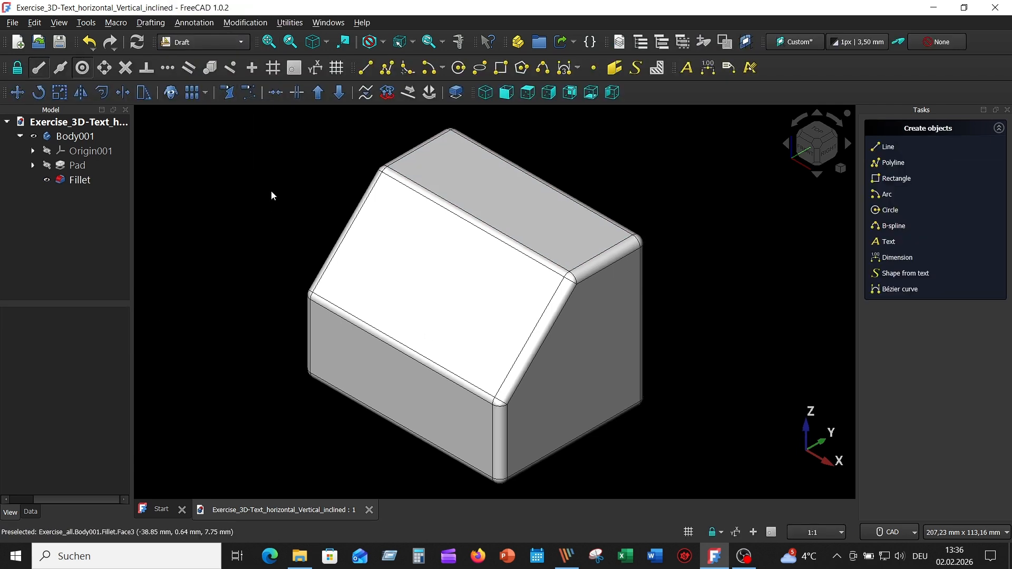
pyautogui.click(398, 377)
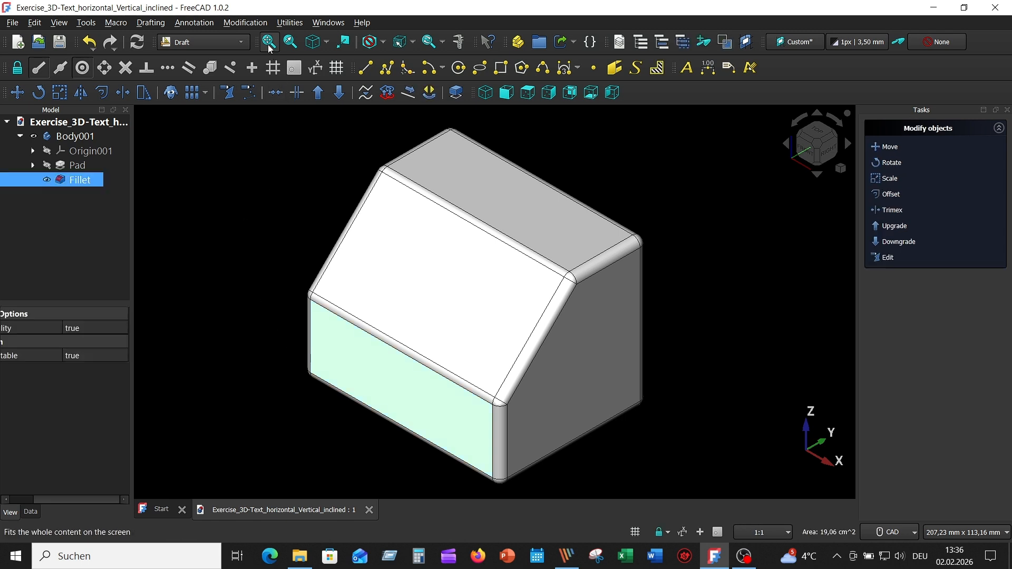
pyautogui.click(288, 24)
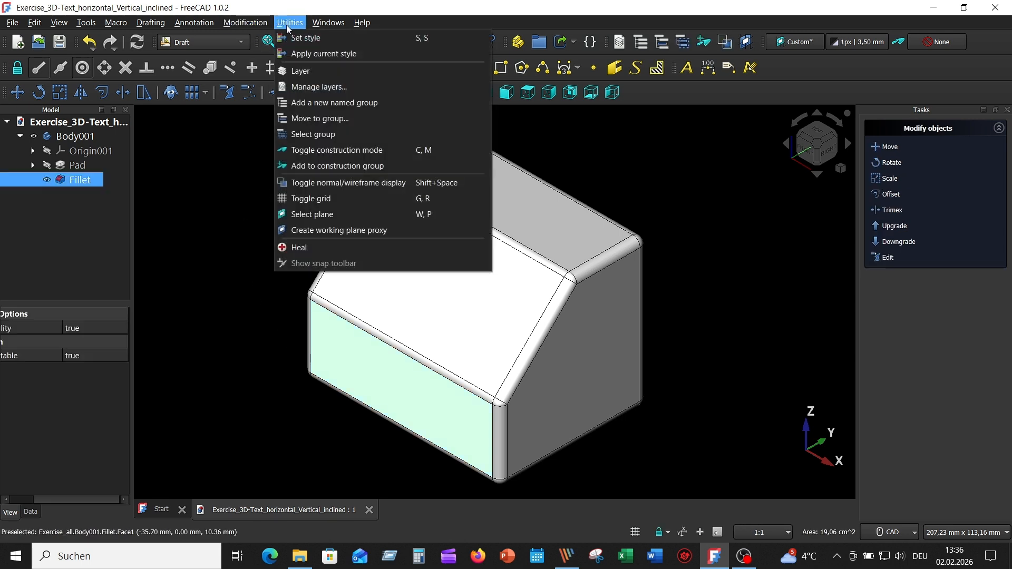
pyautogui.click(334, 214)
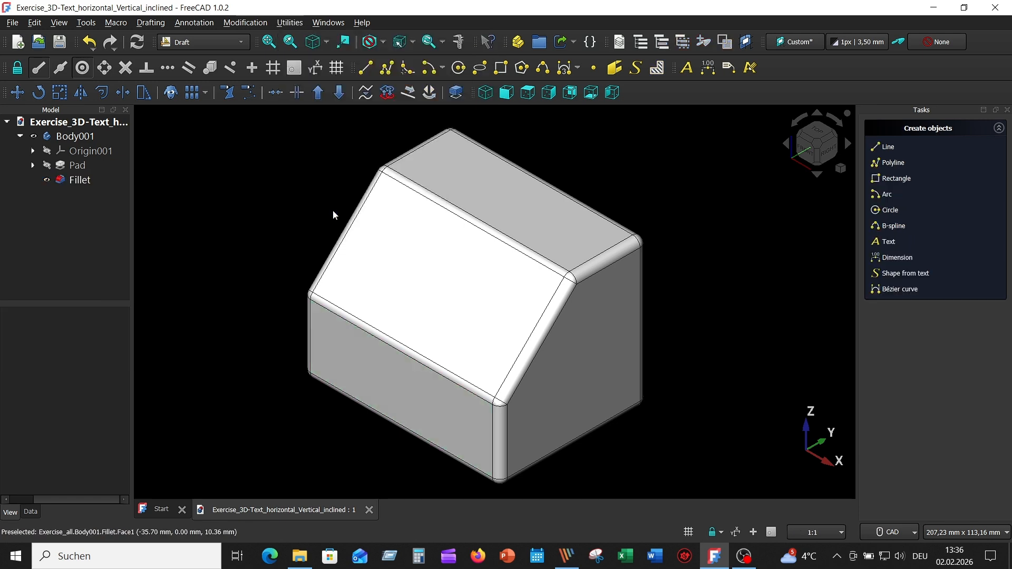
# Show the working-plane grid and align the view squarely to the block's vertical front face
pyautogui.click(337, 67)
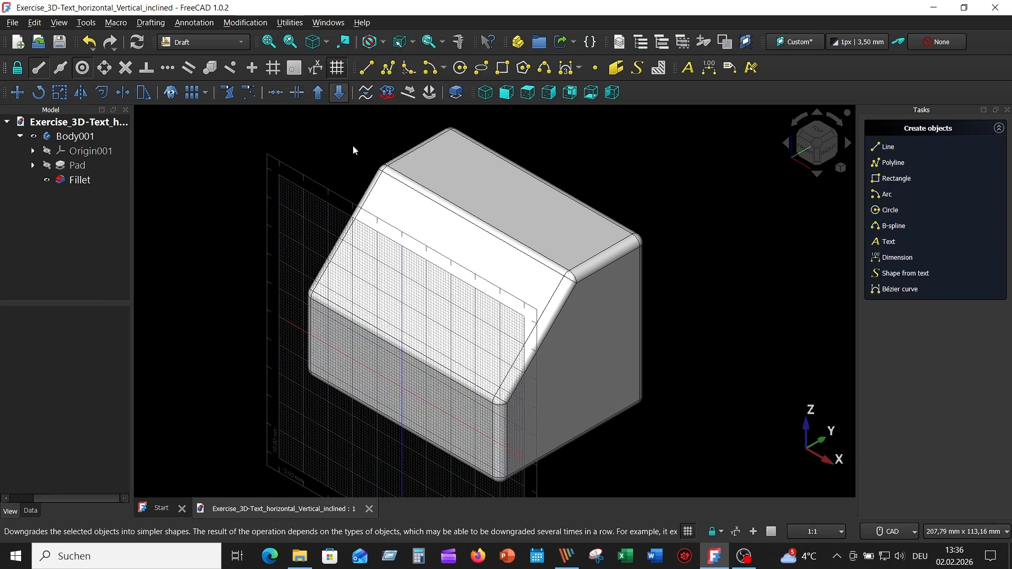
pyautogui.click(437, 404)
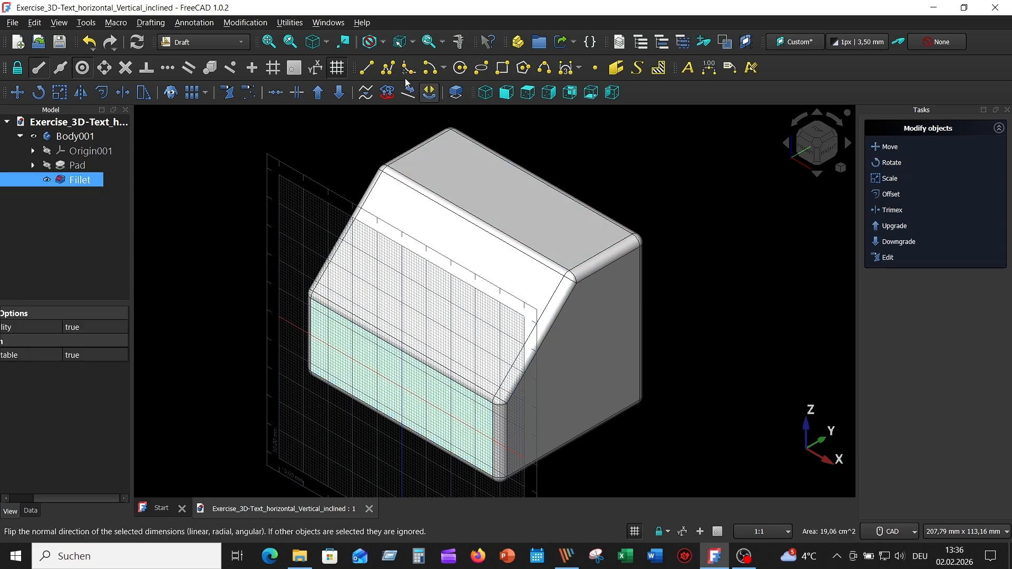
pyautogui.click(345, 41)
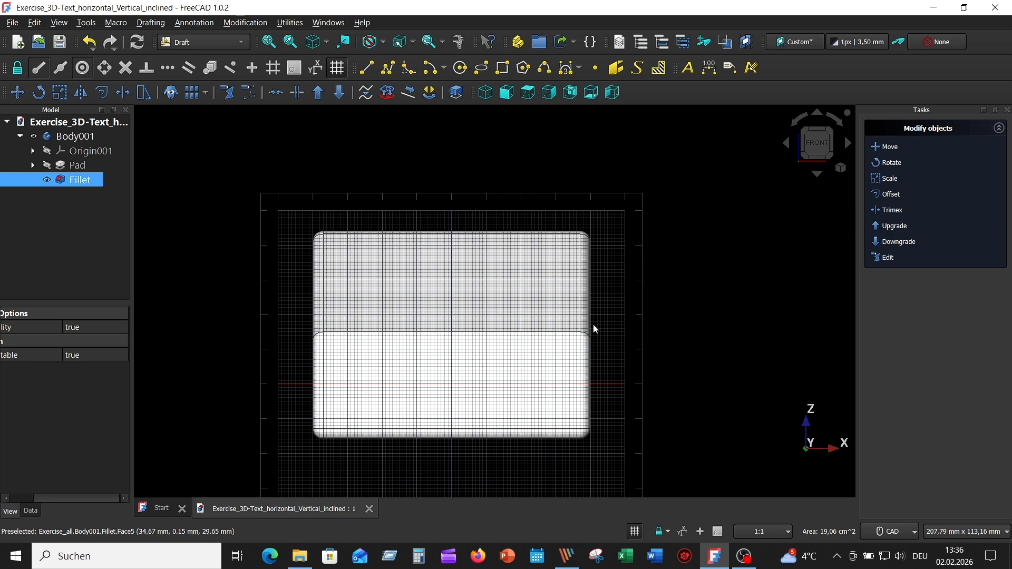
# Create a 10 mm high FreeCAD ShapeString in ELEPHNT.TTF on the front face at about X -27.83, Y 0, Z 10.66 mm
pyautogui.click(637, 67)
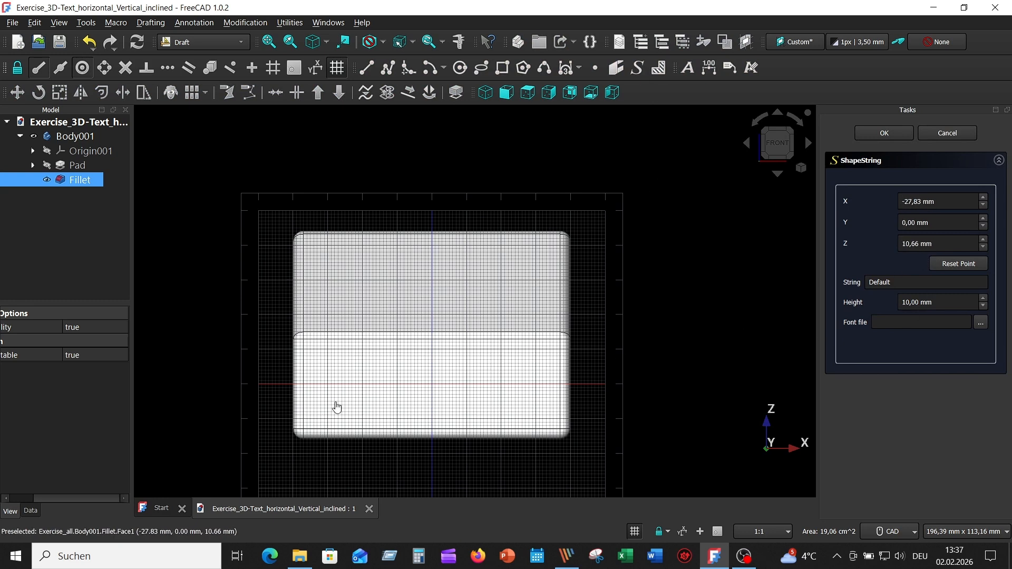
pyautogui.click(335, 403)
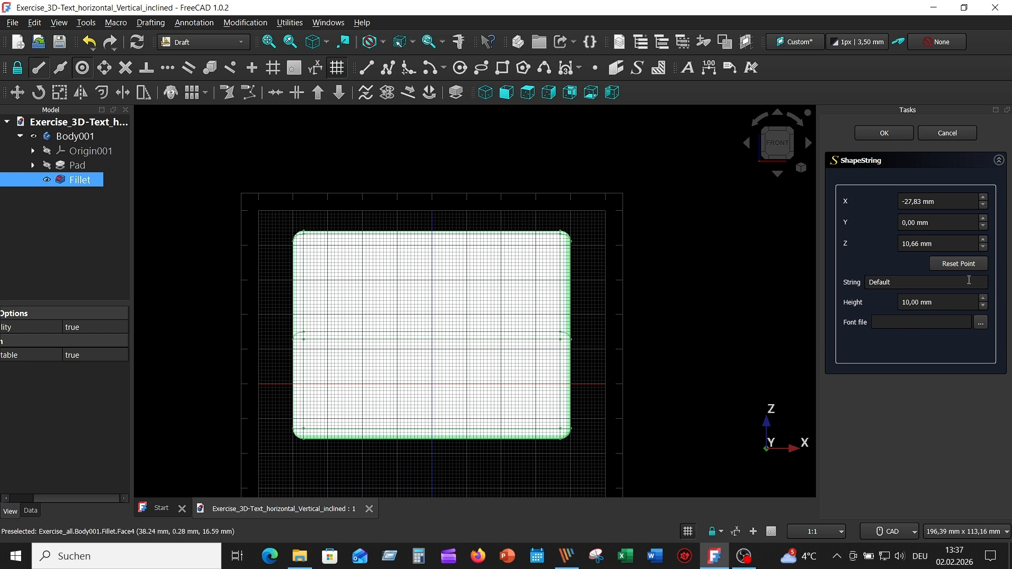
pyautogui.doubleClick(909, 283)
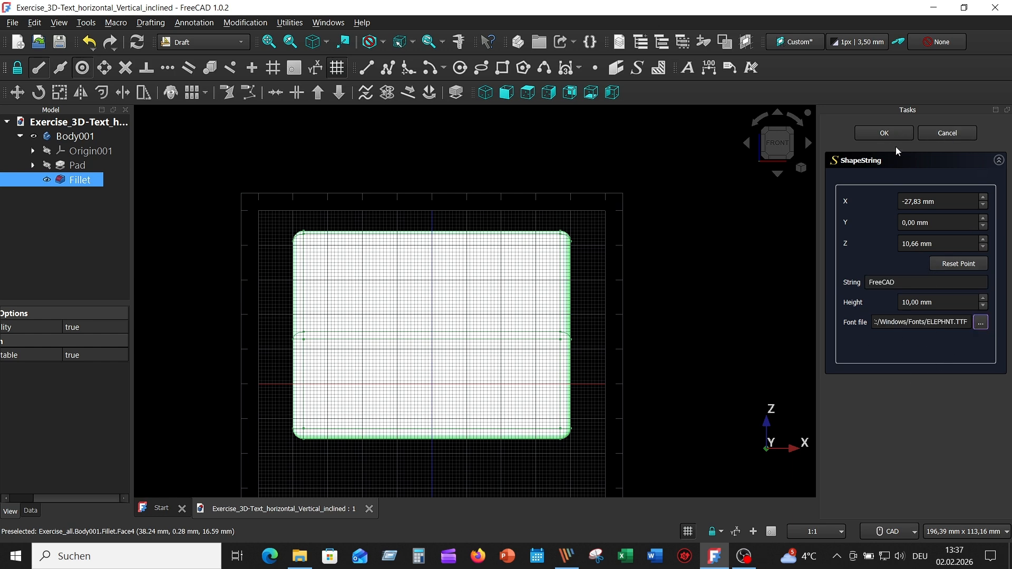
pyautogui.click(887, 133)
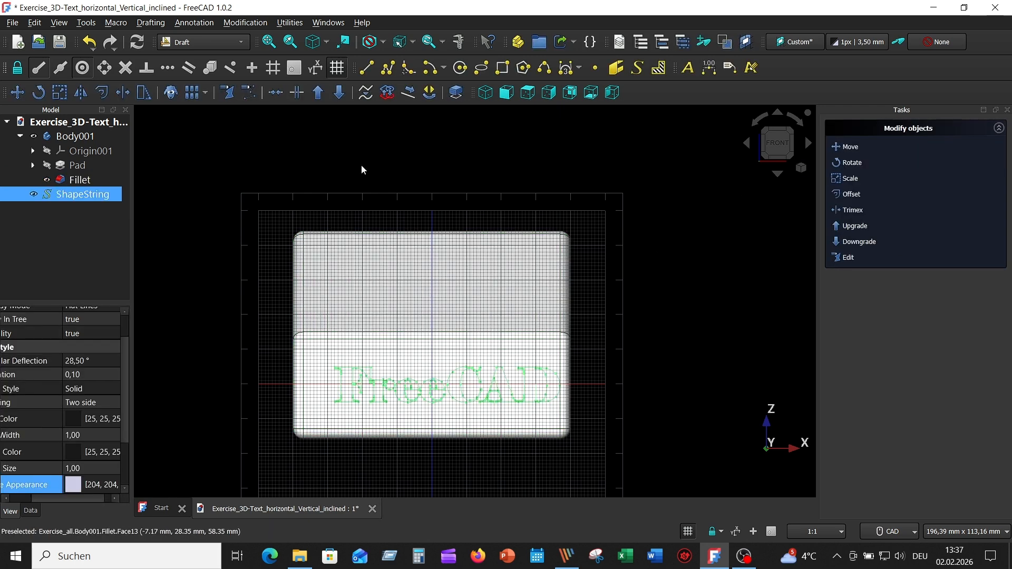
# Hide the grid and move the front-face text about 7 mm in -X and 1 mm up, roughly centring it on the face
pyautogui.click(337, 67)
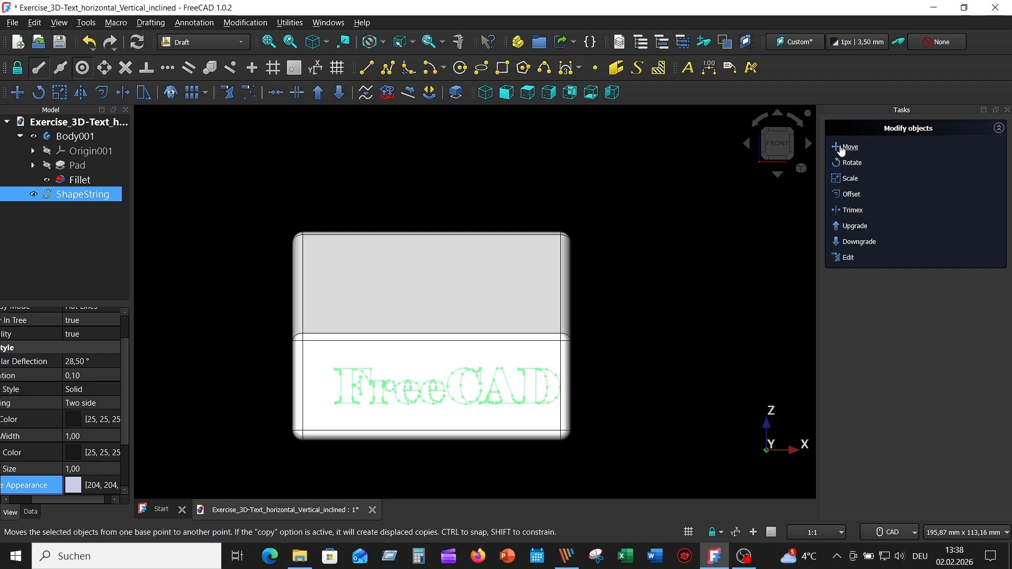
pyautogui.click(858, 149)
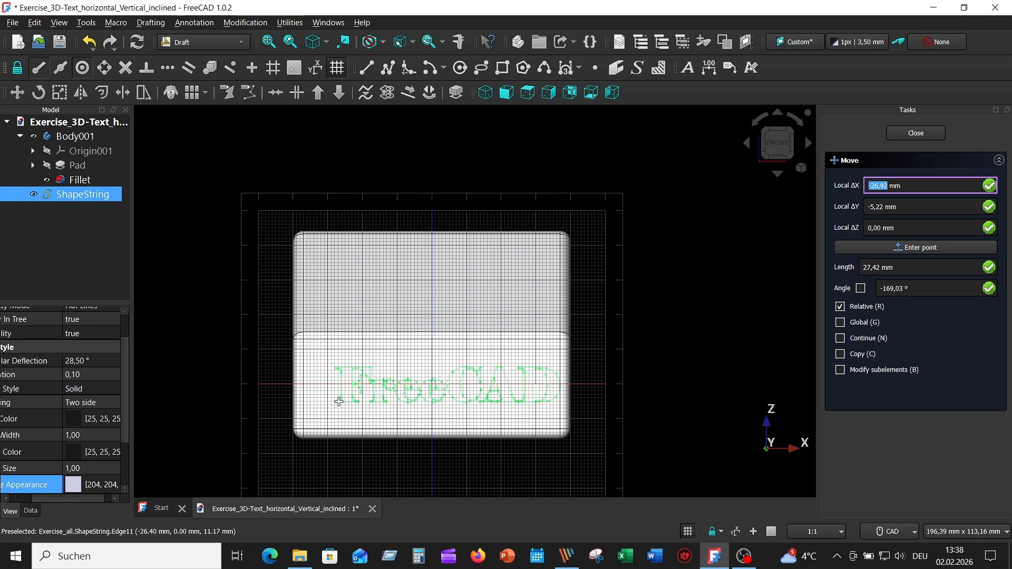
pyautogui.click(338, 402)
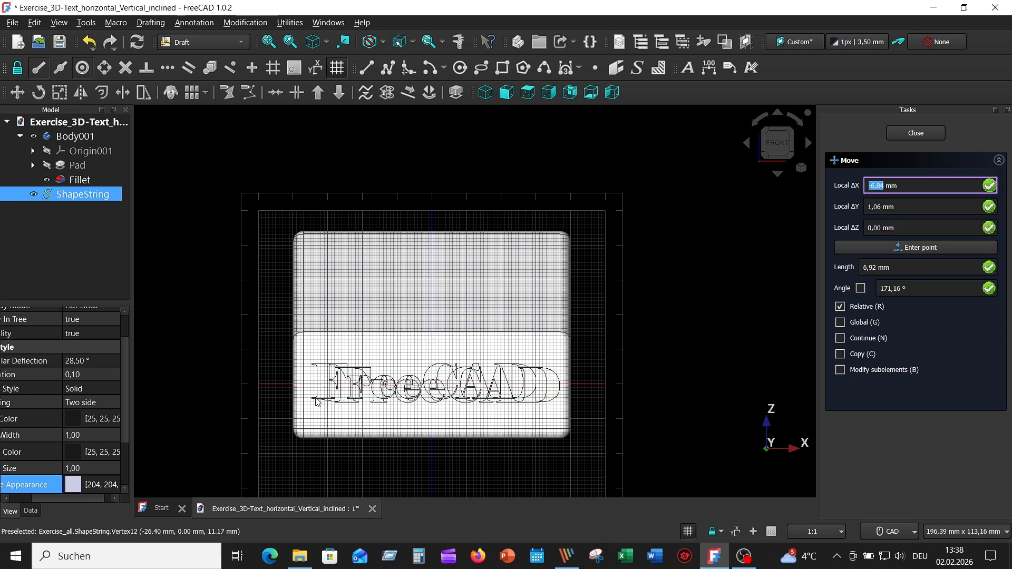
pyautogui.click(315, 404)
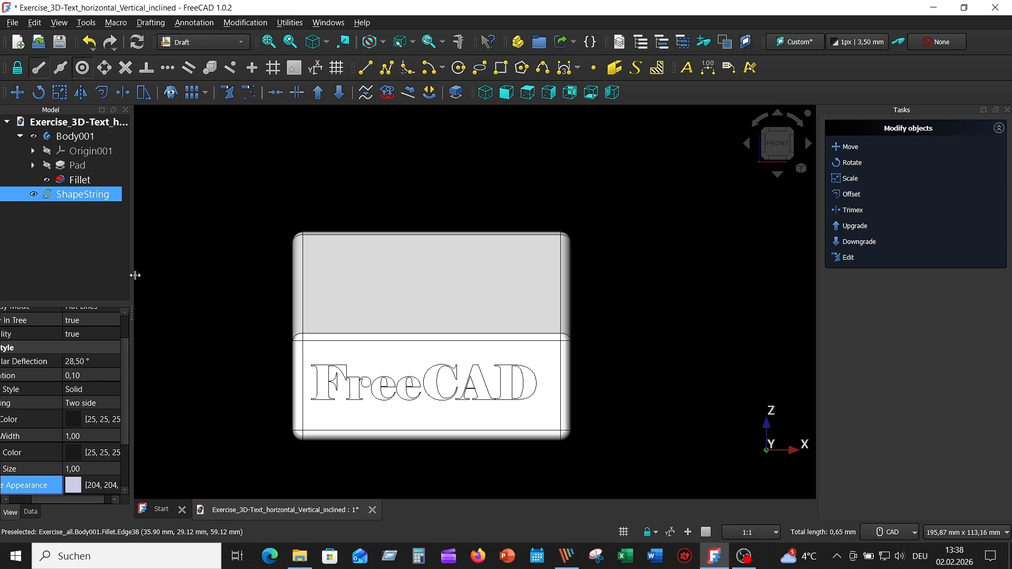
# Change the front-face ShapeString's shape appearance colour to orange (#ff5500)
pyautogui.moveTo(132, 277); pyautogui.dragTo(158, 277)
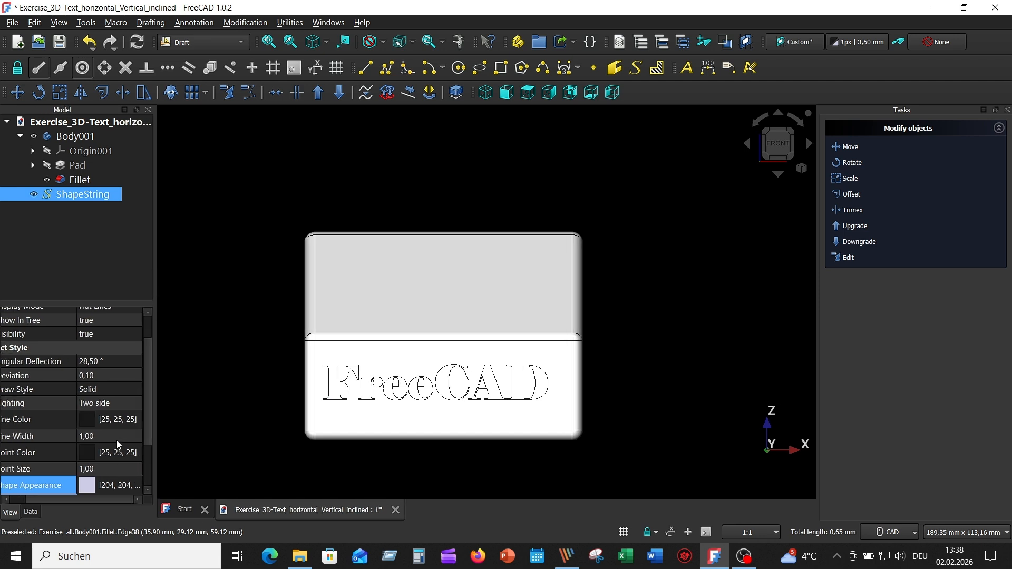
pyautogui.scroll(-2, 119, 452)
pyautogui.click(90, 421)
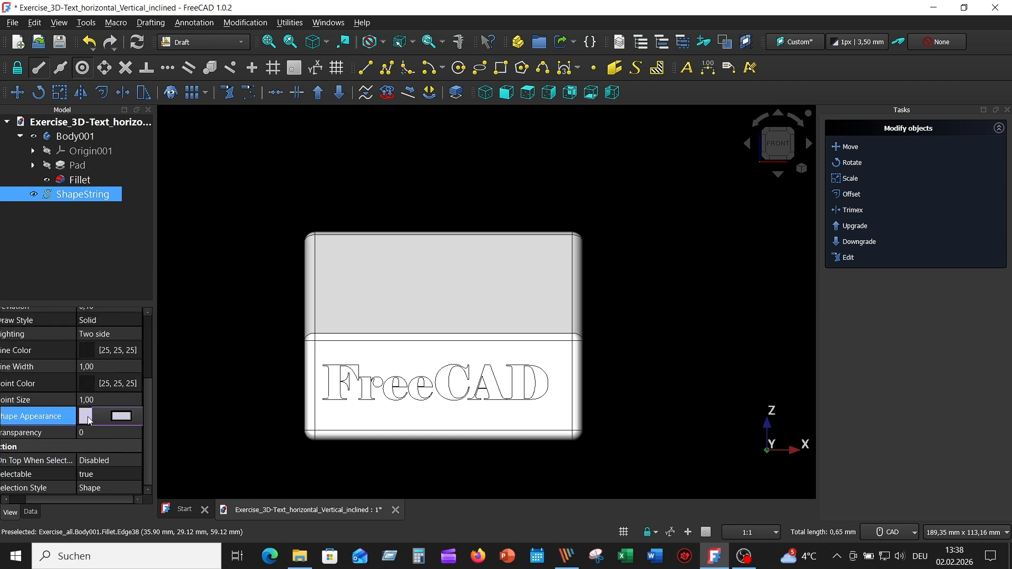
pyautogui.click(87, 418)
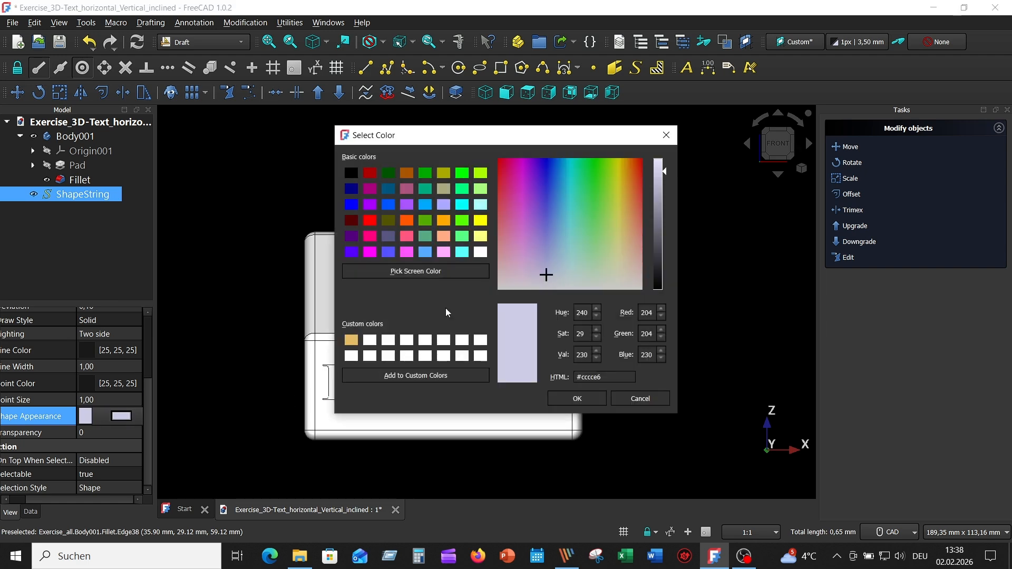
pyautogui.click(407, 221)
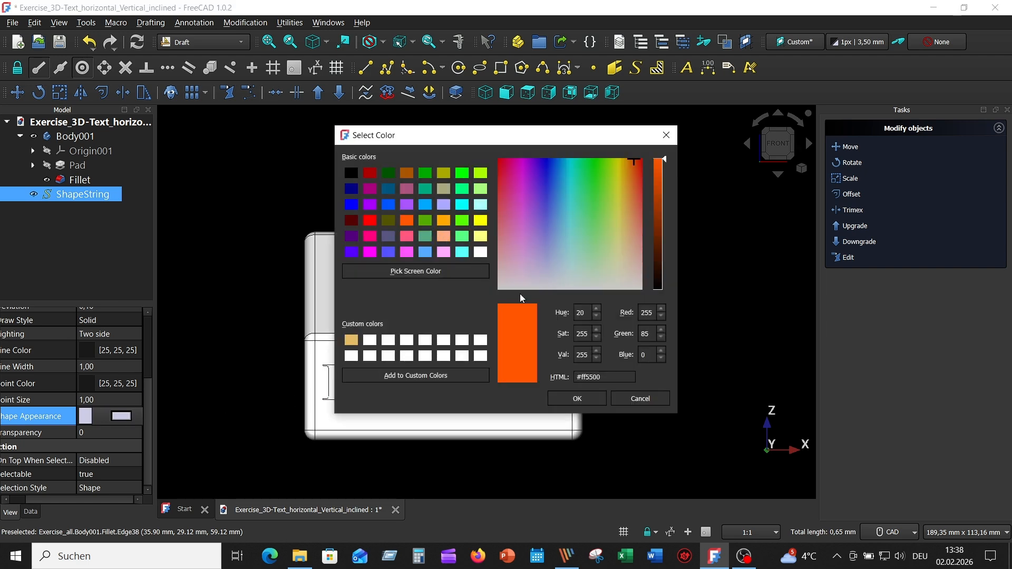
pyautogui.click(577, 399)
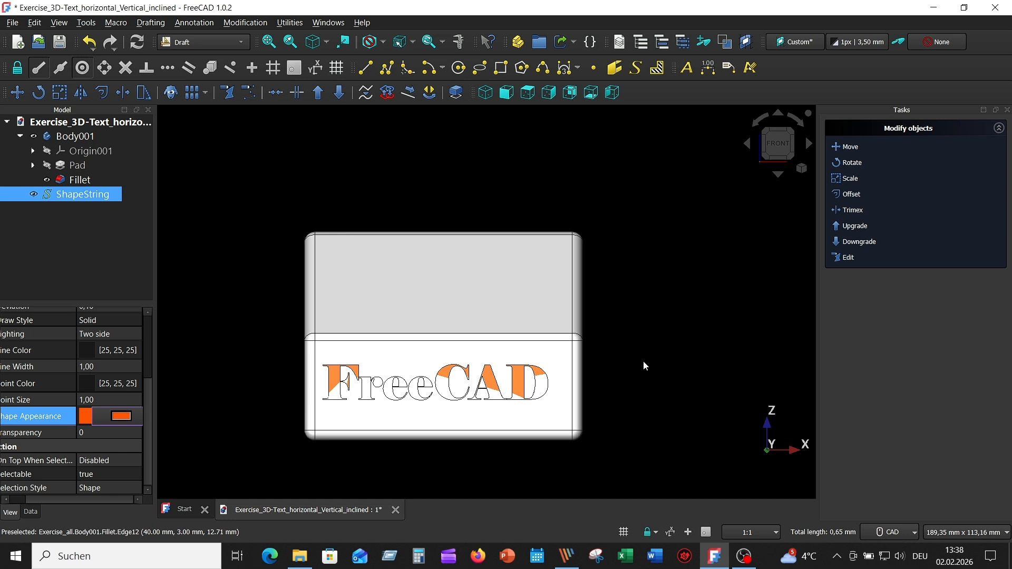
pyautogui.click(237, 234)
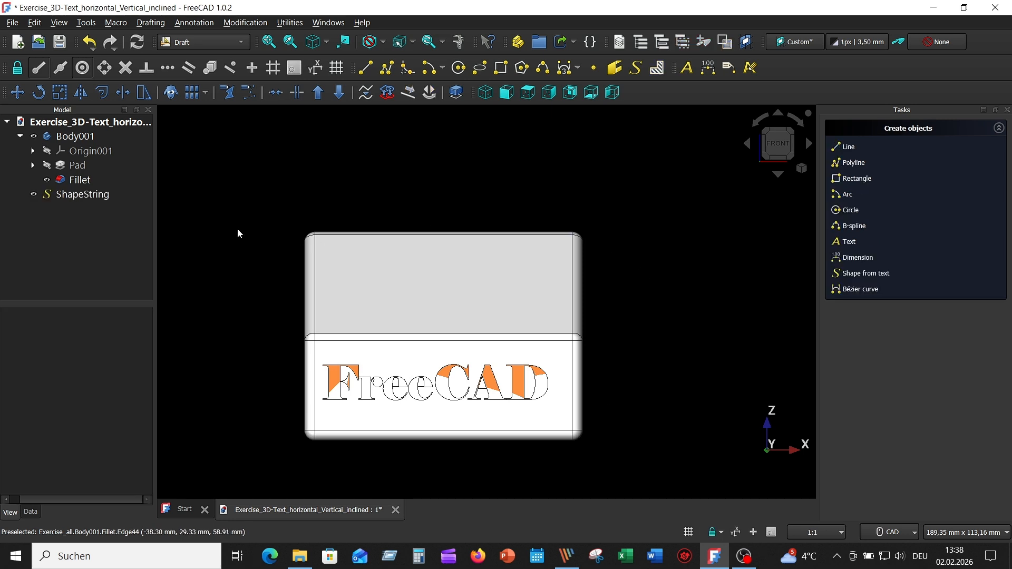
# Switch to the Part workbench and extrude the front-face ShapeString 3 mm along its normal
pyautogui.moveTo(238, 234); pyautogui.dragTo(277, 231, button='middle')
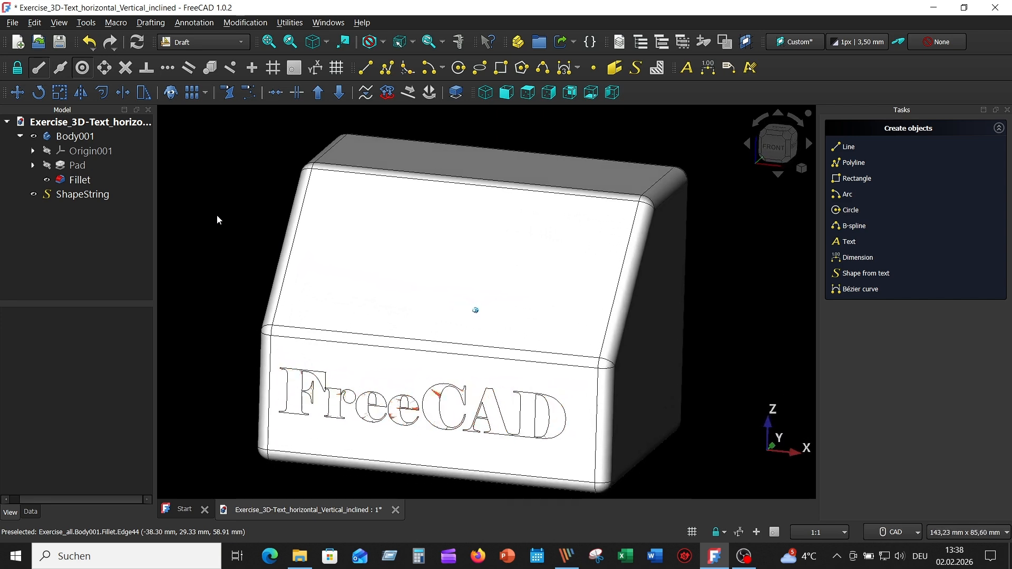
pyautogui.click(118, 203)
pyautogui.click(160, 196)
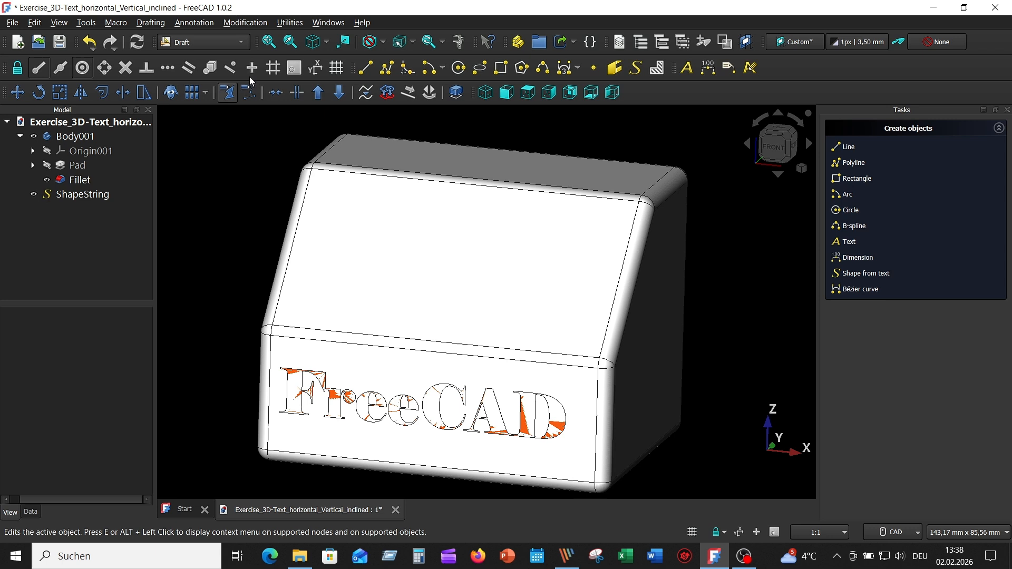
pyautogui.click(242, 46)
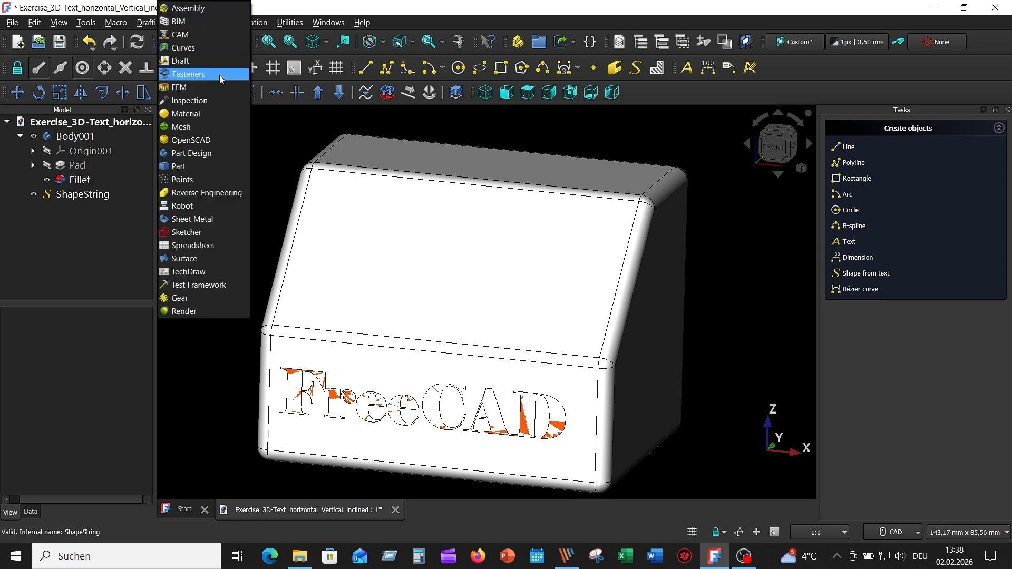
pyautogui.click(211, 166)
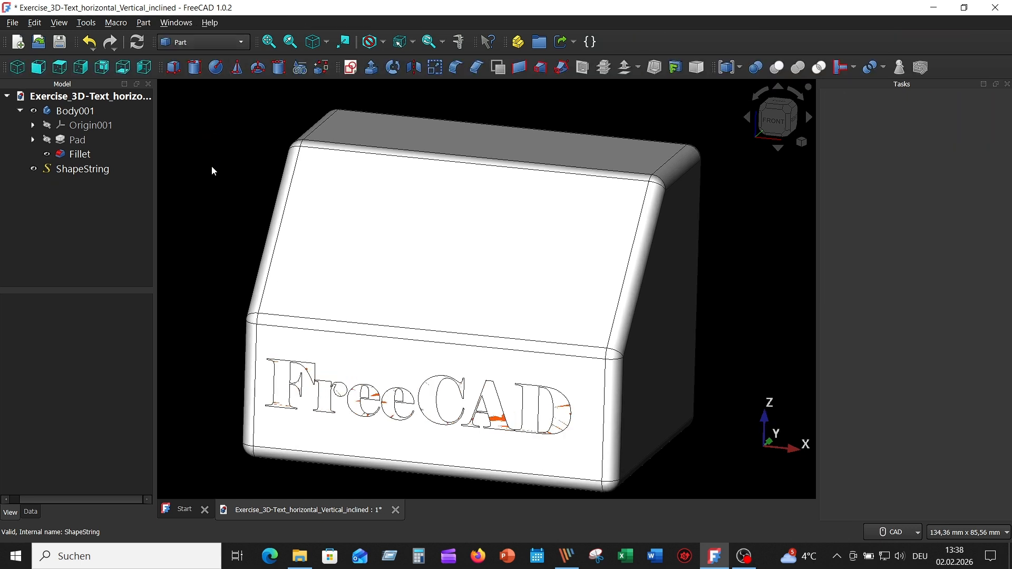
pyautogui.click(105, 169)
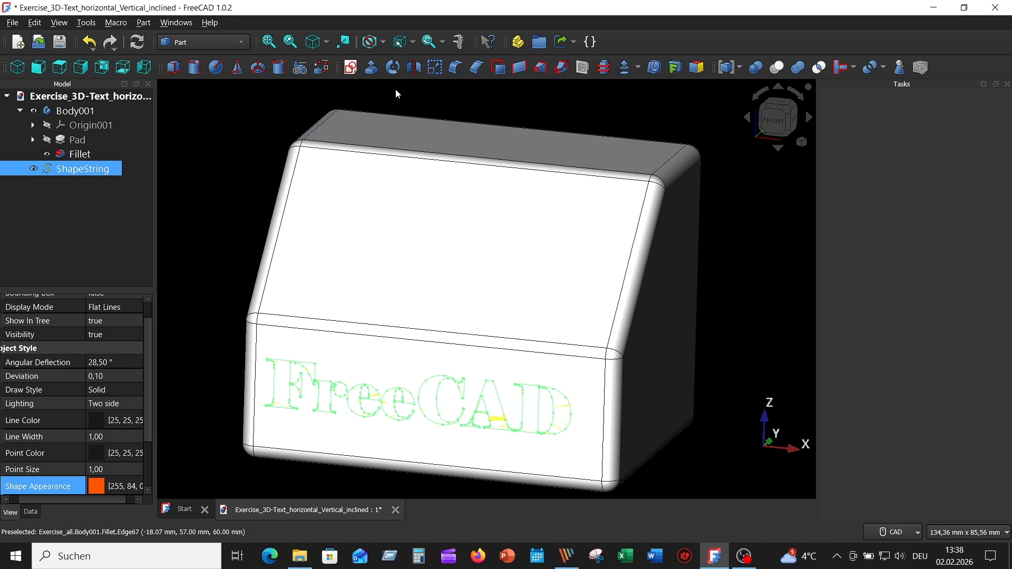
pyautogui.click(371, 68)
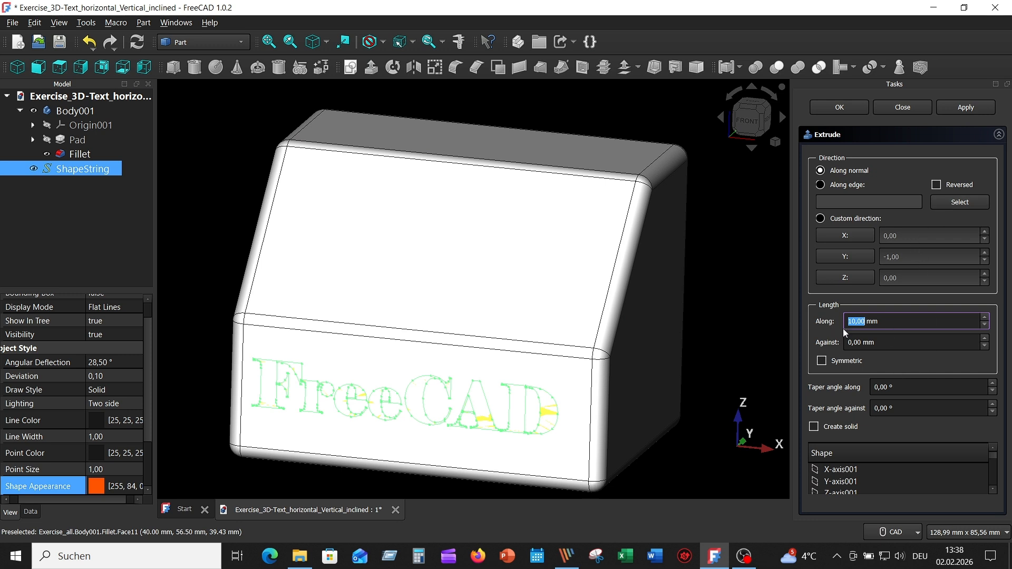
pyautogui.moveTo(891, 321); pyautogui.dragTo(834, 316)
pyautogui.write('2')
pyautogui.click(964, 107)
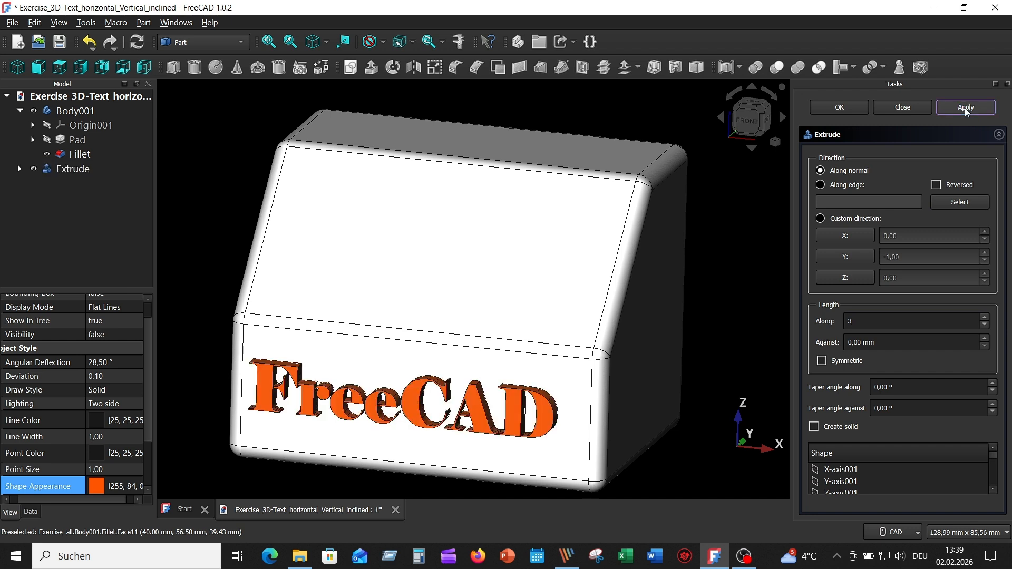
pyautogui.click(846, 108)
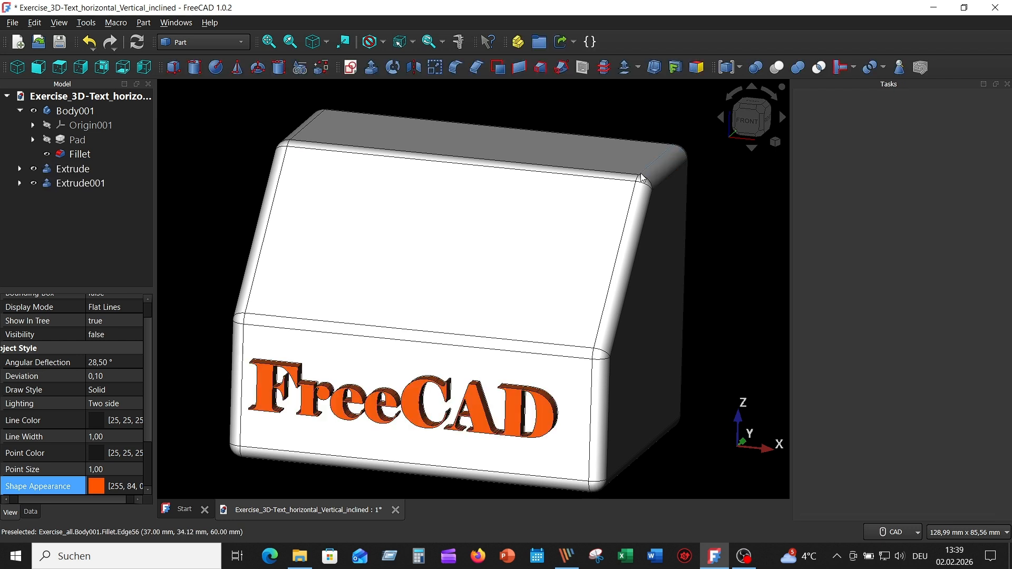
# Delete the duplicate extrusion Extrude001 of the front-face text, keeping the first one
pyautogui.scroll(-2, 706, 277)
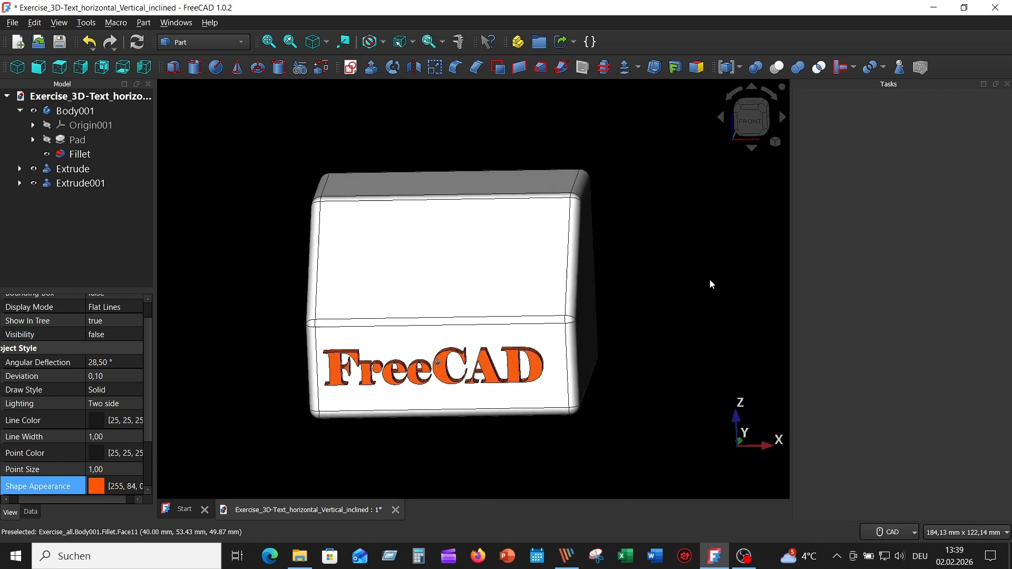
pyautogui.moveTo(709, 279); pyautogui.dragTo(221, 222, button='middle')
pyautogui.click(84, 183)
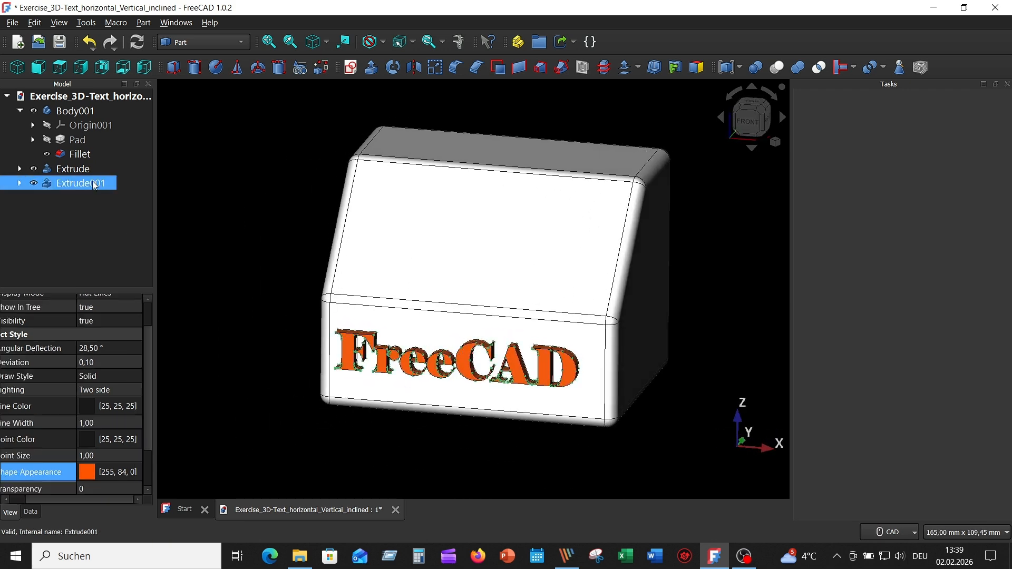
pyautogui.press('Delete')
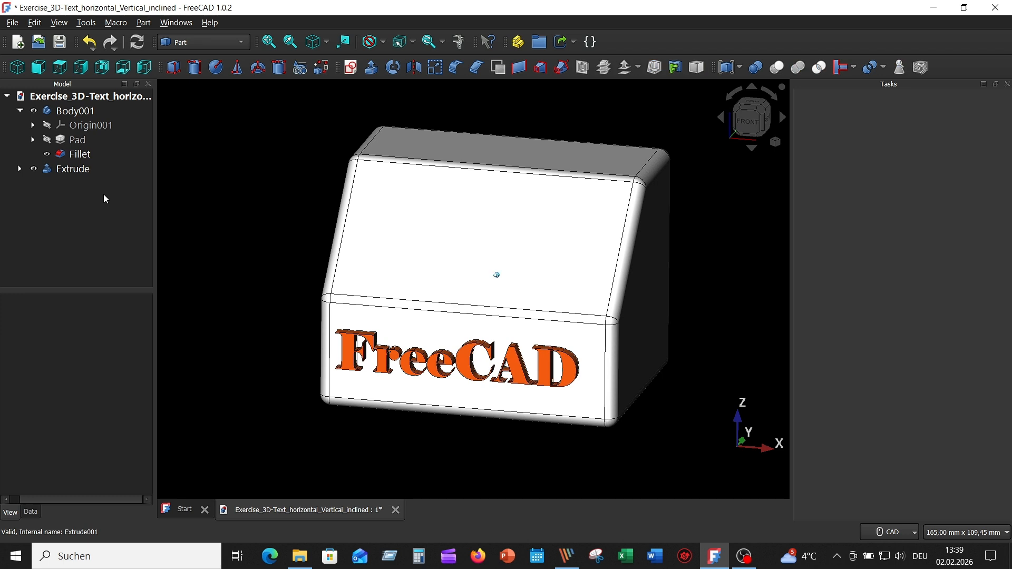
# Set the display mode of the extruded front-face text to Shaded
pyautogui.click(78, 170)
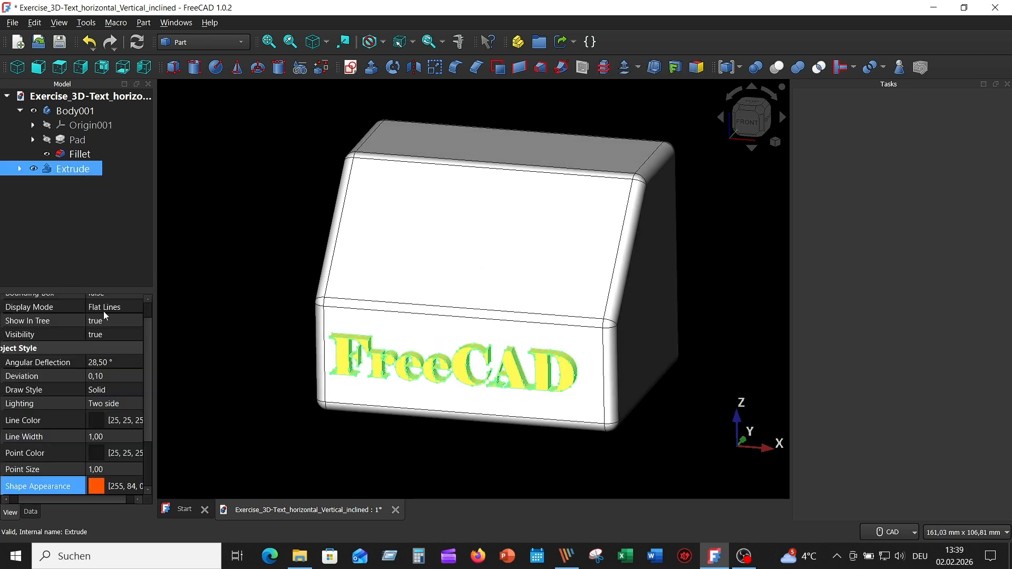
pyautogui.scroll(-1, 140, 352)
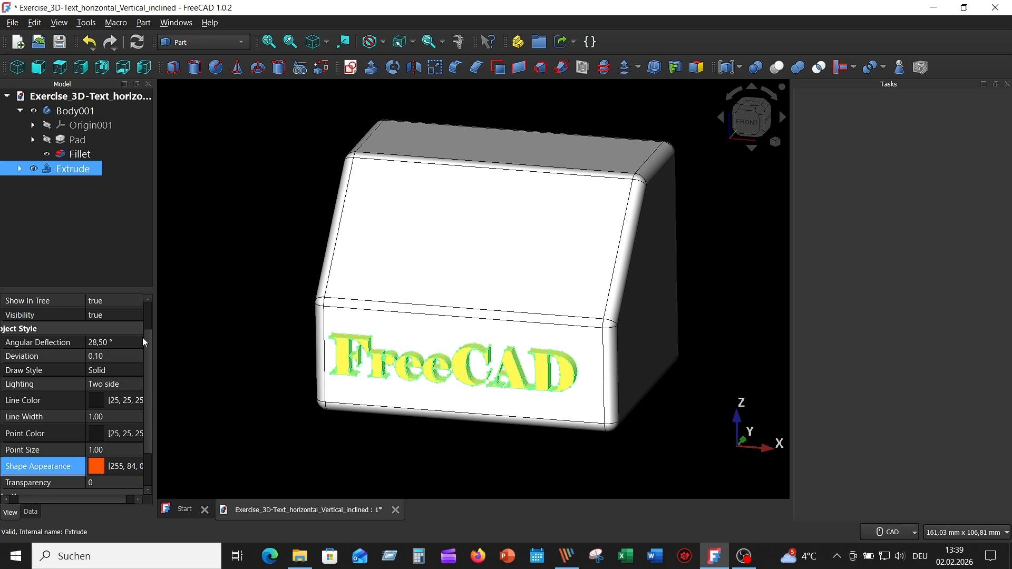
pyautogui.scroll(2, 144, 342)
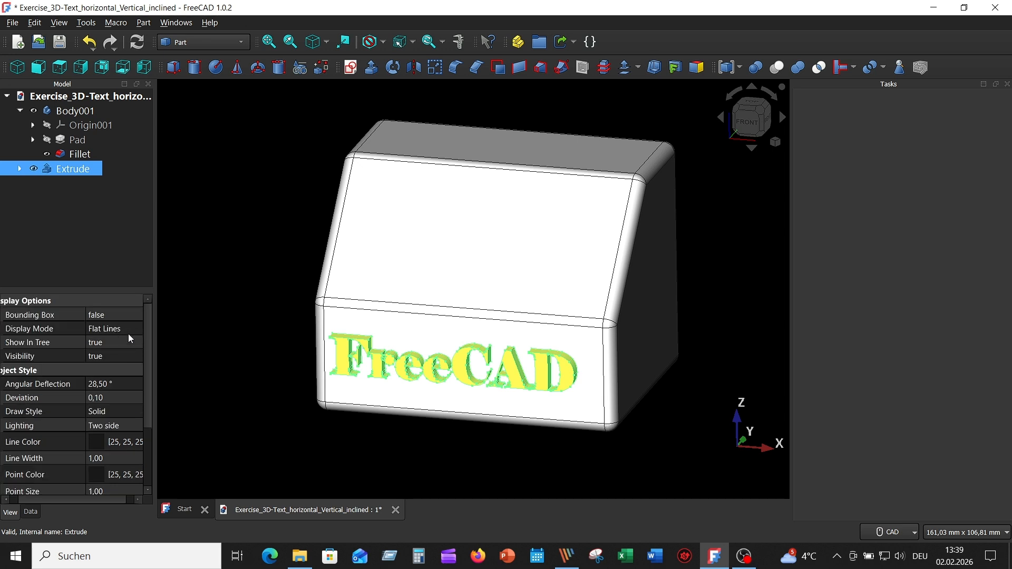
pyautogui.click(128, 330)
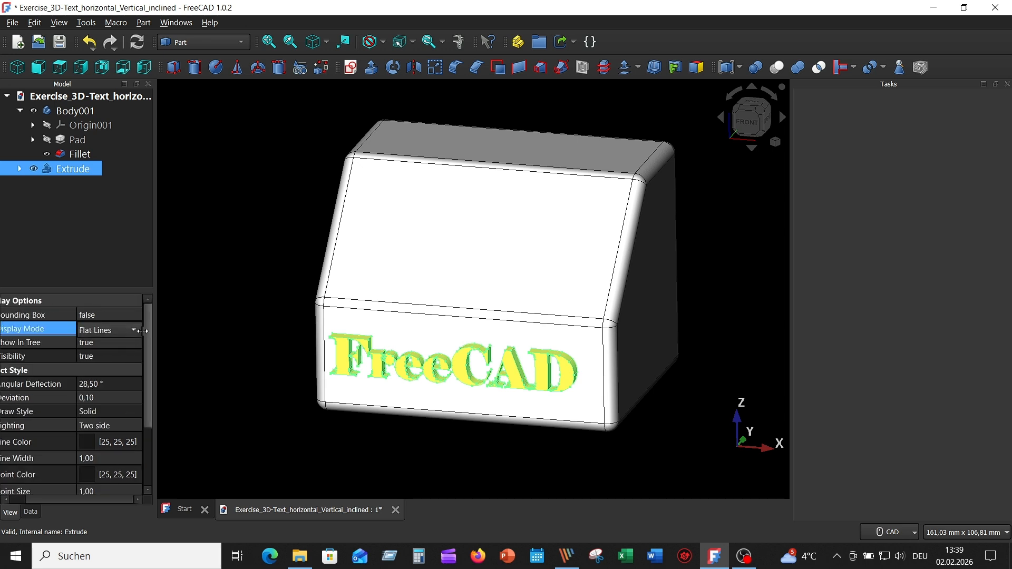
pyautogui.click(135, 330)
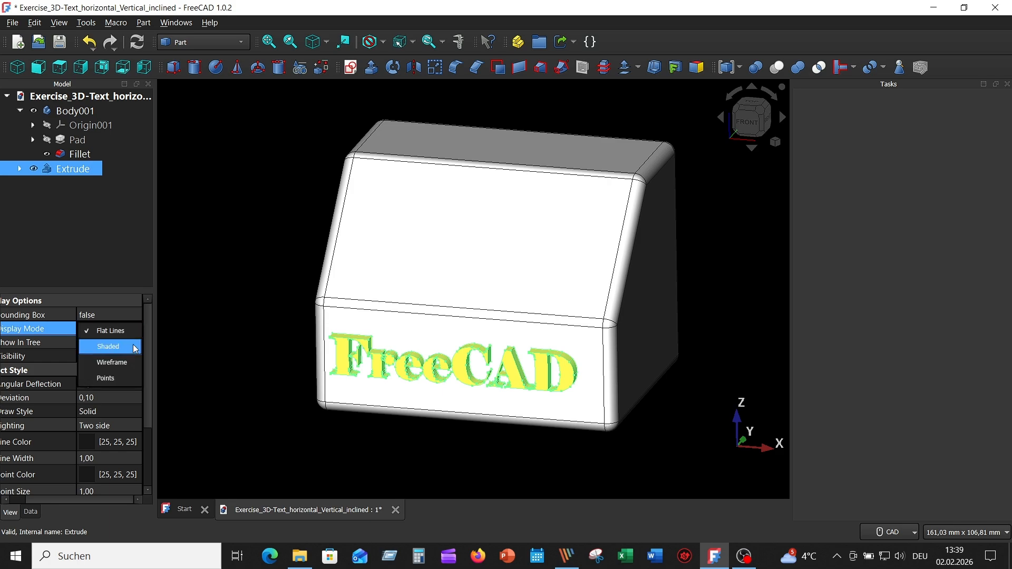
pyautogui.click(135, 347)
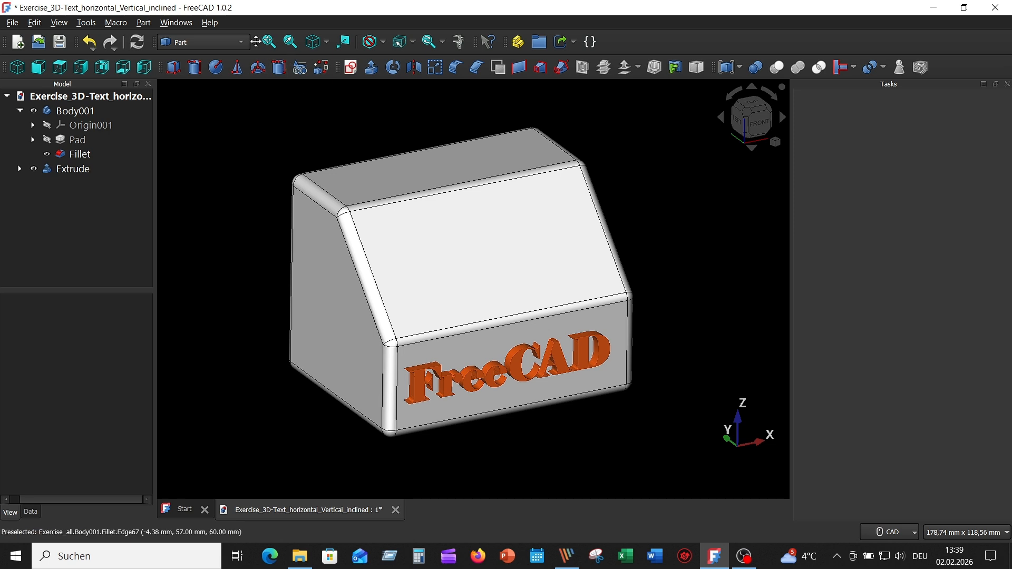
# Switch to the Draft workbench and set the working plane to the block's inclined face
pyautogui.click(240, 46)
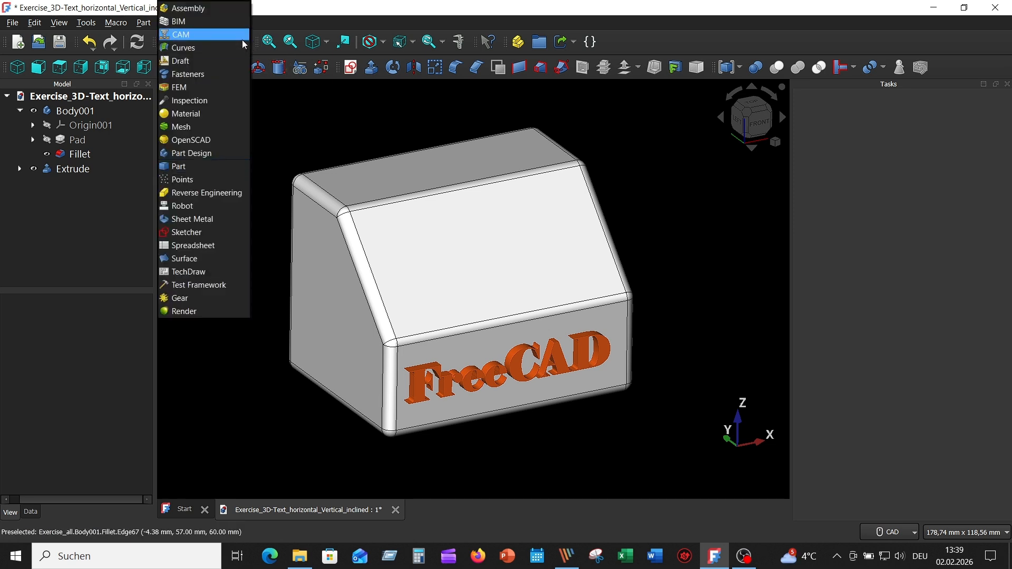
pyautogui.click(216, 62)
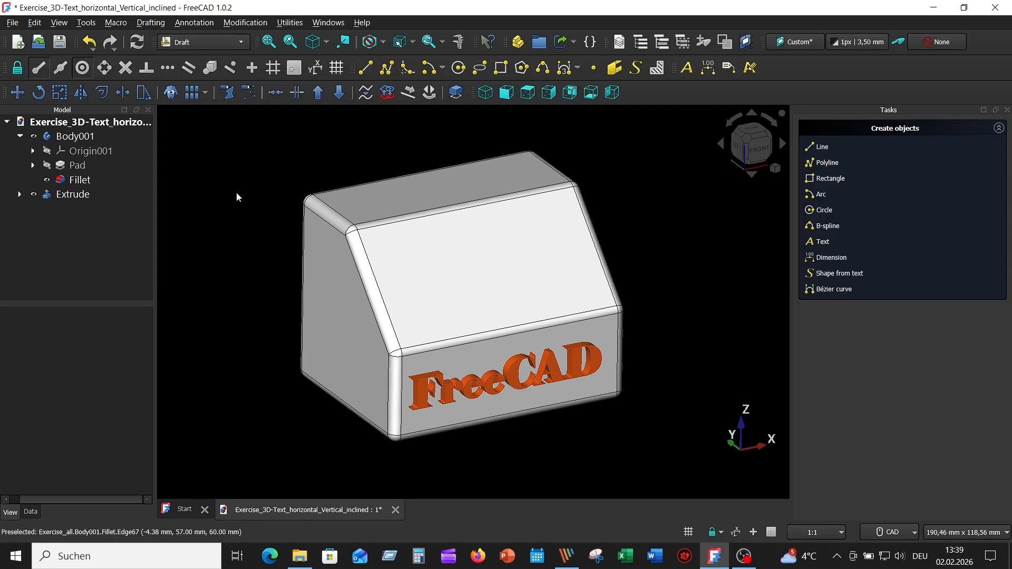
pyautogui.click(459, 270)
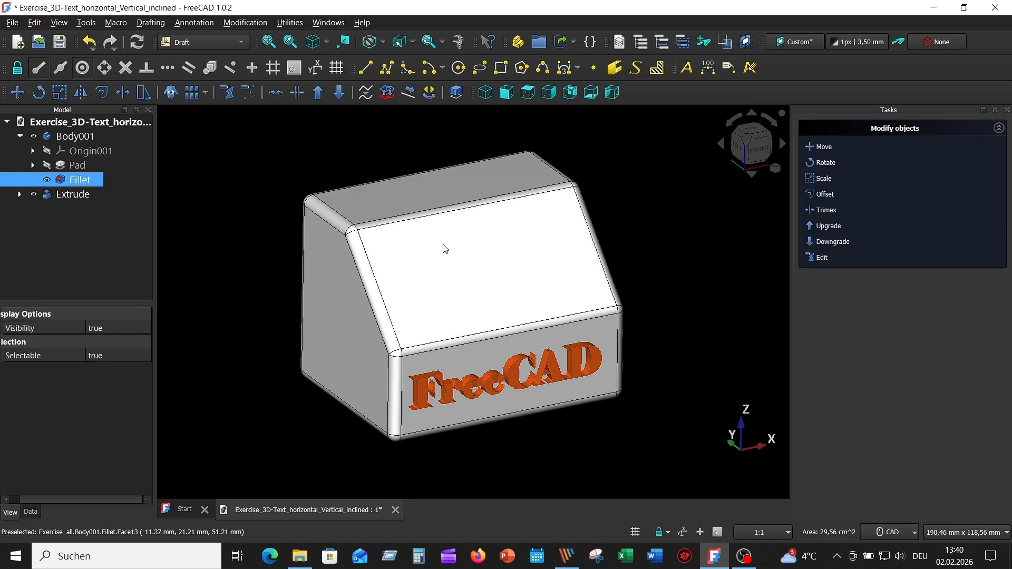
pyautogui.click(298, 24)
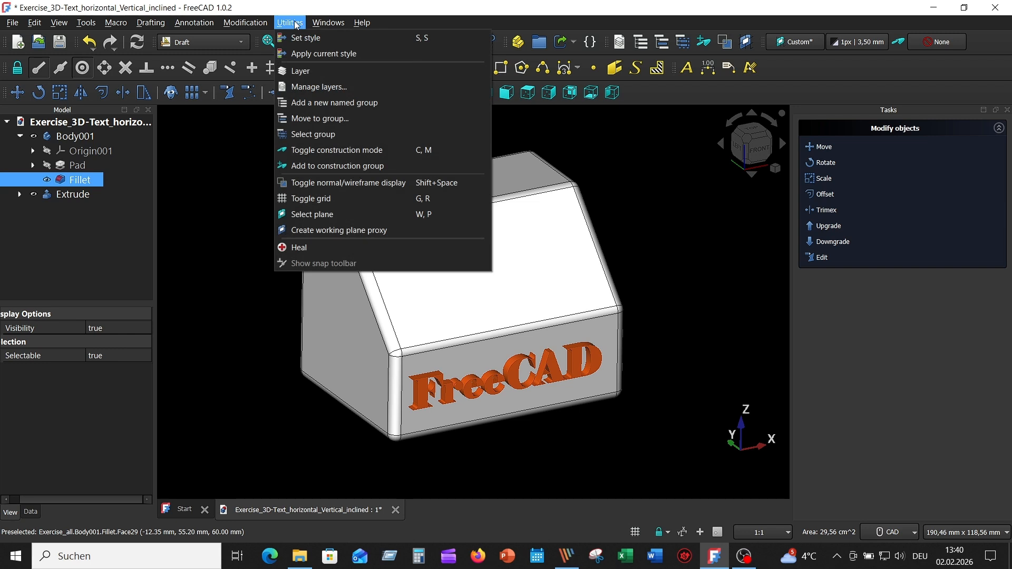
pyautogui.click(365, 215)
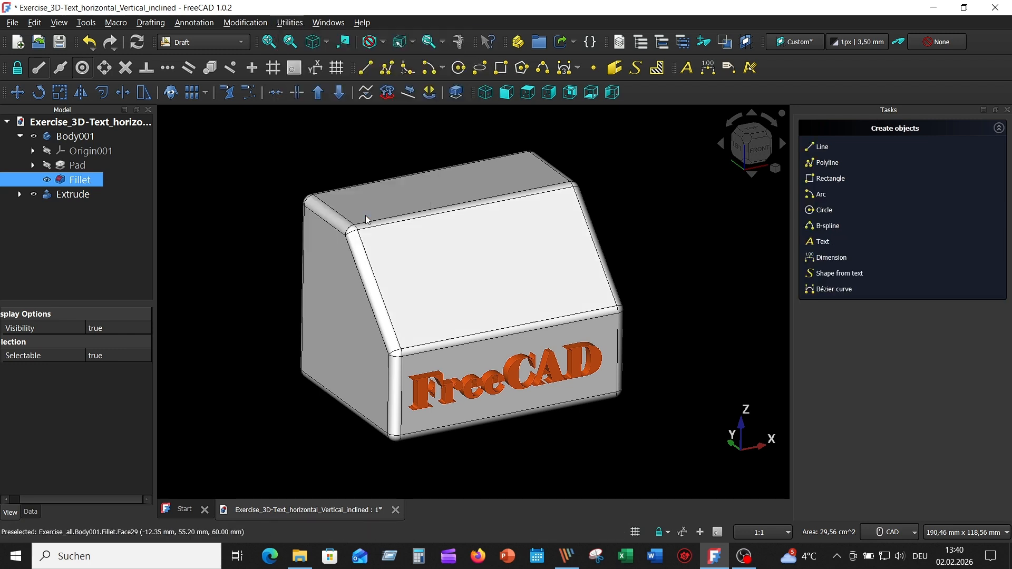
# Check the inclined working plane by briefly displaying its grid, and align the view squarely to the inclined face
pyautogui.click(337, 68)
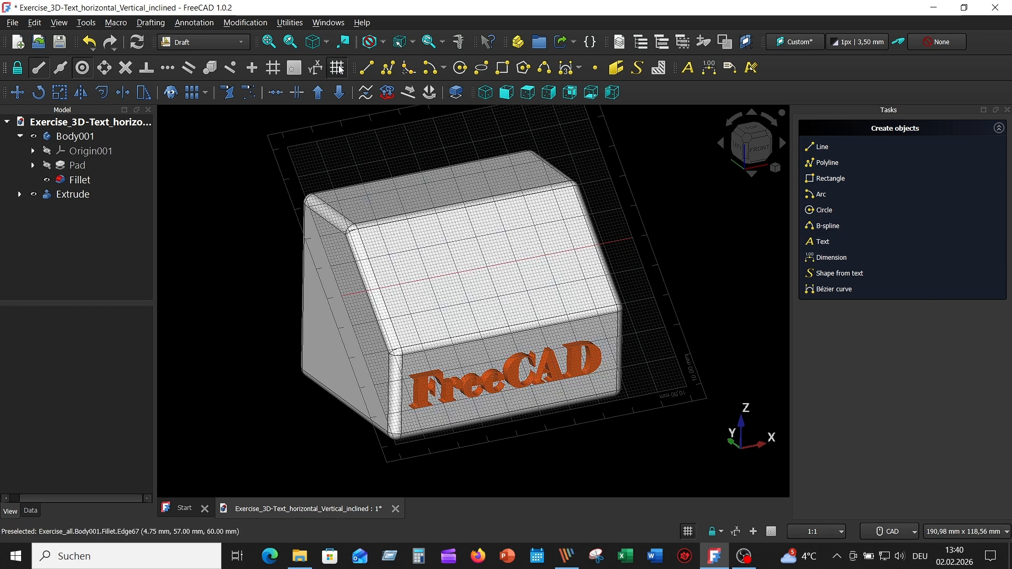
pyautogui.click(338, 68)
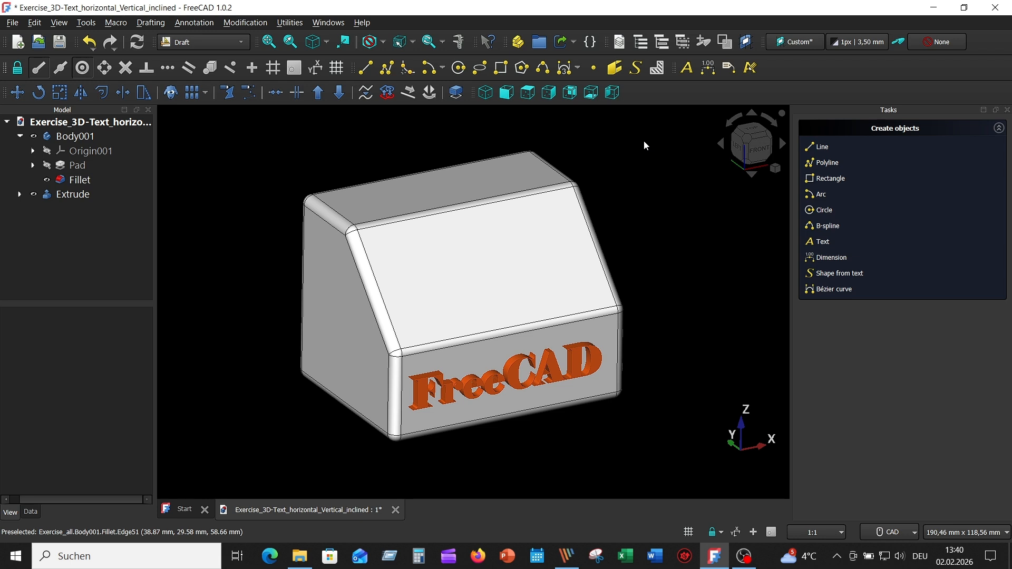
pyautogui.click(476, 273)
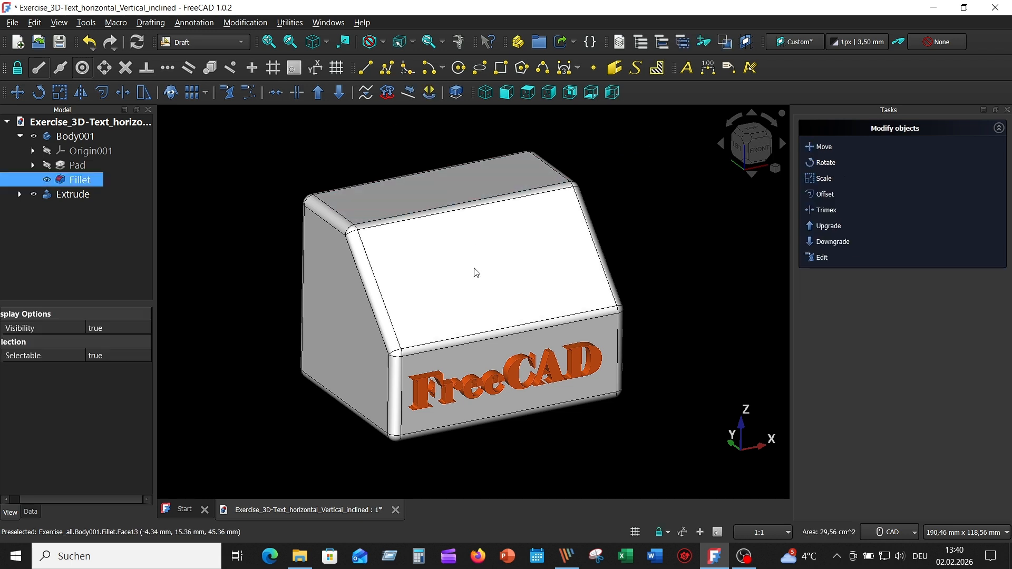
pyautogui.click(344, 44)
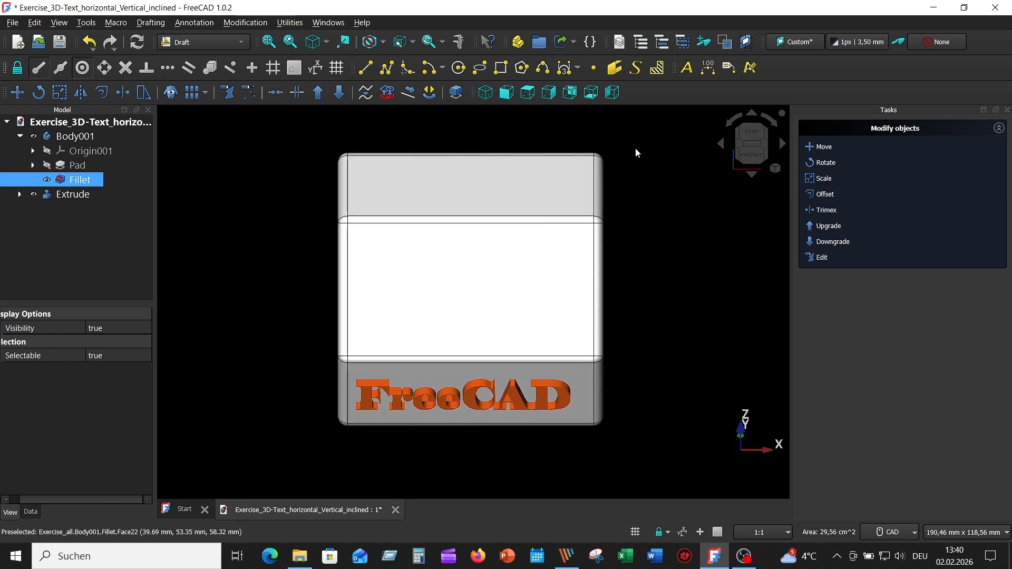
# Create a 10 mm high ShapeString reading "CAD - CAM" on the inclined face, using the font file ELEPHNT.TTF
pyautogui.click(637, 68)
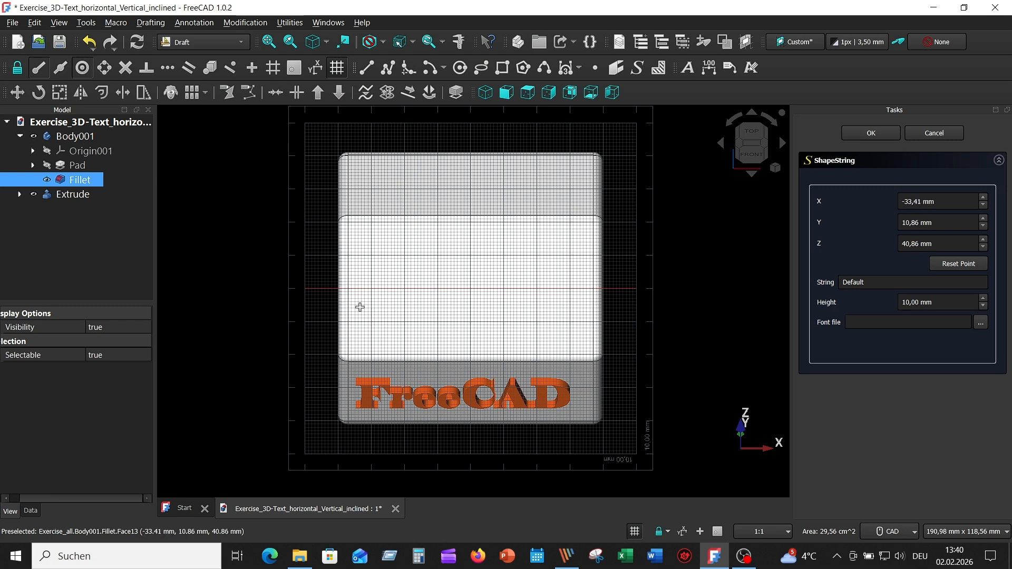
pyautogui.click(360, 306)
pyautogui.write('CAD - CAM')
pyautogui.click(981, 323)
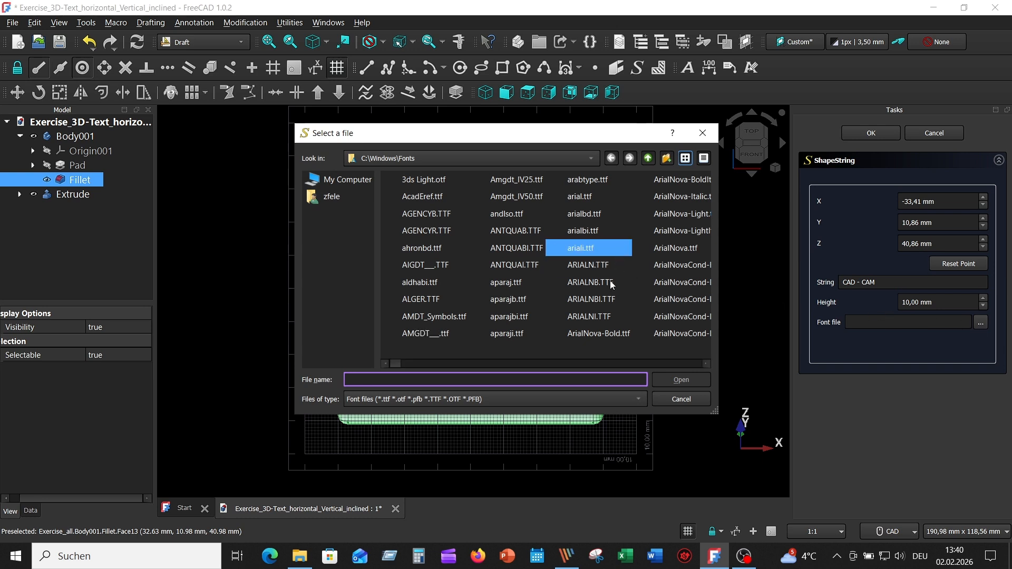
pyautogui.click(519, 250)
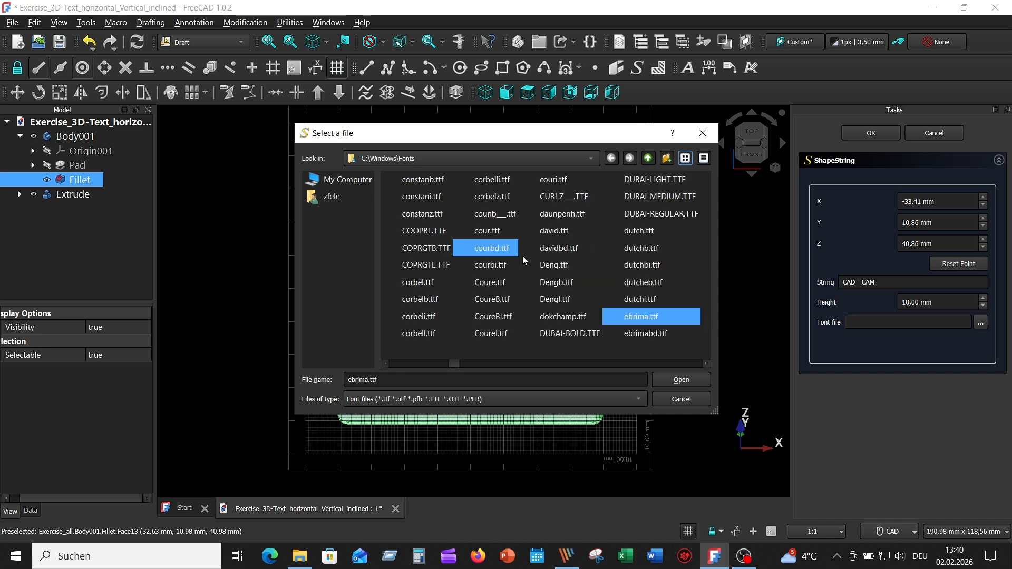
pyautogui.press('e')
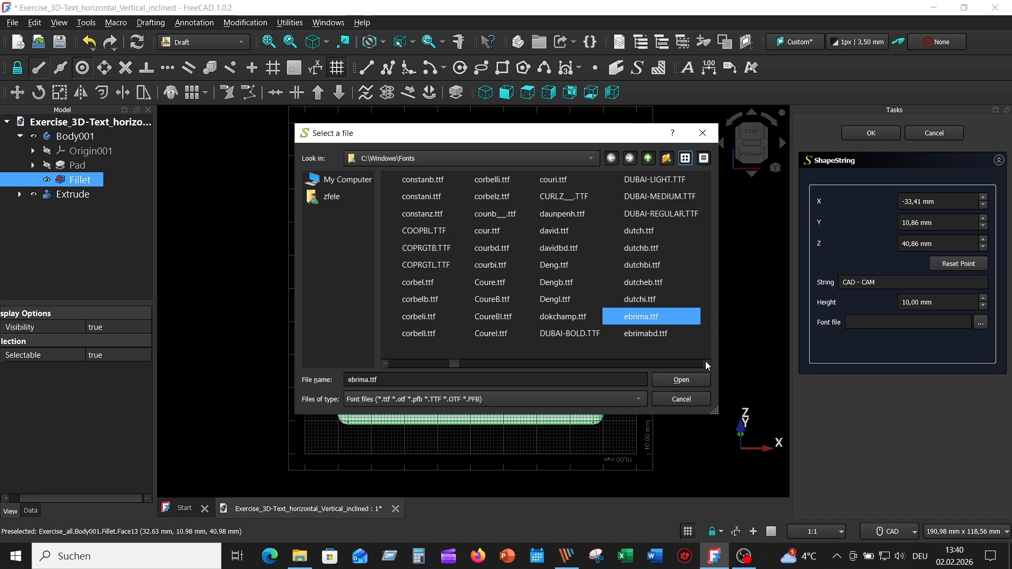
pyautogui.click(706, 364)
pyautogui.click(677, 179)
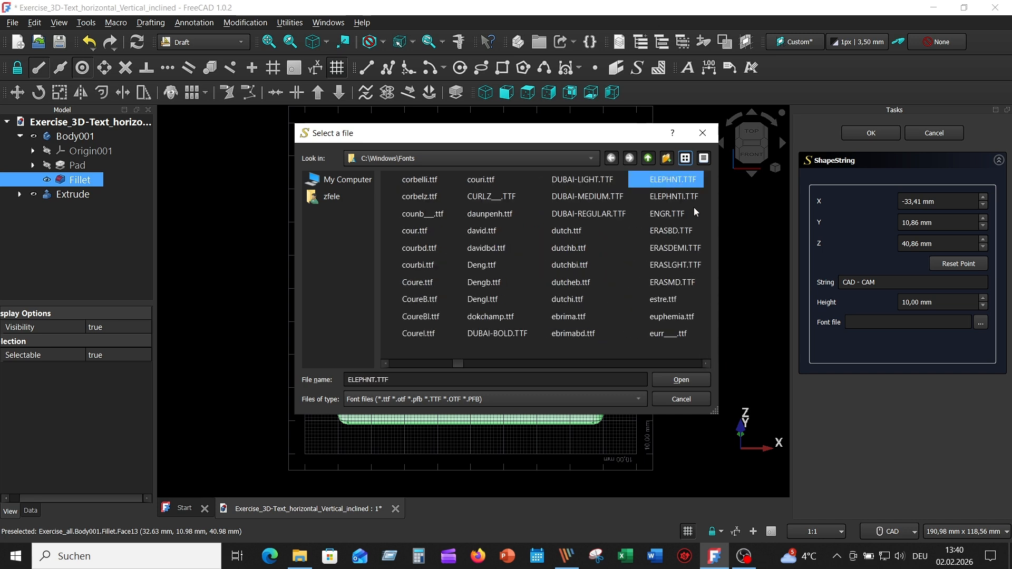
pyautogui.click(682, 382)
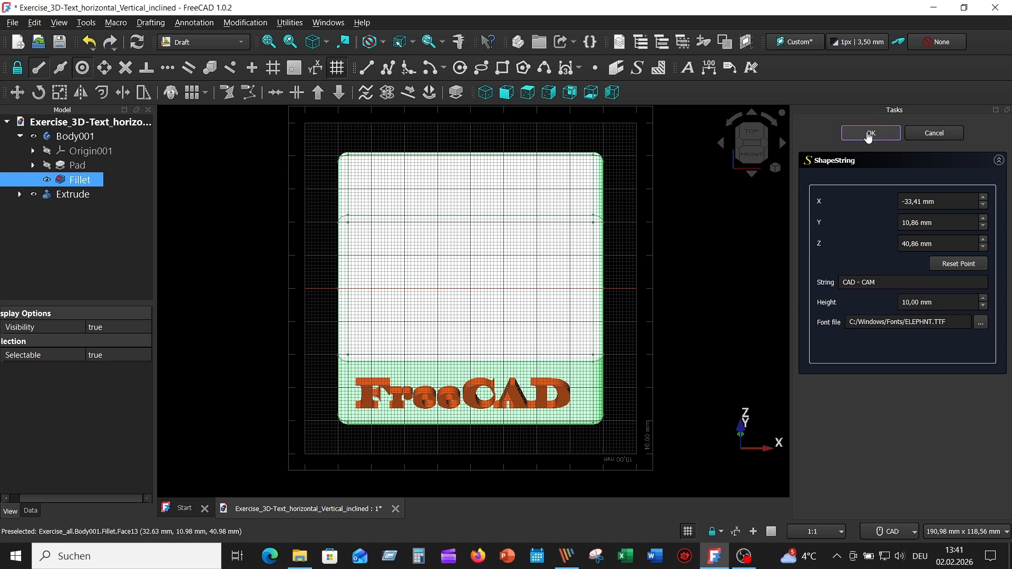
pyautogui.click(870, 135)
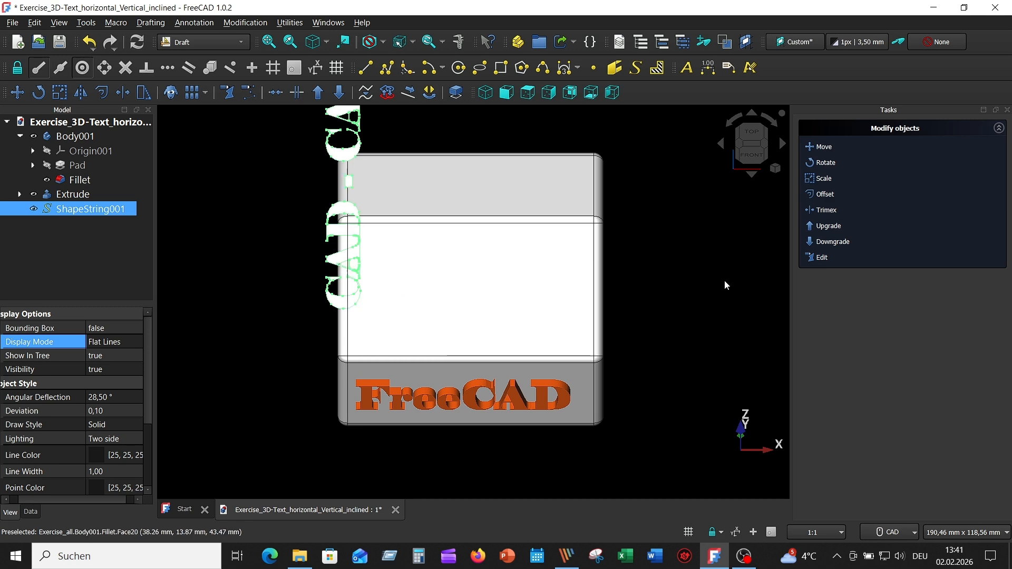
# Rotate the "CAD - CAM" text by about 270° around its starting corner so it runs horizontally across the inclined face
pyautogui.click(826, 163)
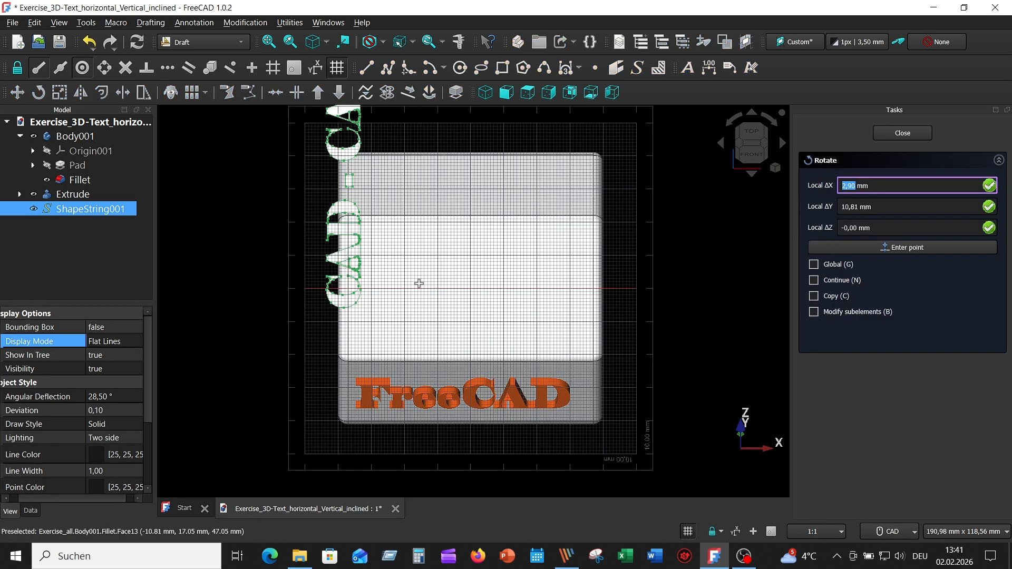
pyautogui.click(362, 299)
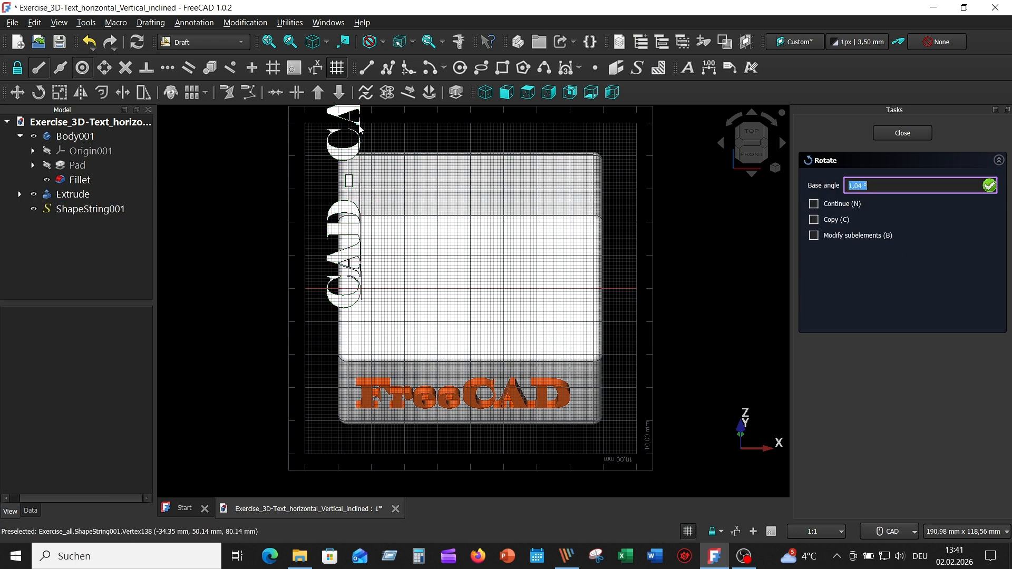
pyautogui.click(361, 127)
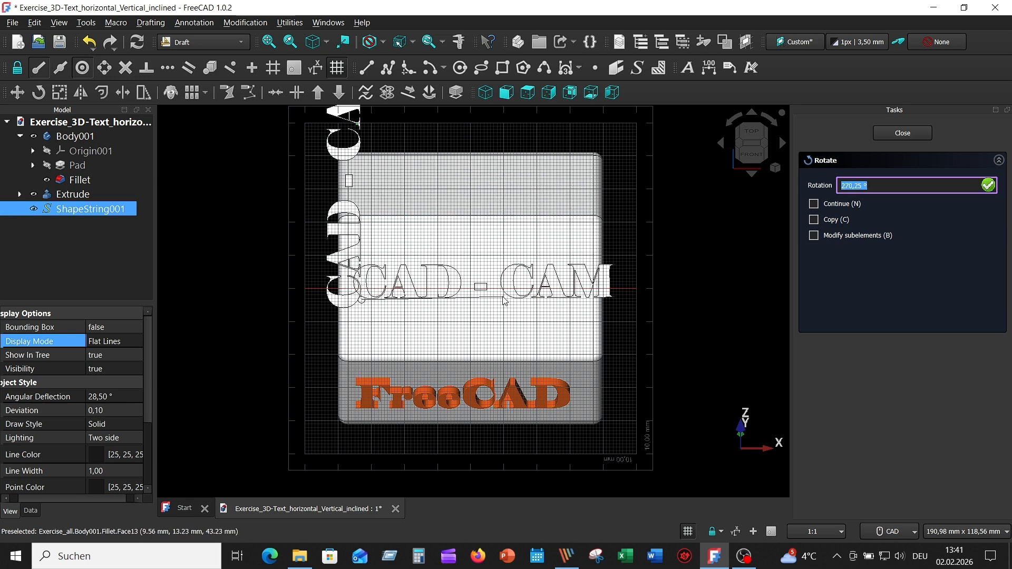
pyautogui.click(505, 301)
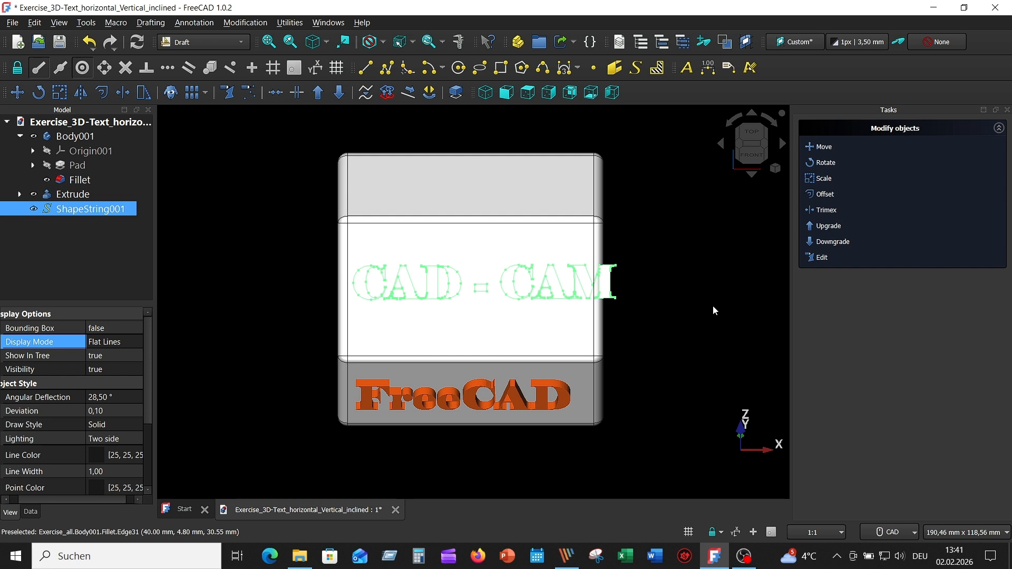
# Set the height of the "CAD - CAM" text to 8 mm
pyautogui.doubleClick(128, 213)
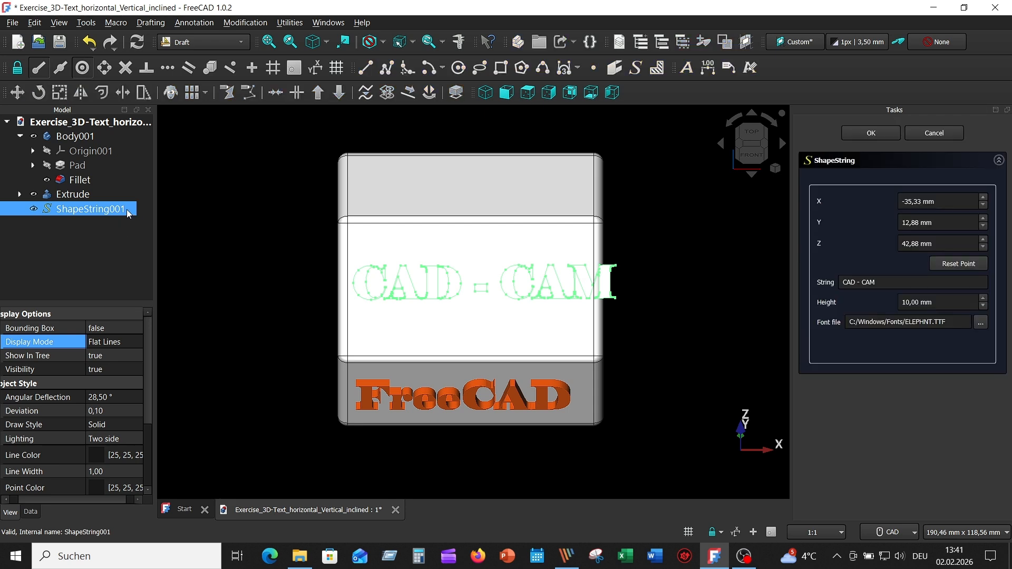
pyautogui.click(983, 306)
pyautogui.click(983, 306)
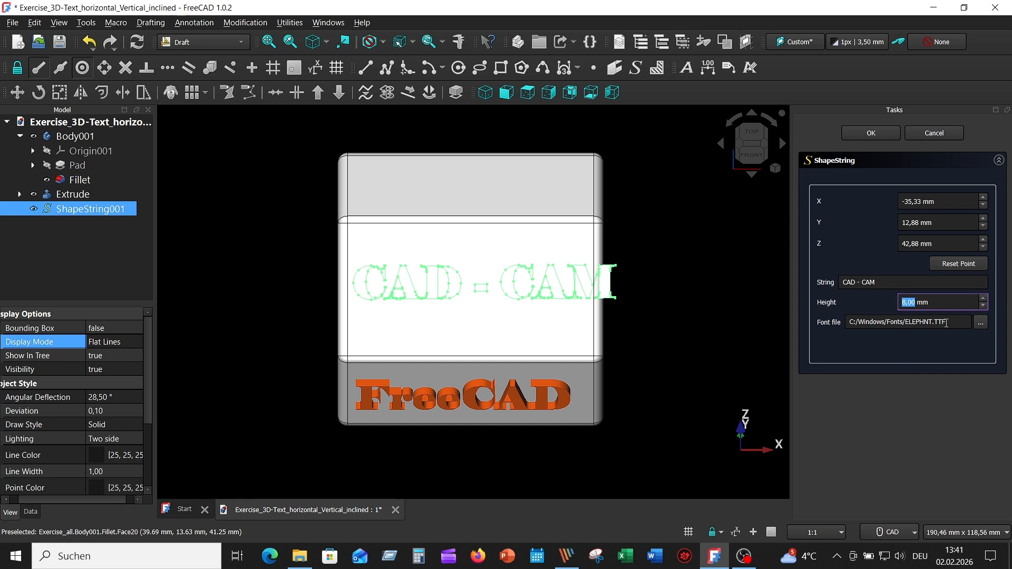
pyautogui.click(960, 299)
pyautogui.click(871, 133)
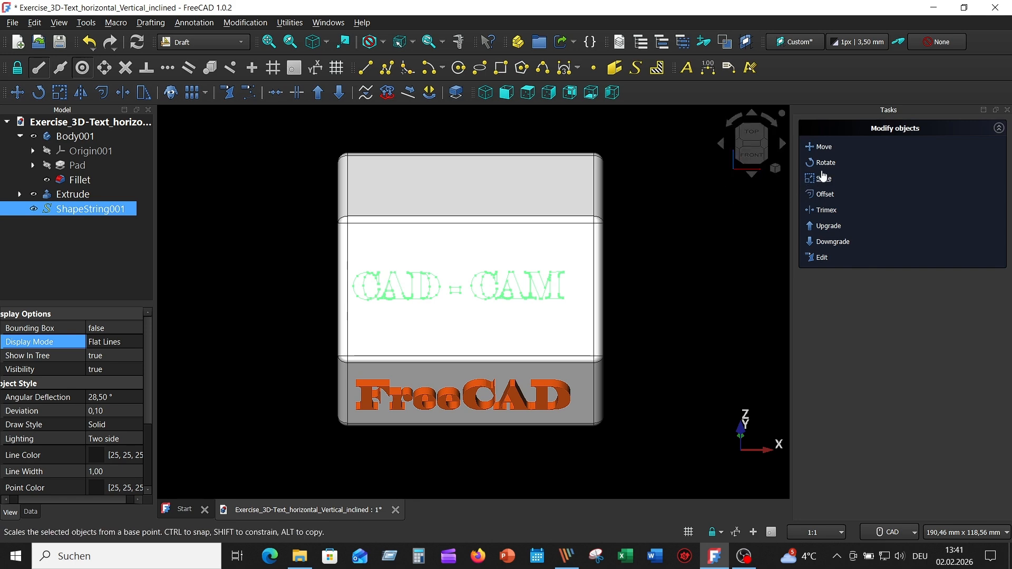
# Move the "CAD - CAM" text about 4.6 mm horizontally along the inclined face towards its middle
pyautogui.click(823, 148)
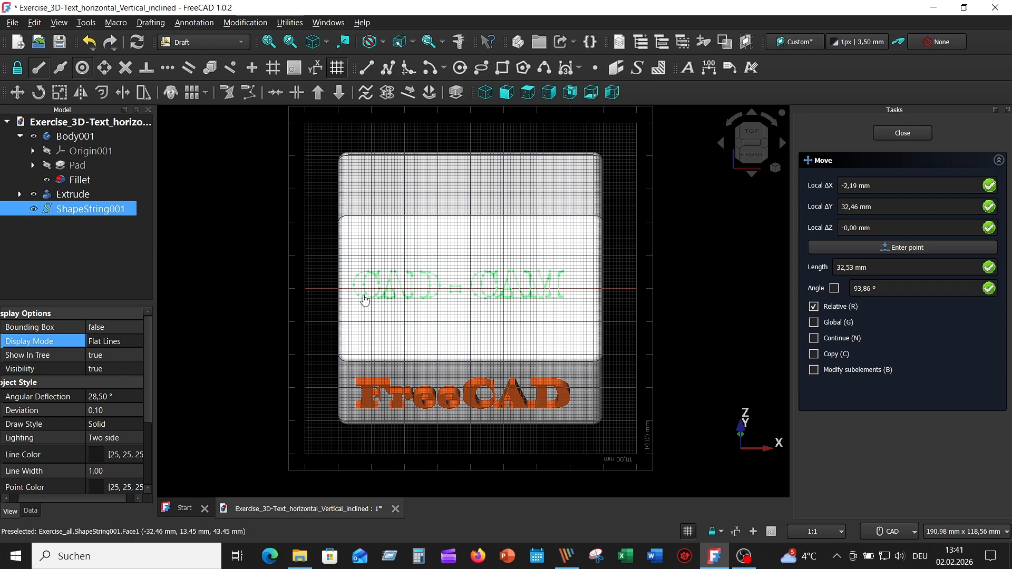
pyautogui.click(365, 295)
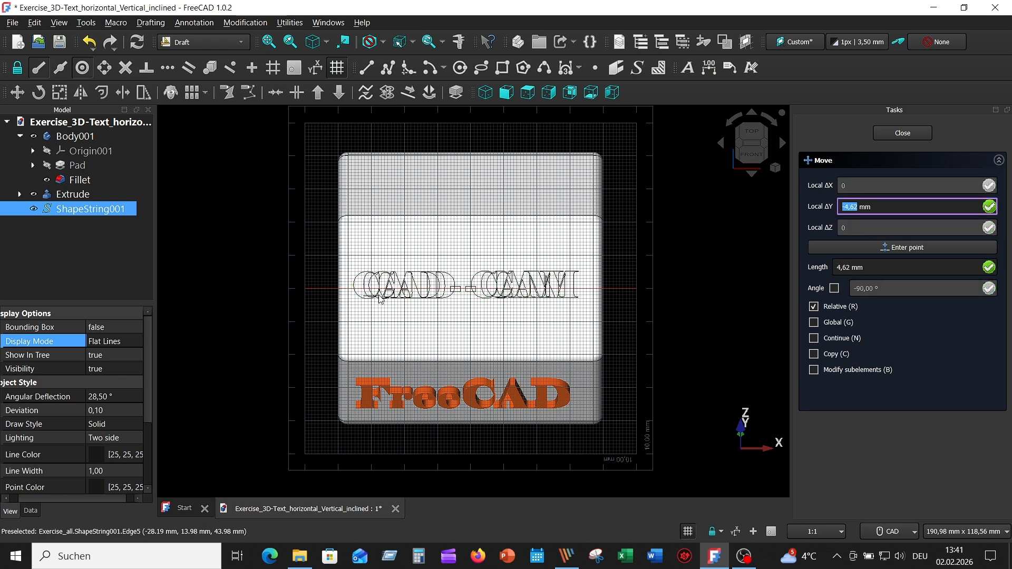
pyautogui.press('Return')
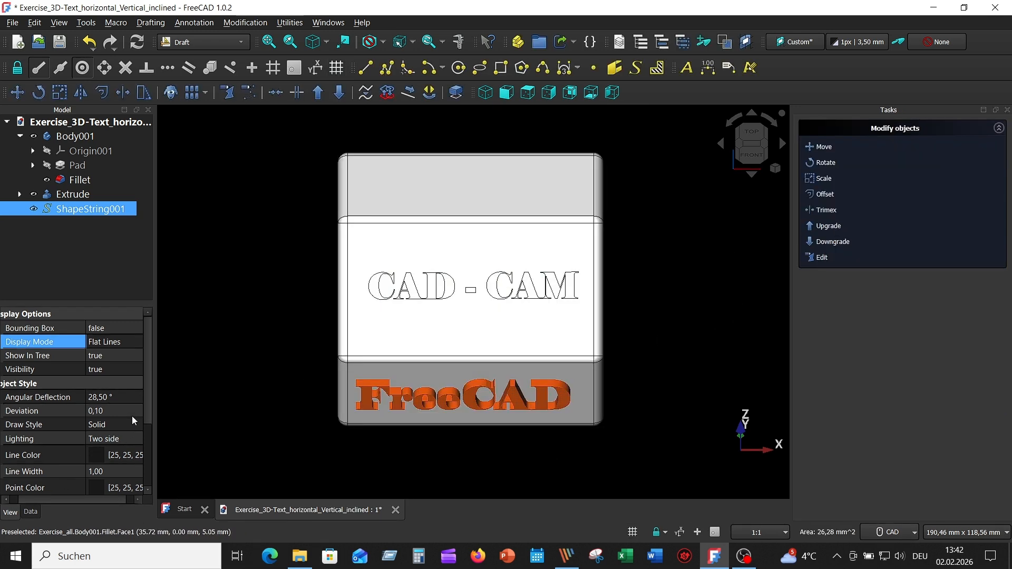
# Set the shape appearance of the "CAD - CAM" text to blue, #5555ff
pyautogui.scroll(-2, 129, 420)
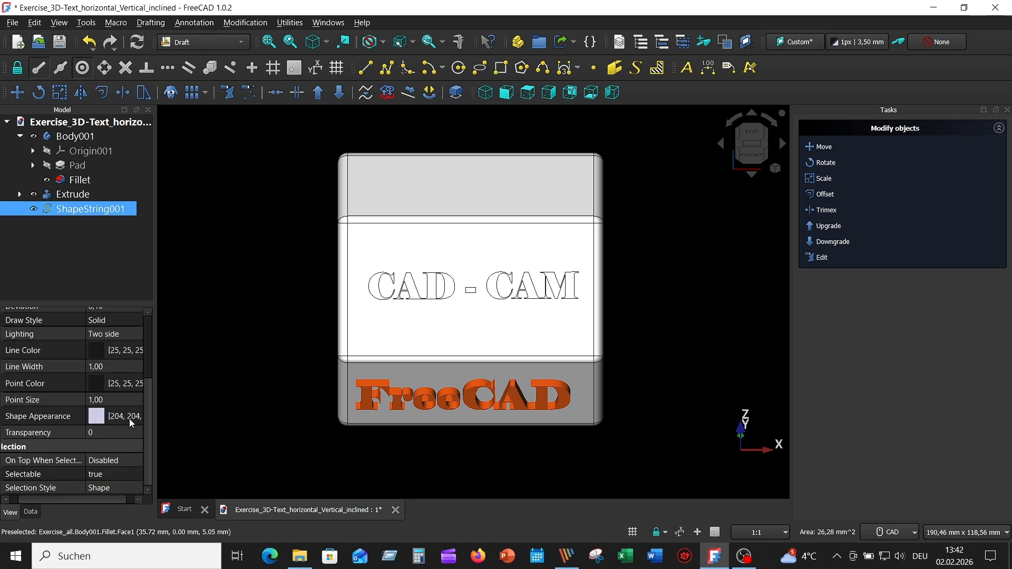
pyautogui.click(98, 419)
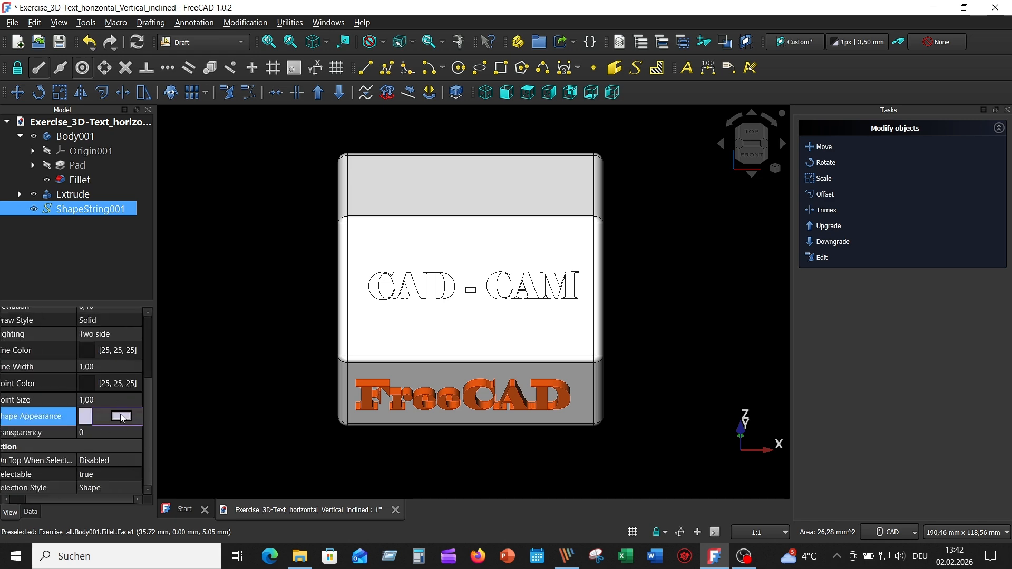
pyautogui.click(121, 417)
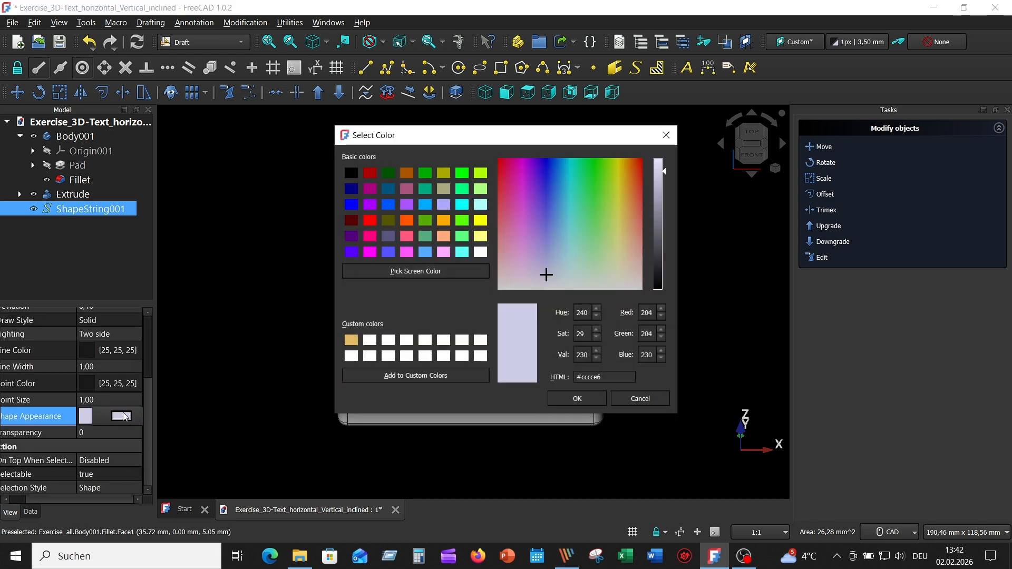
pyautogui.click(388, 252)
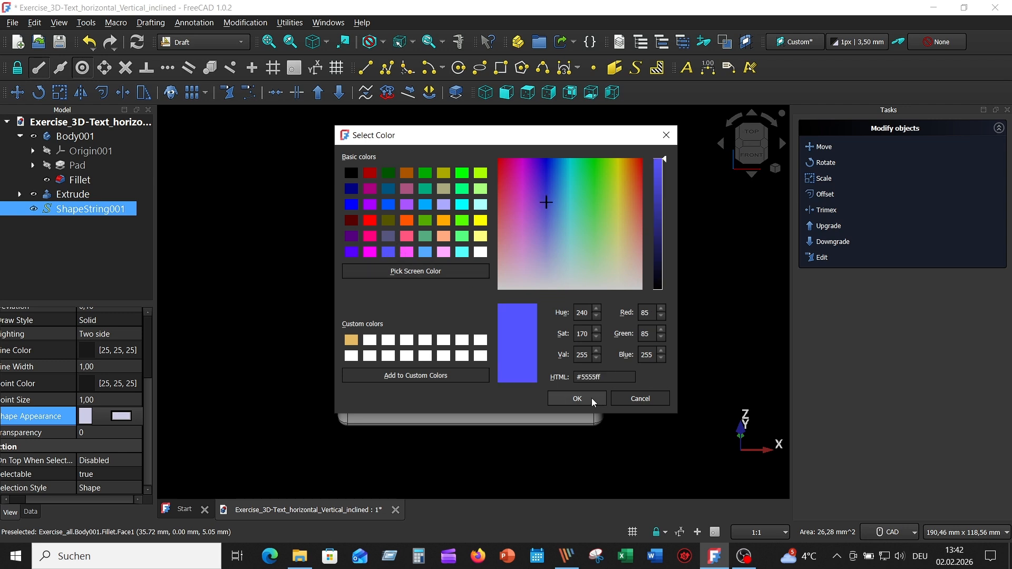
pyautogui.click(577, 398)
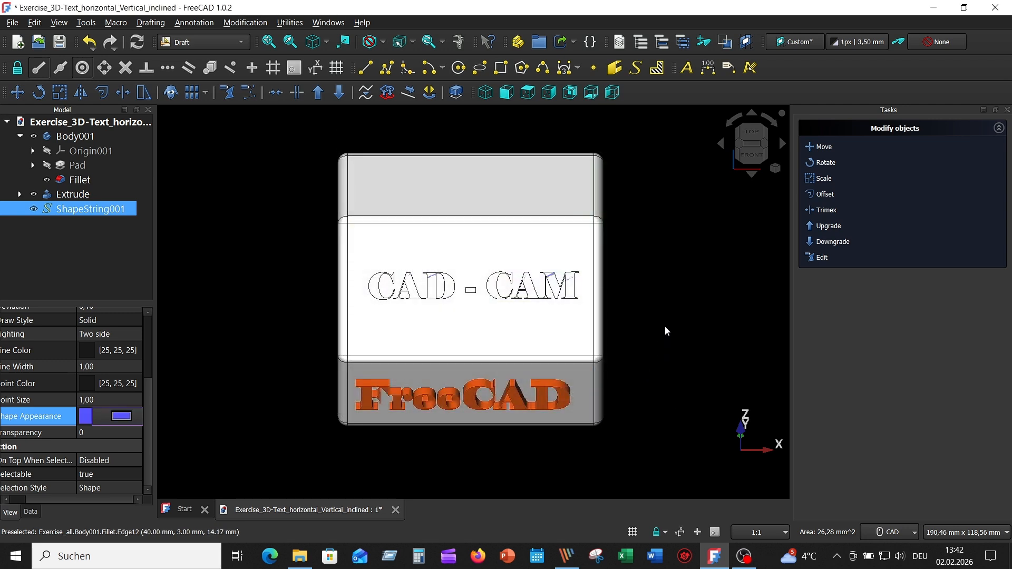
# Switch to the Part workbench and extrude the "CAD - CAM" text 3 mm along its normal
pyautogui.moveTo(679, 261); pyautogui.dragTo(687, 231, button='middle')
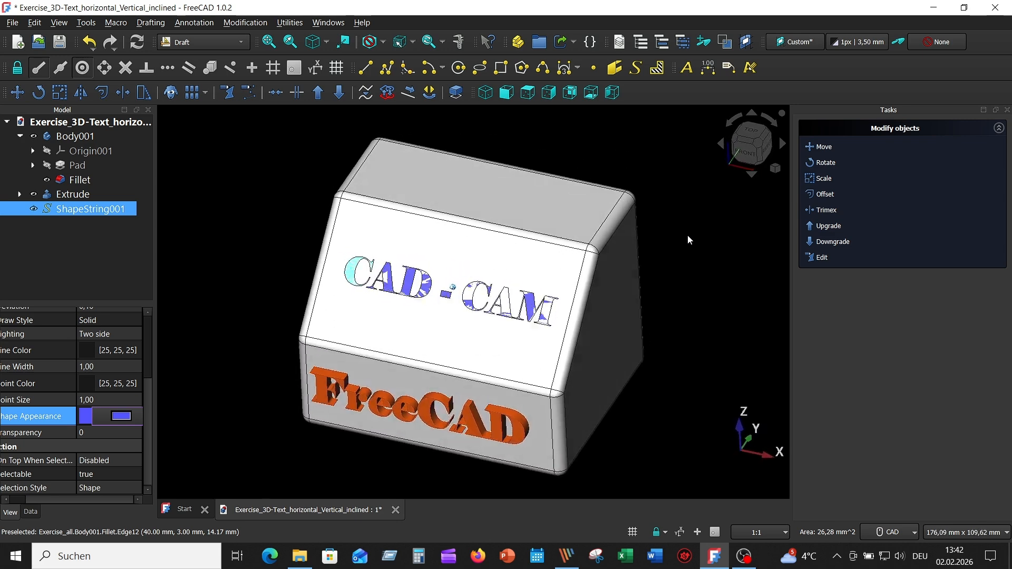
pyautogui.click(245, 43)
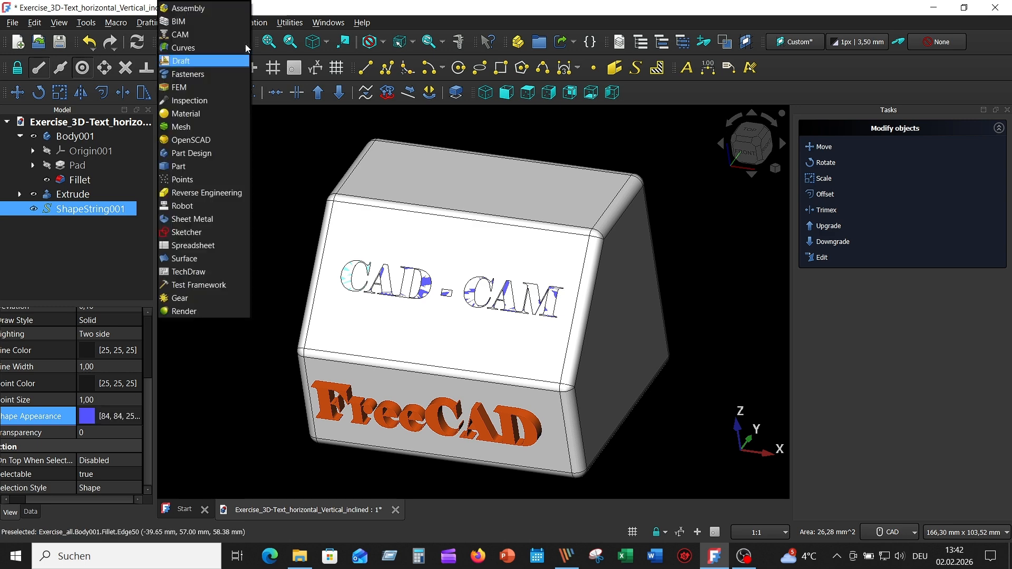
pyautogui.click(216, 166)
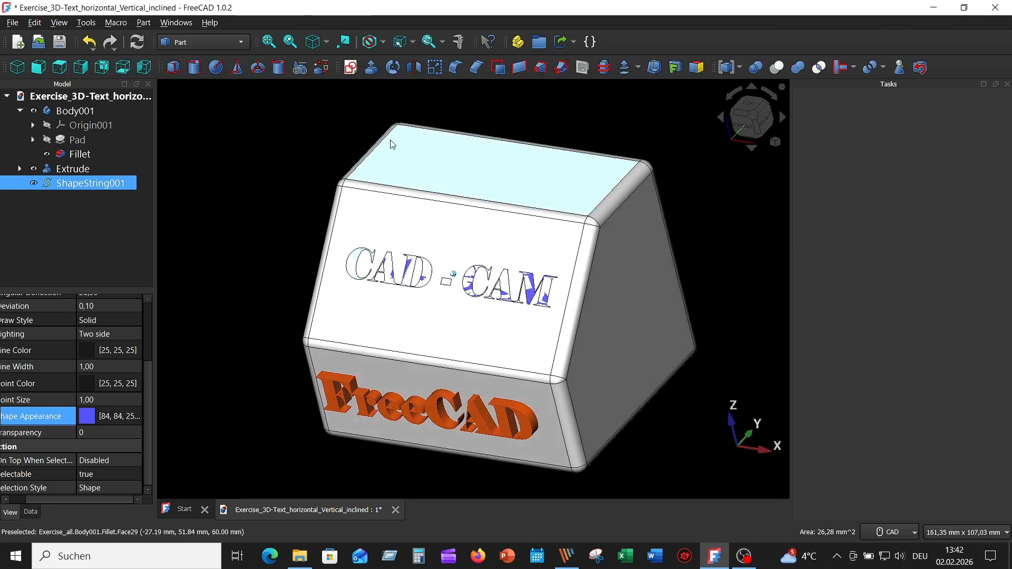
pyautogui.moveTo(390, 140); pyautogui.dragTo(371, 142, button='middle')
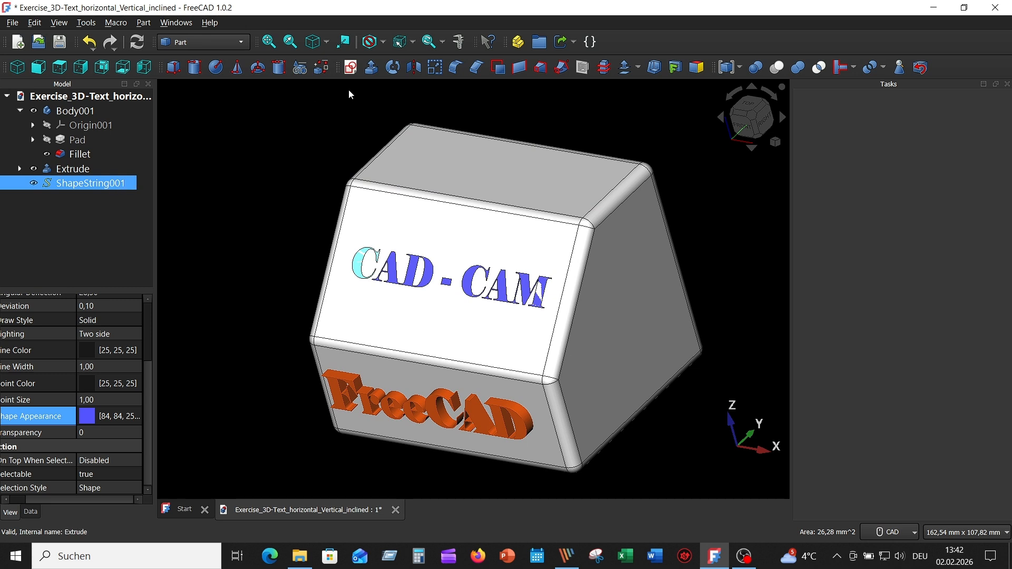
pyautogui.click(371, 67)
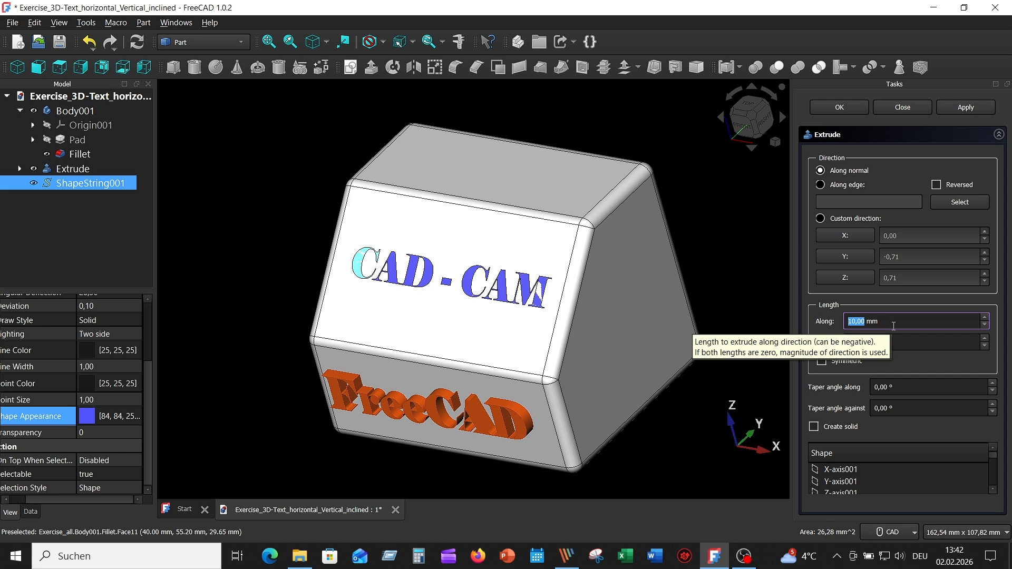
pyautogui.write('3')
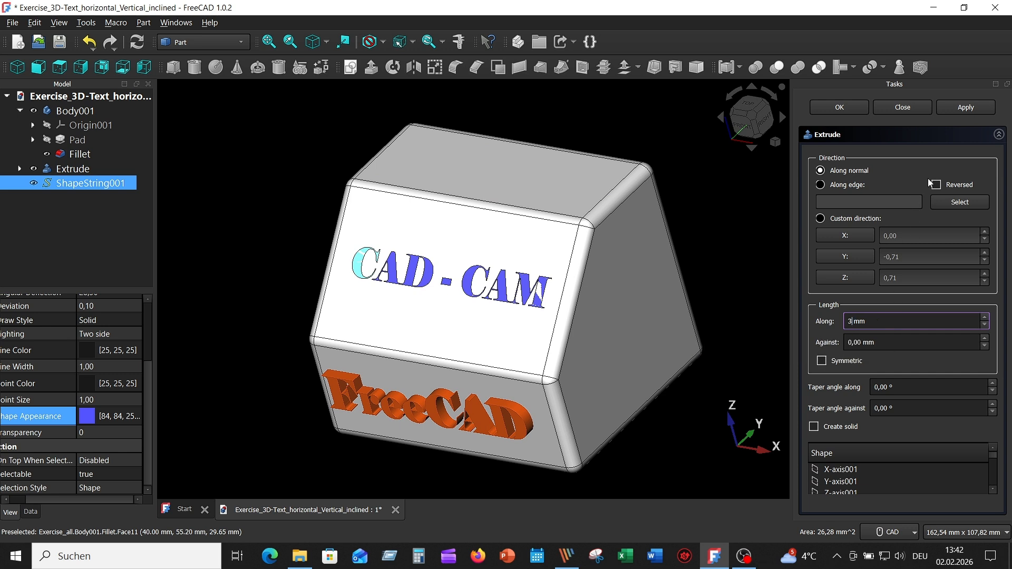
pyautogui.click(970, 109)
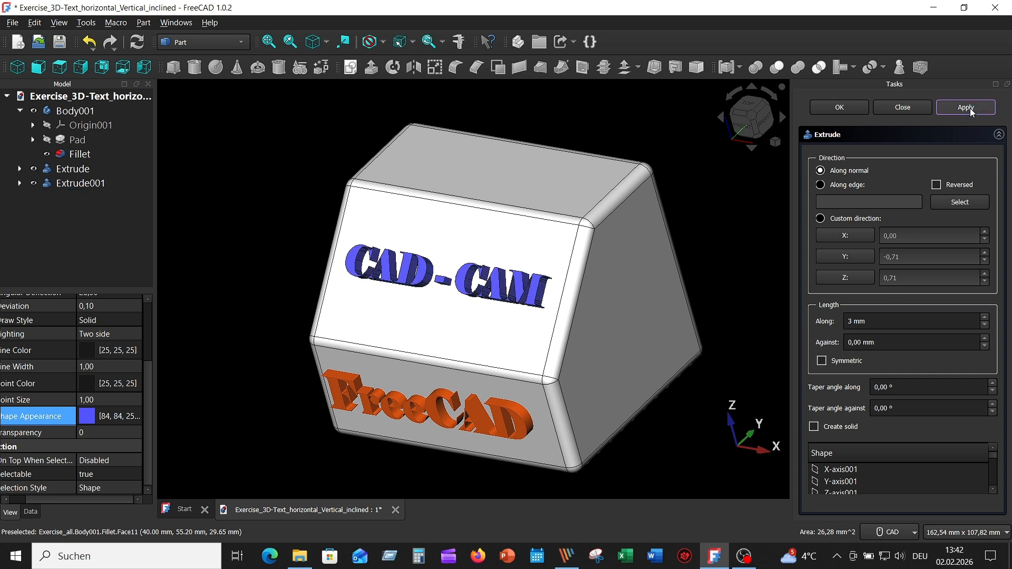
pyautogui.click(841, 108)
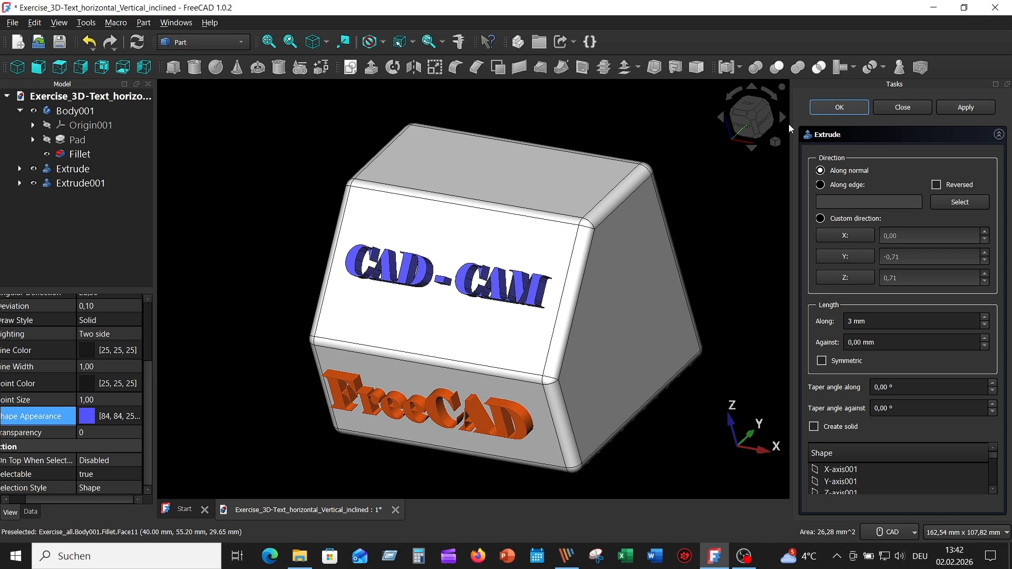
# Delete the duplicate extrusion Extrude002 of the "CAD - CAM" text, keeping Extrude001
pyautogui.press('1')
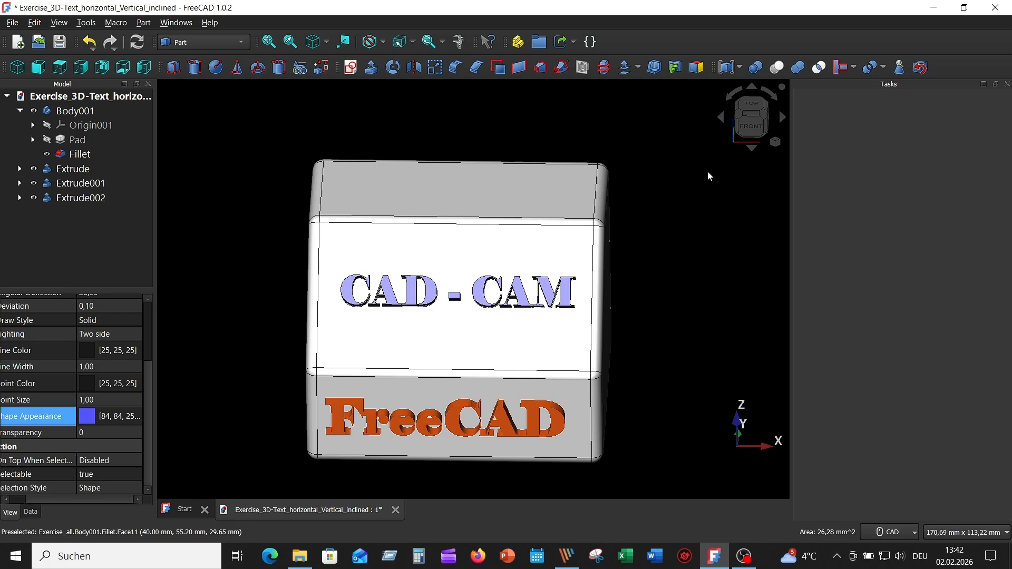
pyautogui.press('0')
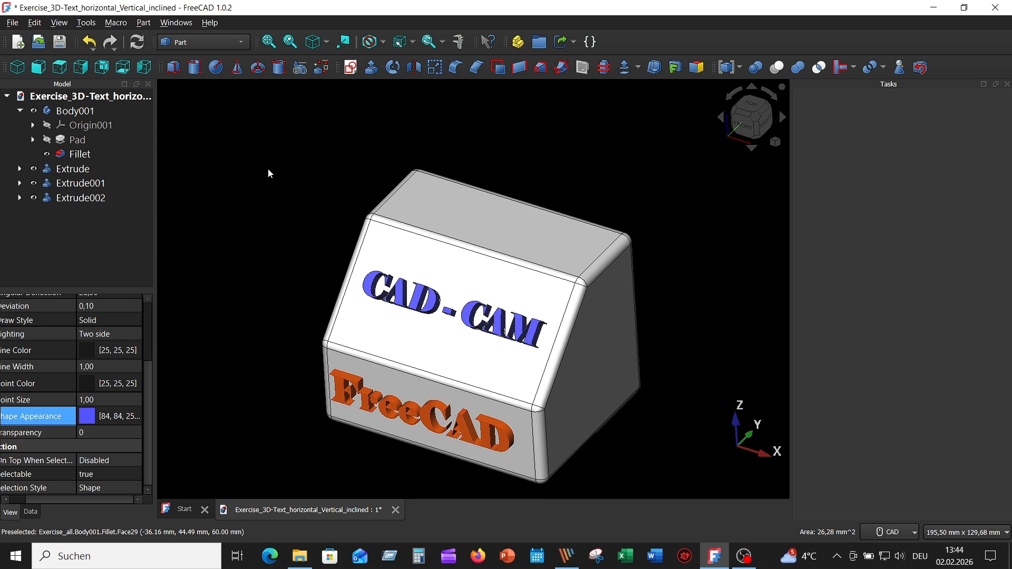
pyautogui.click(98, 201)
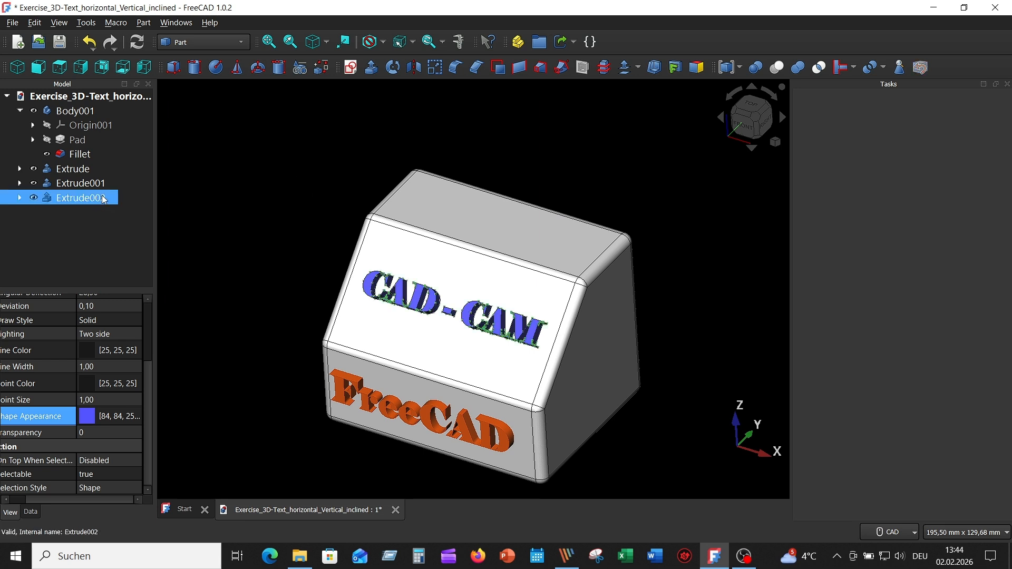
pyautogui.press('Delete')
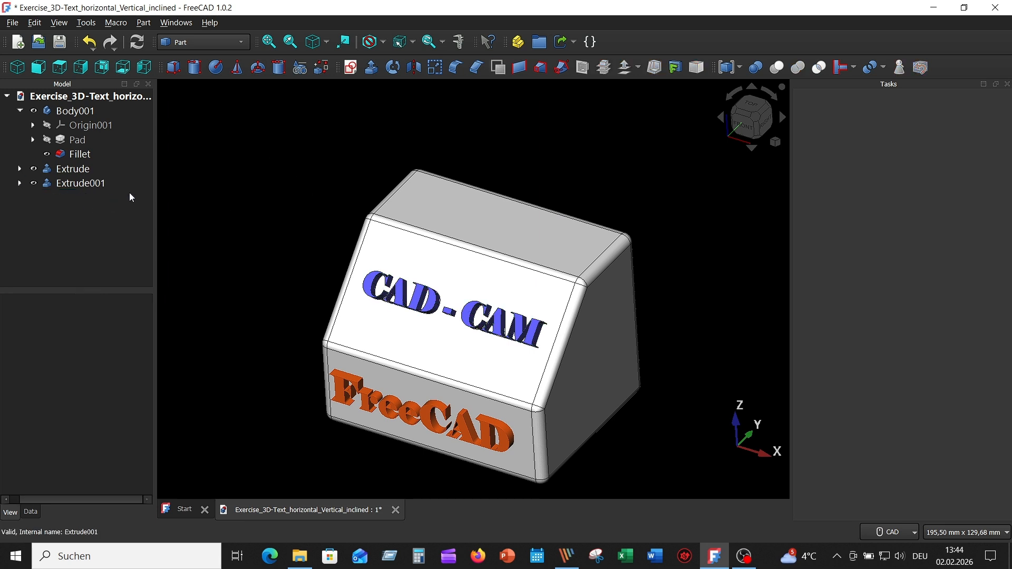
# Switch to the Draft workbench and set the working plane to the block's top face
pyautogui.click(241, 44)
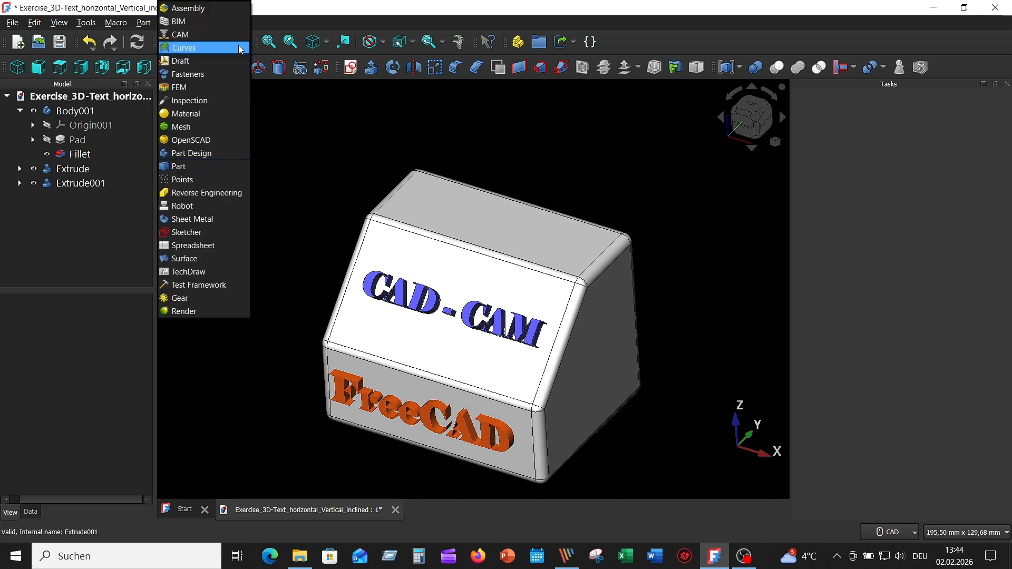
pyautogui.click(219, 62)
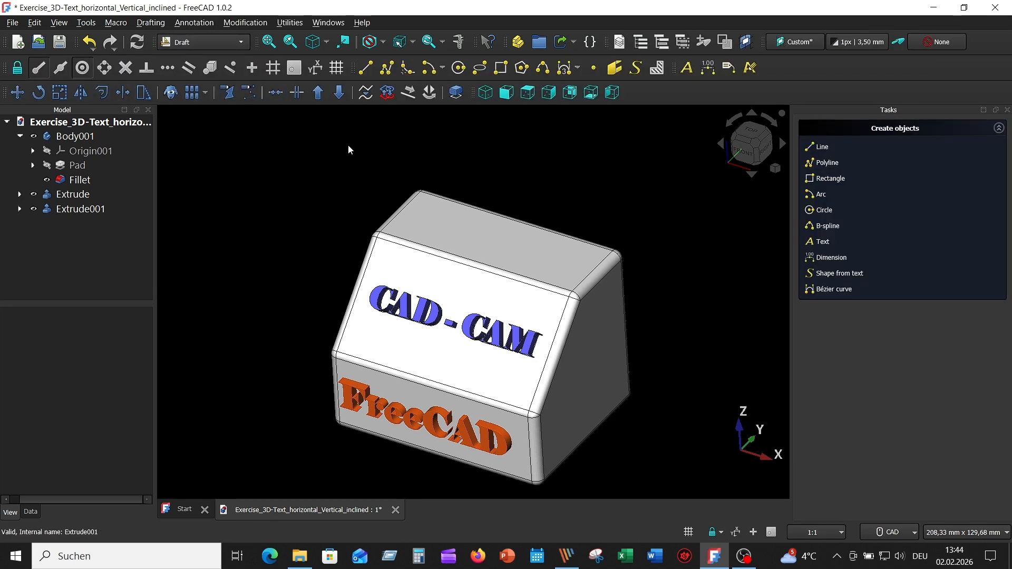
pyautogui.click(478, 239)
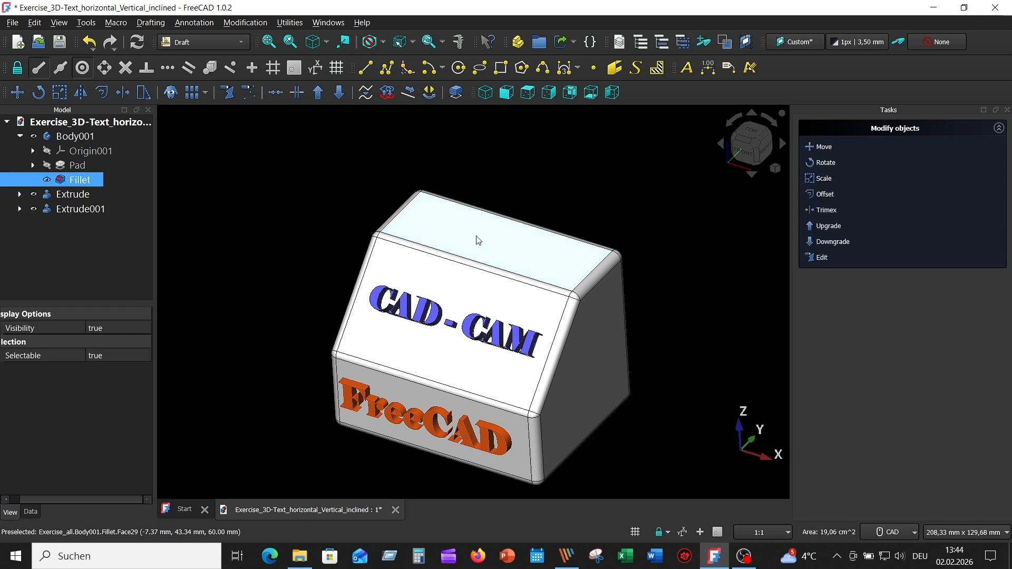
pyautogui.click(294, 23)
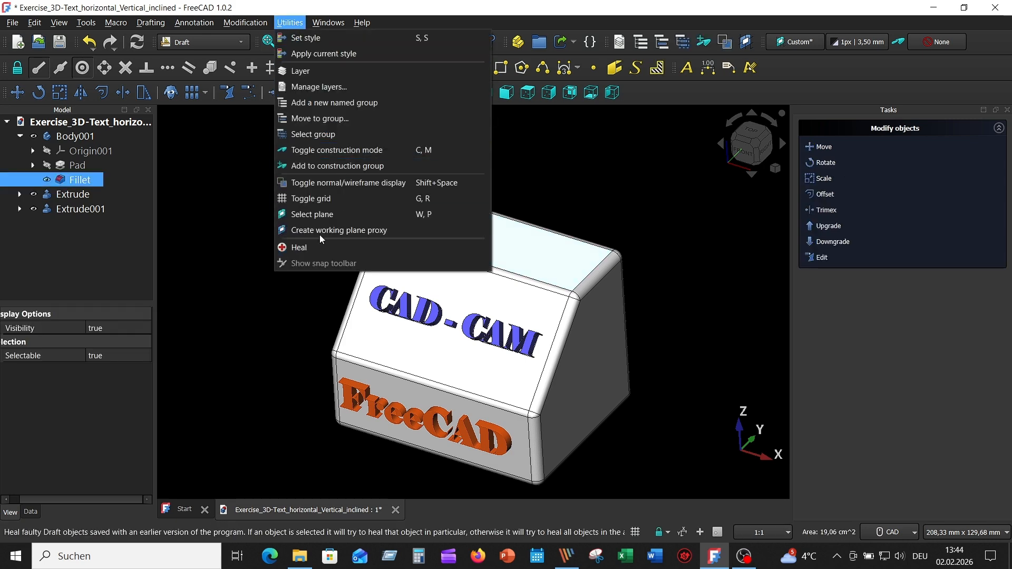
pyautogui.click(330, 211)
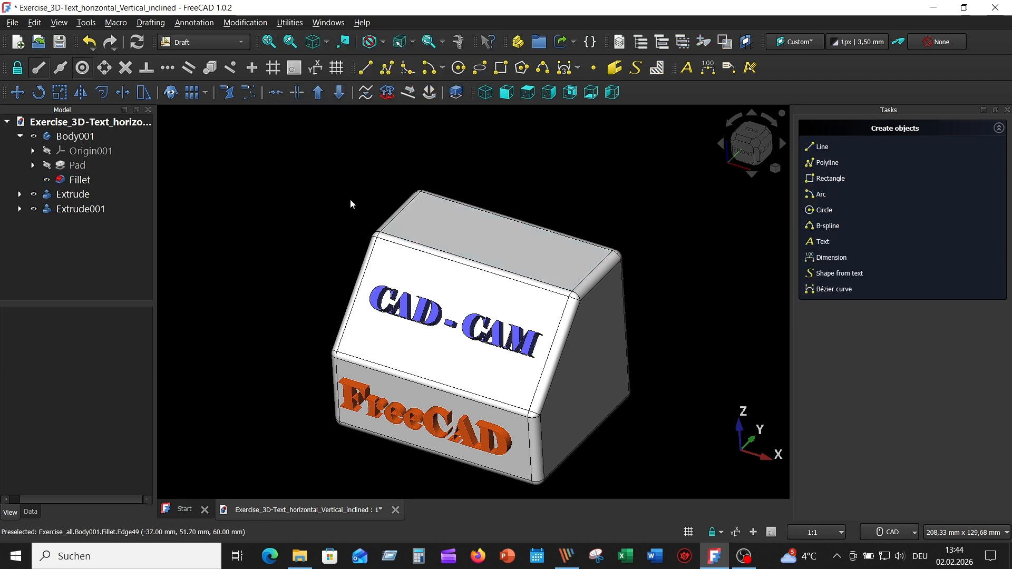
# Show the grid briefly to check the working plane, and align the view with the block's top face
pyautogui.click(337, 68)
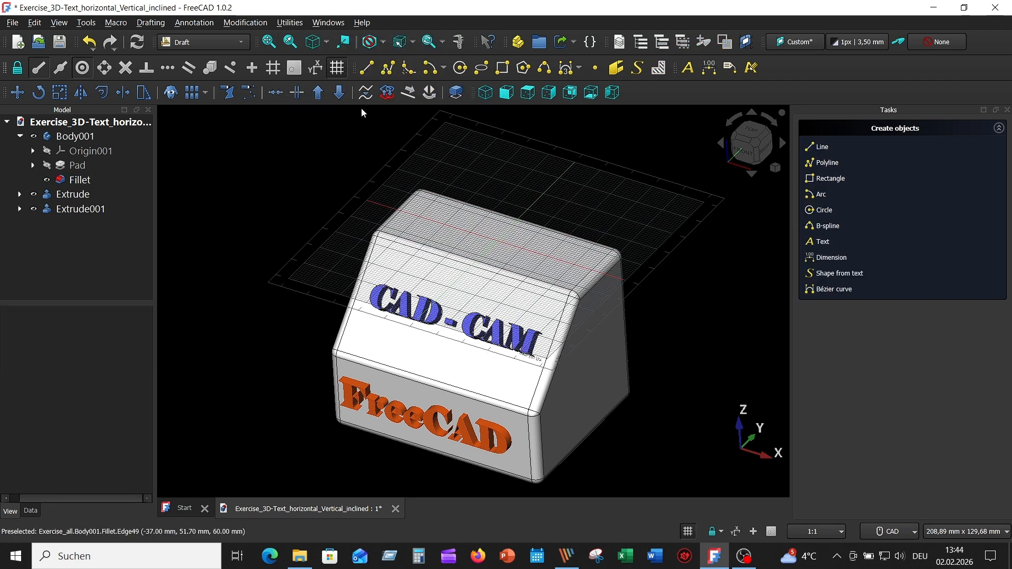
pyautogui.click(473, 232)
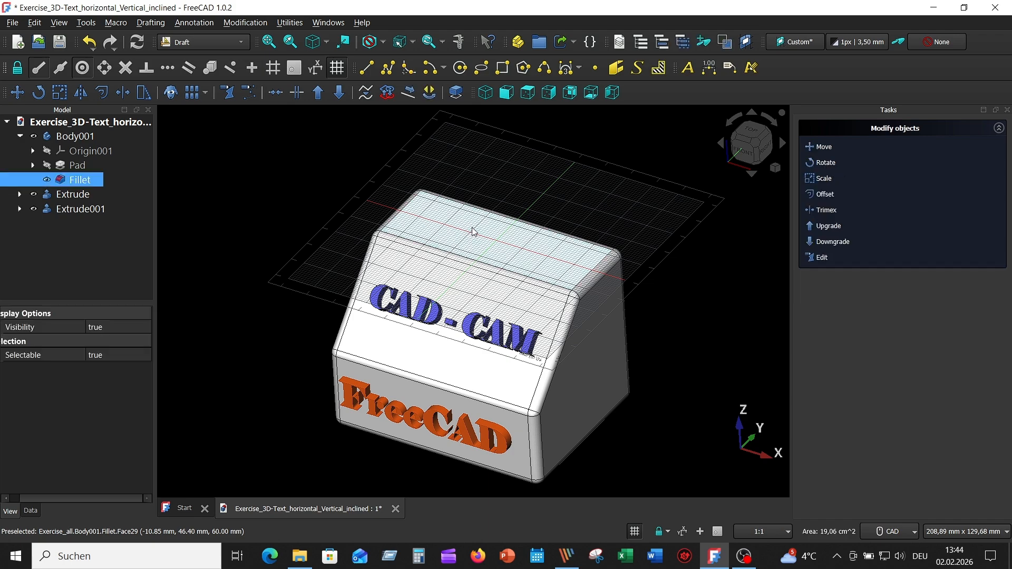
pyautogui.click(348, 44)
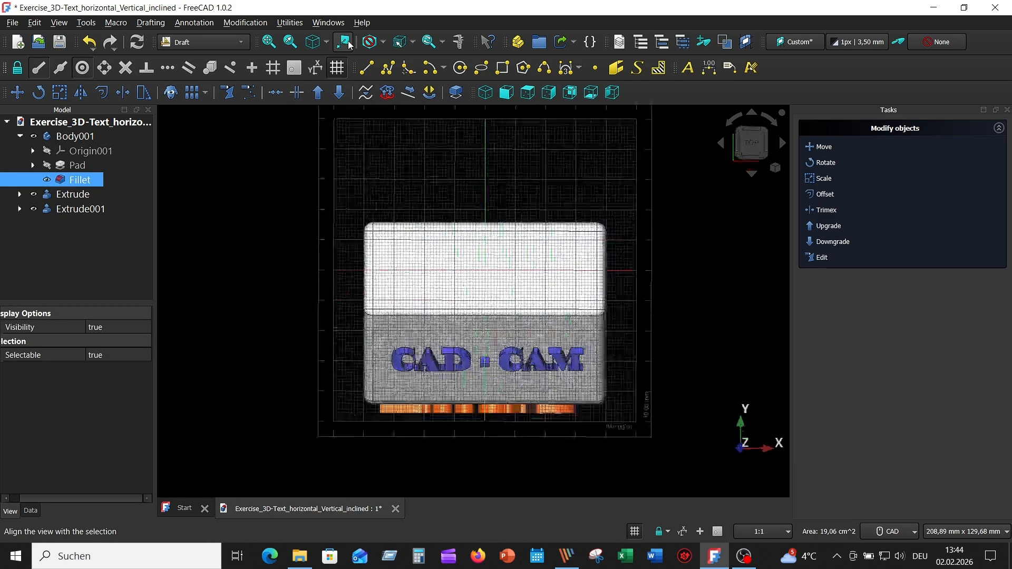
pyautogui.click(336, 68)
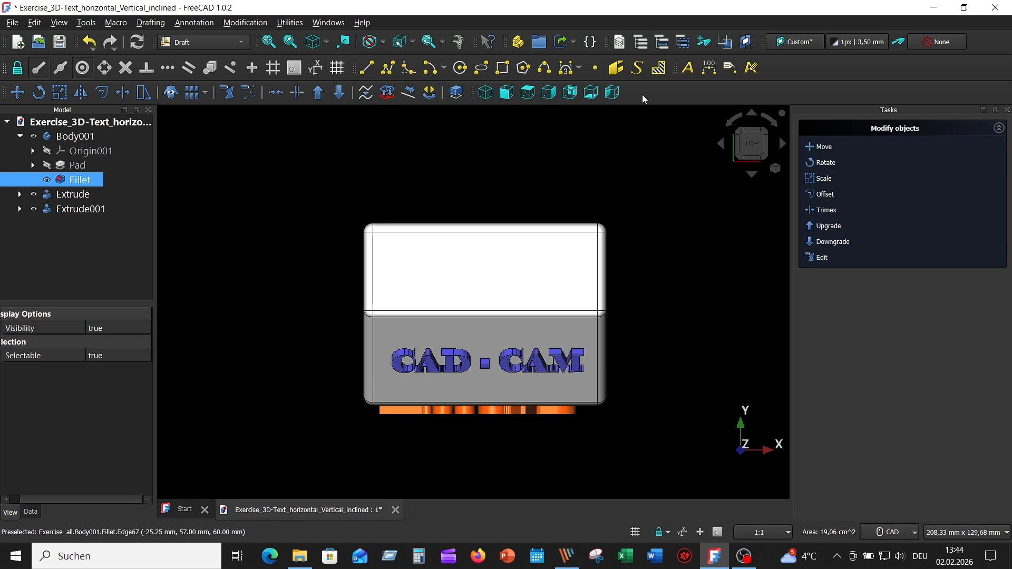
# Create a 10 mm high ShapeString "3D - TEXT" in font ELEPHNT.TTF on the top face at about X -31.18, Y 40.47, Z 60 mm
pyautogui.click(636, 68)
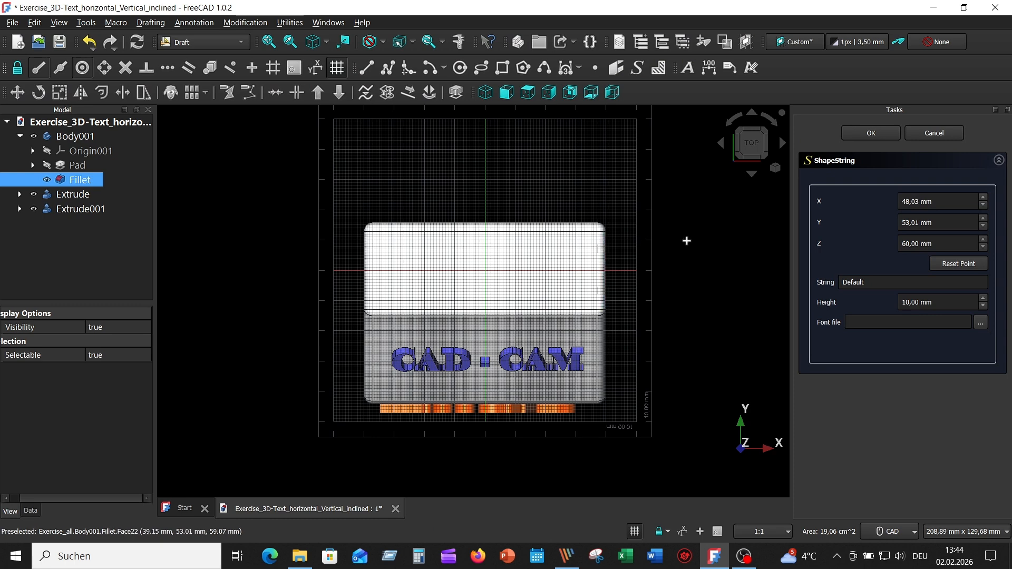
pyautogui.click(391, 281)
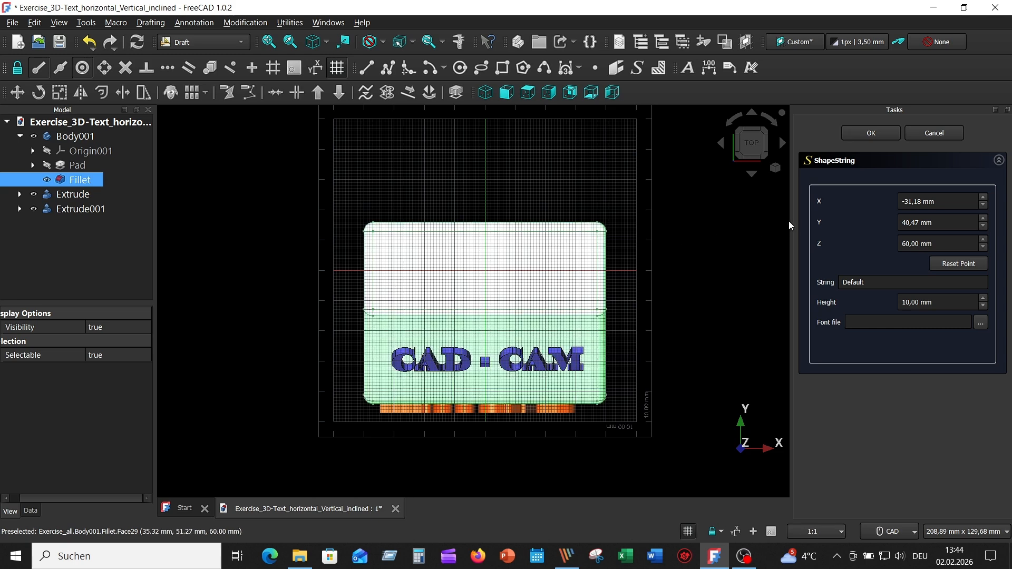
pyautogui.write('3D')
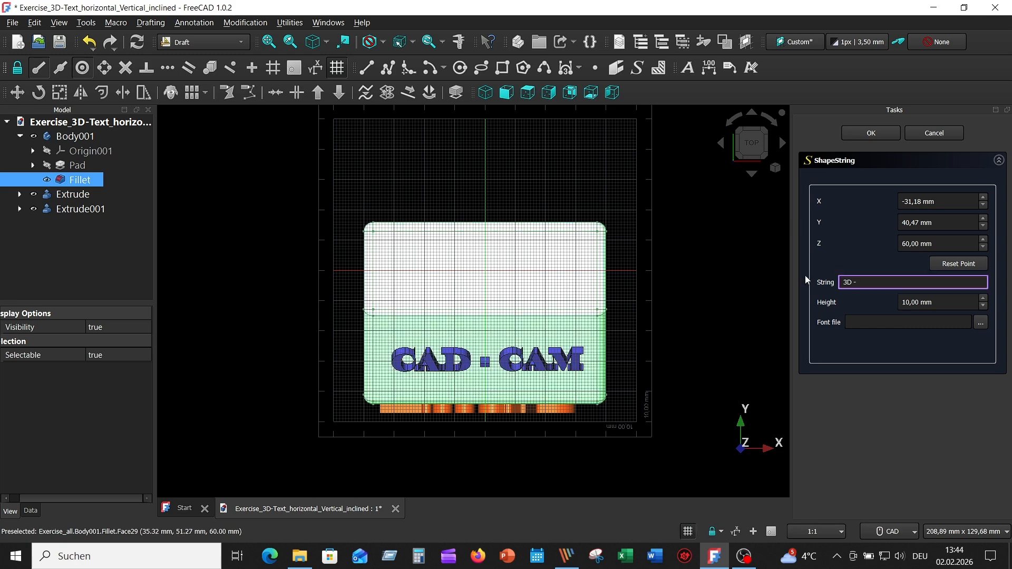
pyautogui.write(' - TEXT')
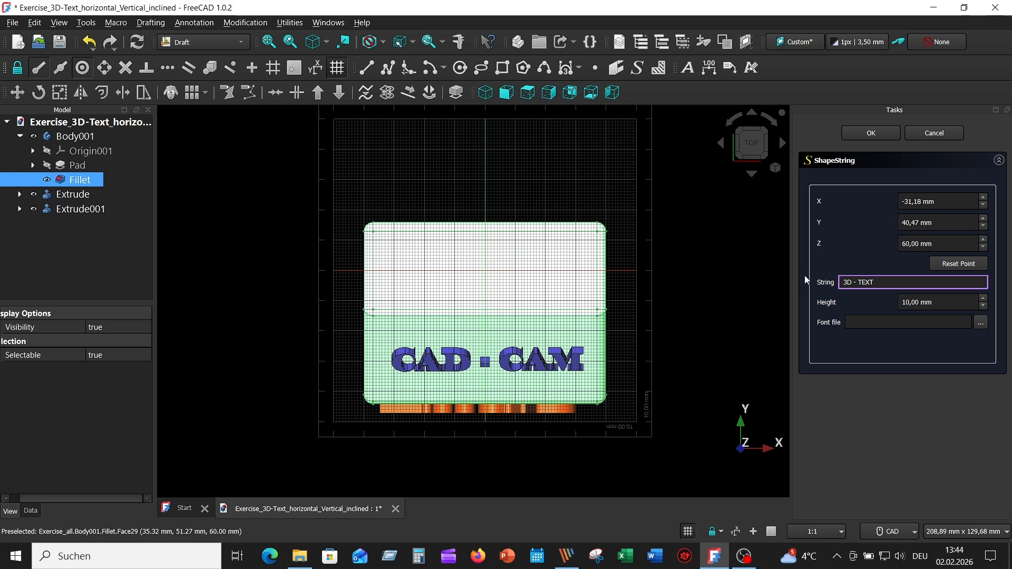
pyautogui.click(981, 323)
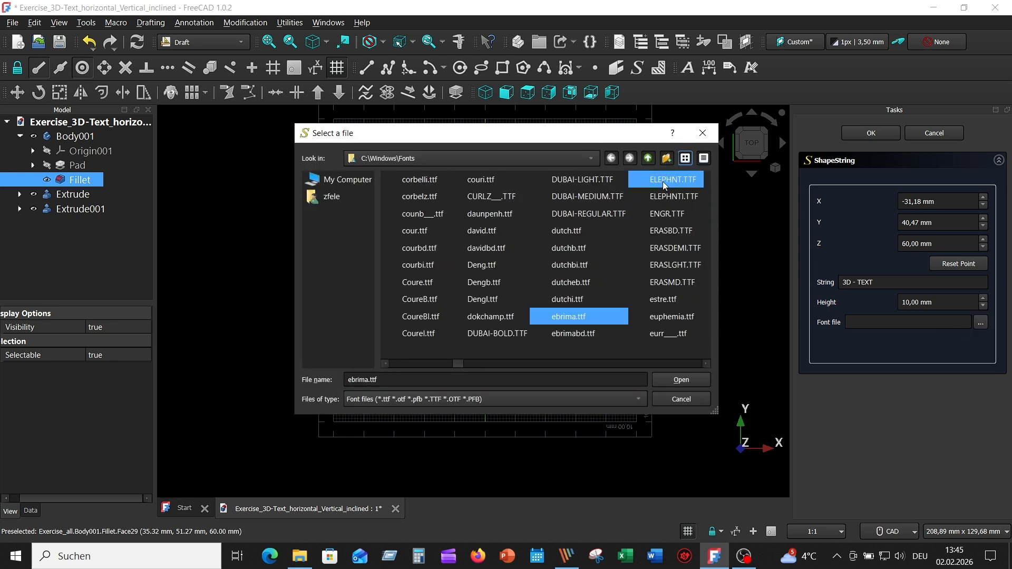
pyautogui.click(663, 181)
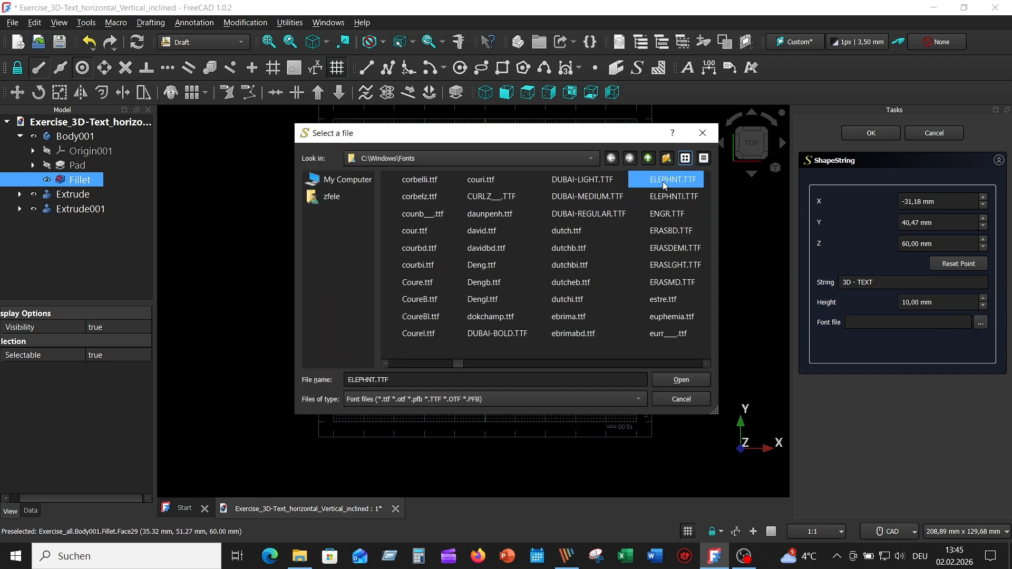
pyautogui.click(671, 378)
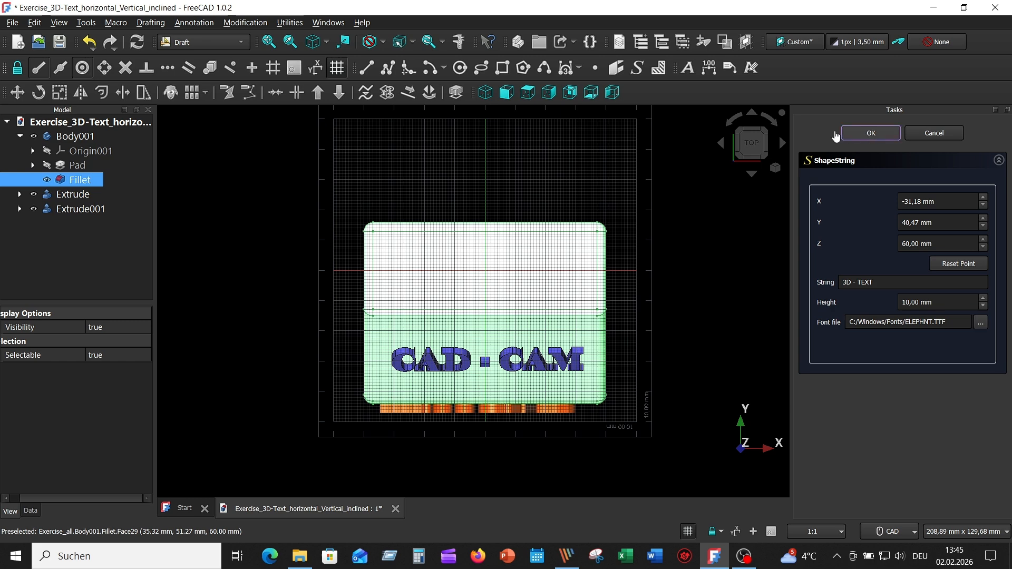
pyautogui.click(865, 132)
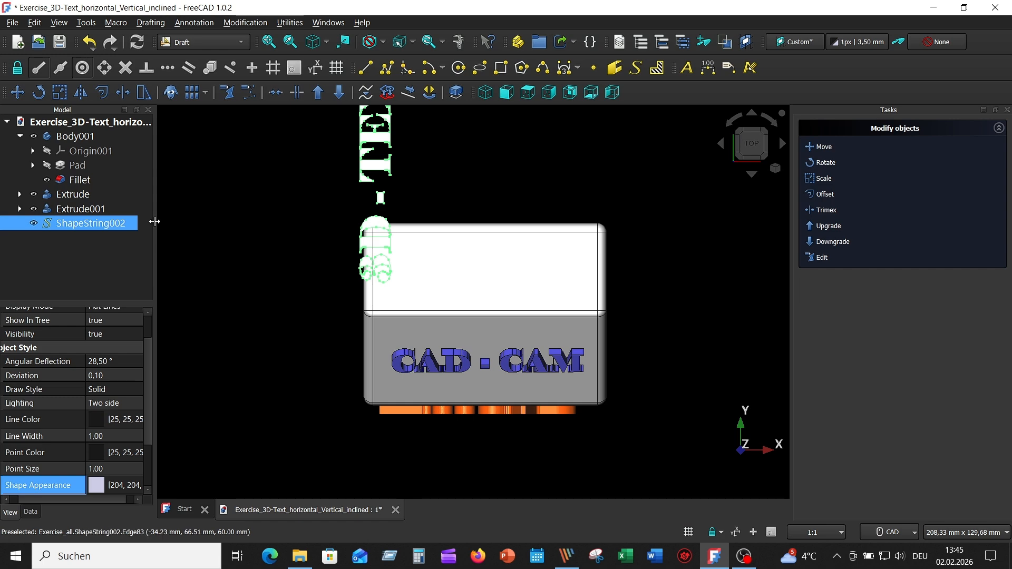
# Rotate the "3D - TEXT" text about 270.6° around its lower corner so it reads along the top face's length
pyautogui.click(824, 163)
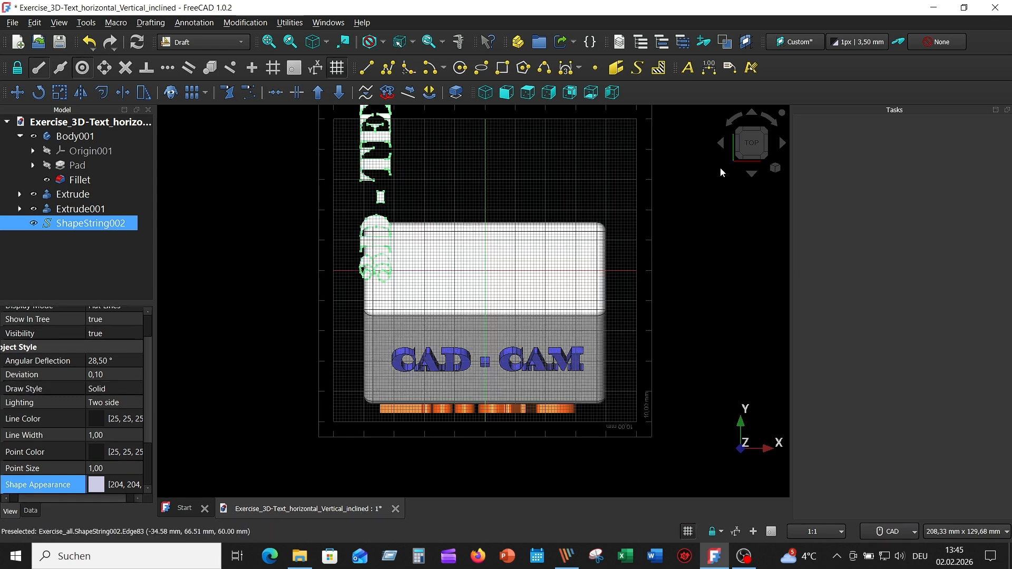
pyautogui.click(390, 279)
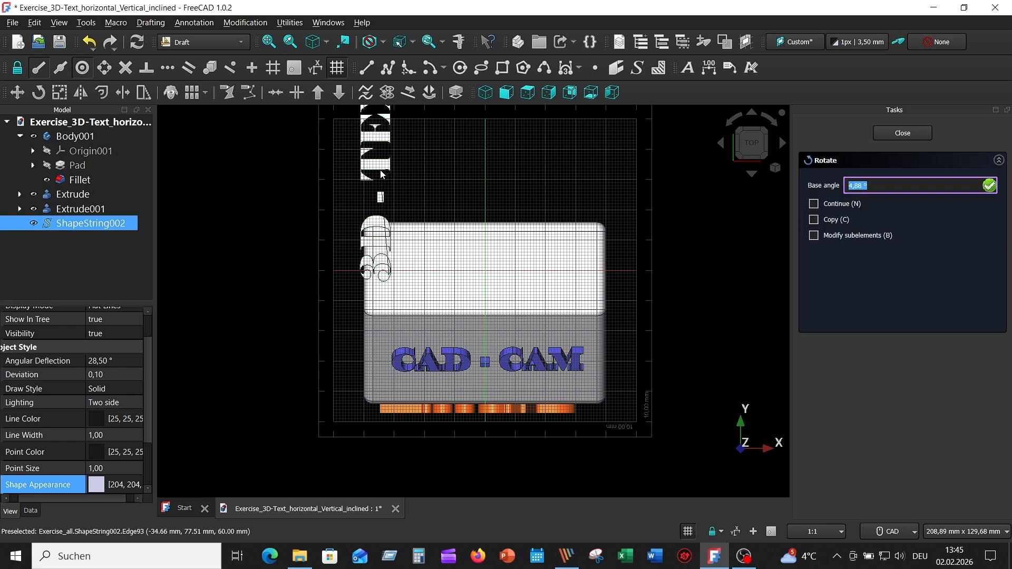
pyautogui.click(390, 173)
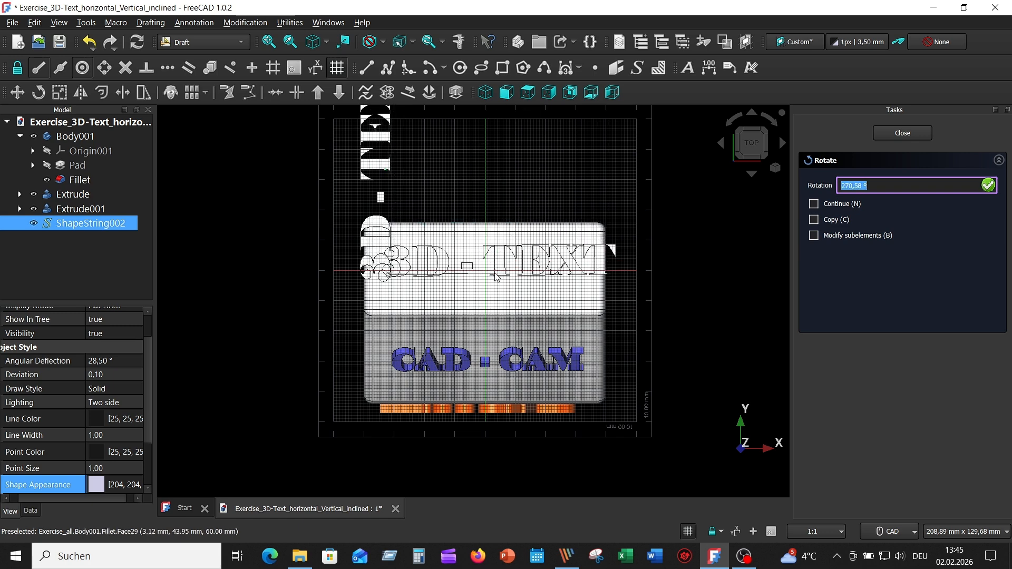
pyautogui.click(496, 275)
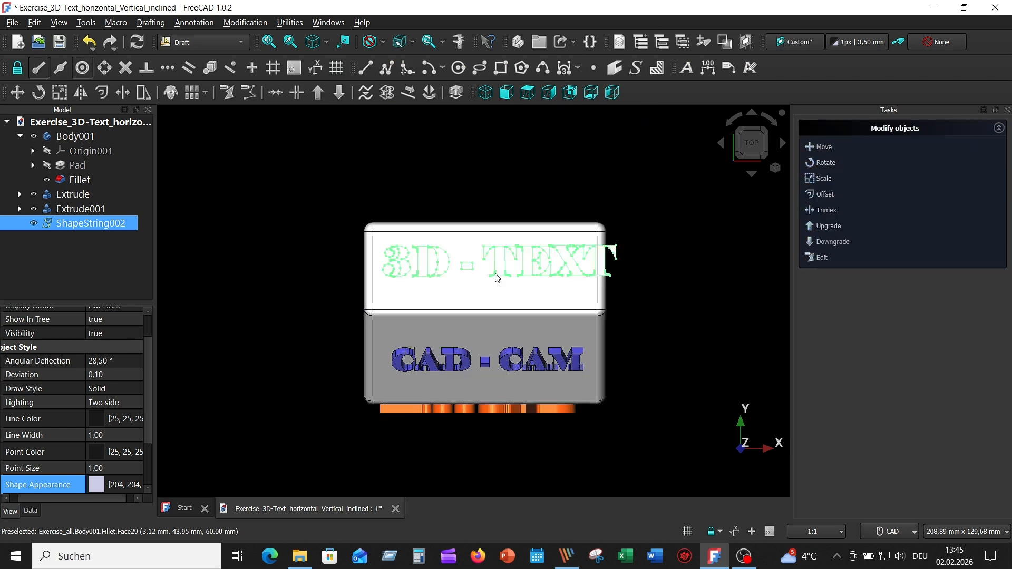
# Set the height of the "3D - TEXT" ShapeString to 8 mm
pyautogui.doubleClick(129, 224)
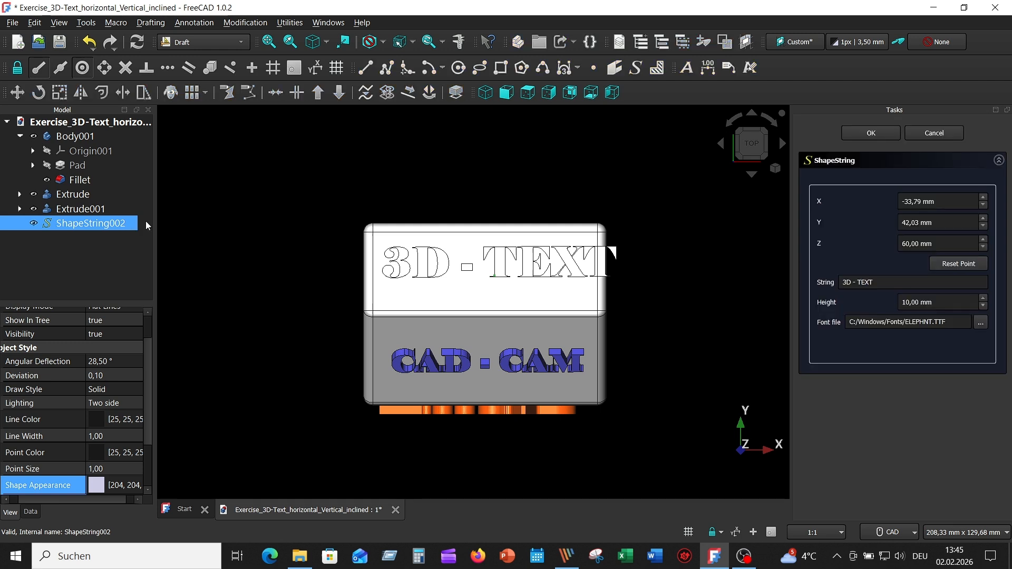
pyautogui.click(984, 306)
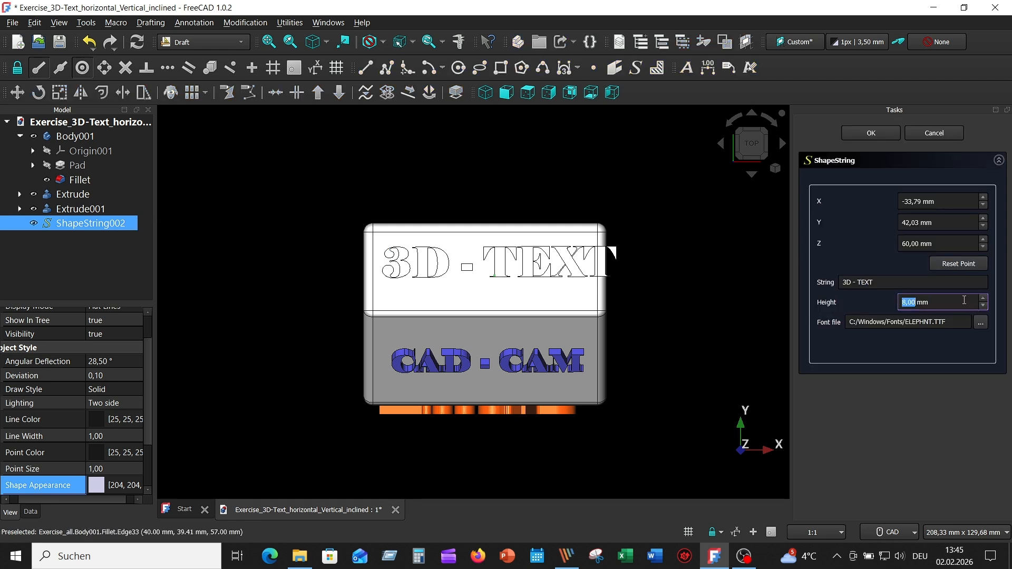
pyautogui.click(964, 300)
pyautogui.click(871, 134)
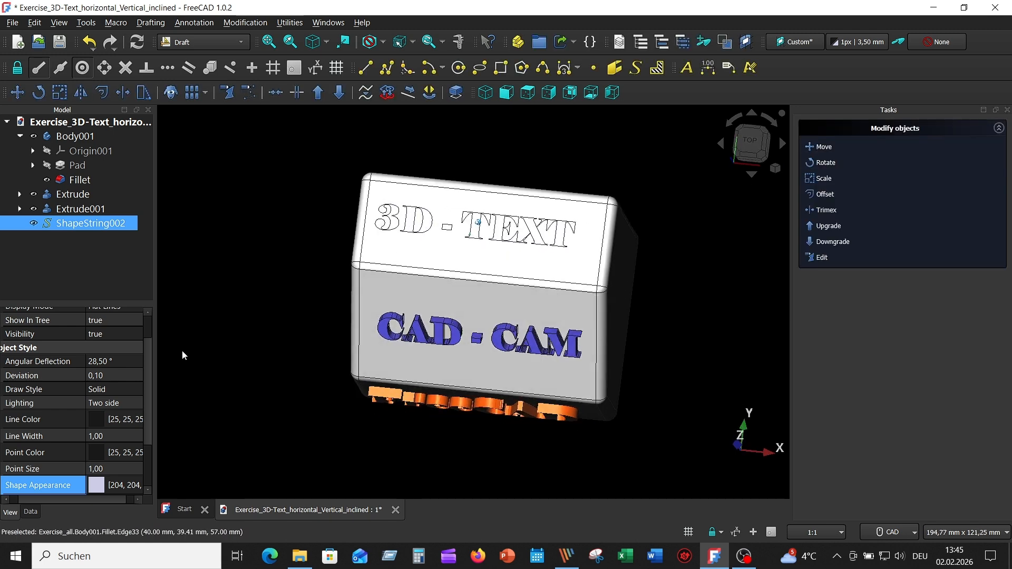
# Set the shape appearance of the "3D - TEXT" text to black, #000000
pyautogui.click(101, 485)
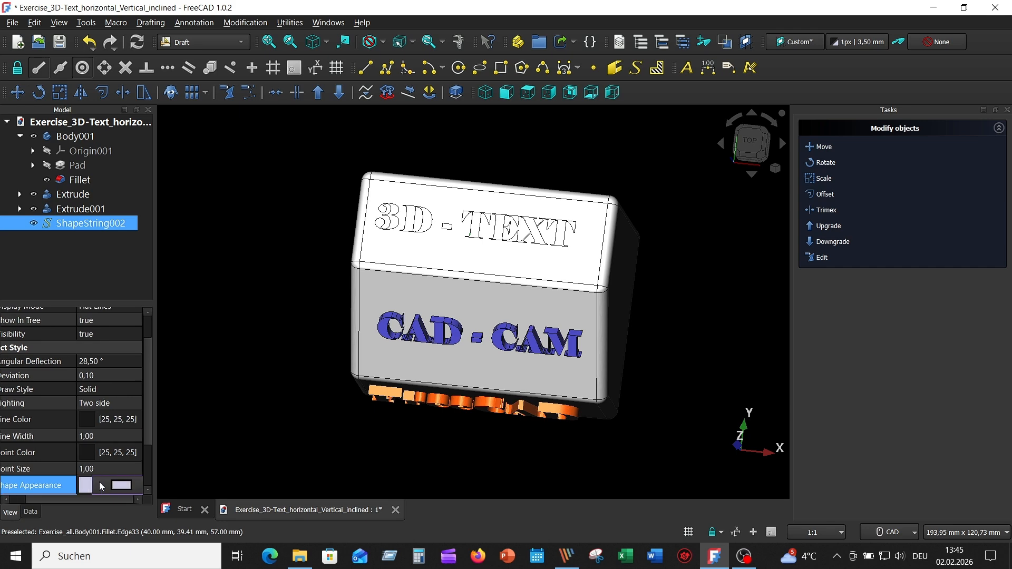
pyautogui.click(121, 485)
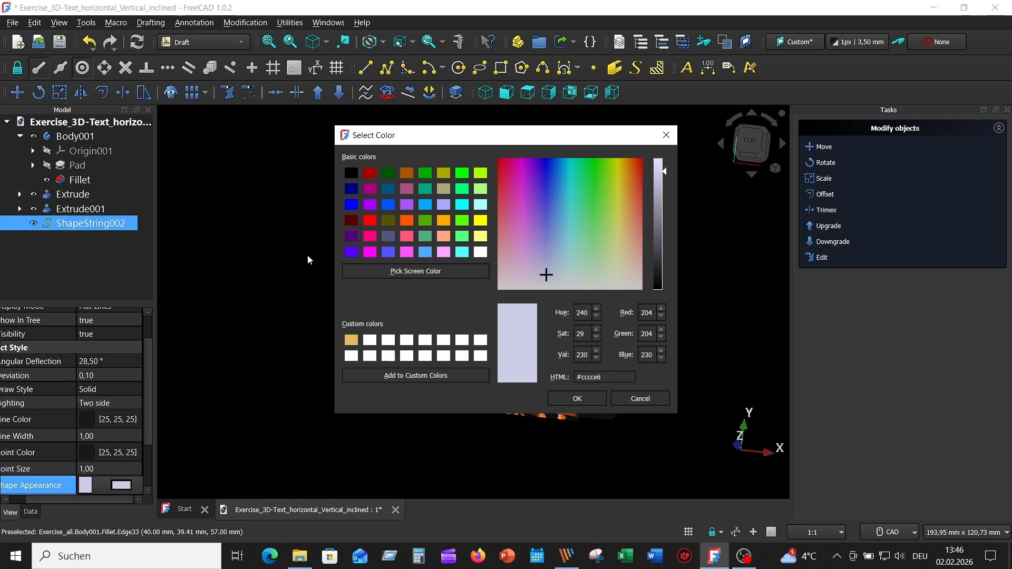
pyautogui.click(352, 174)
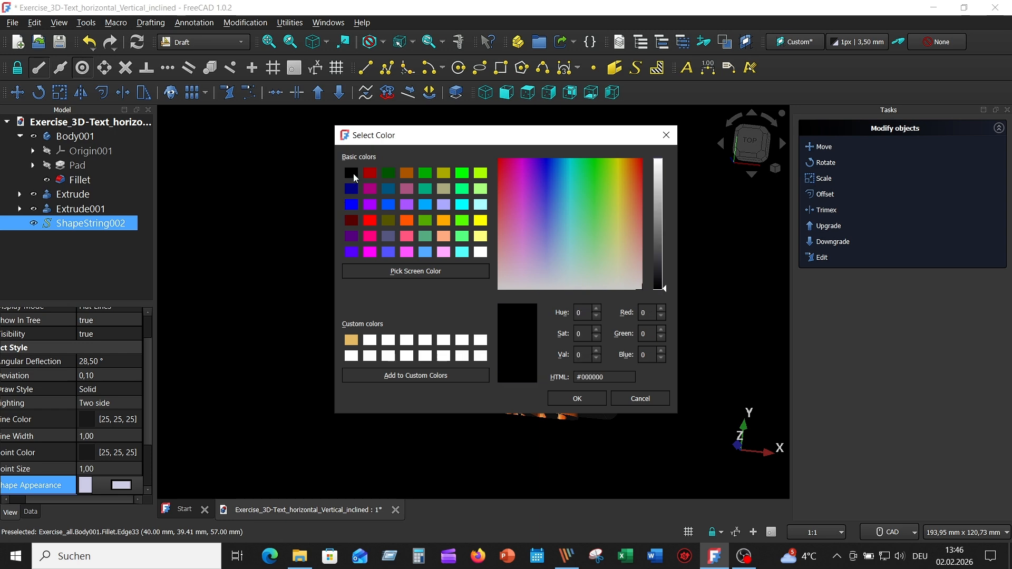
pyautogui.click(578, 398)
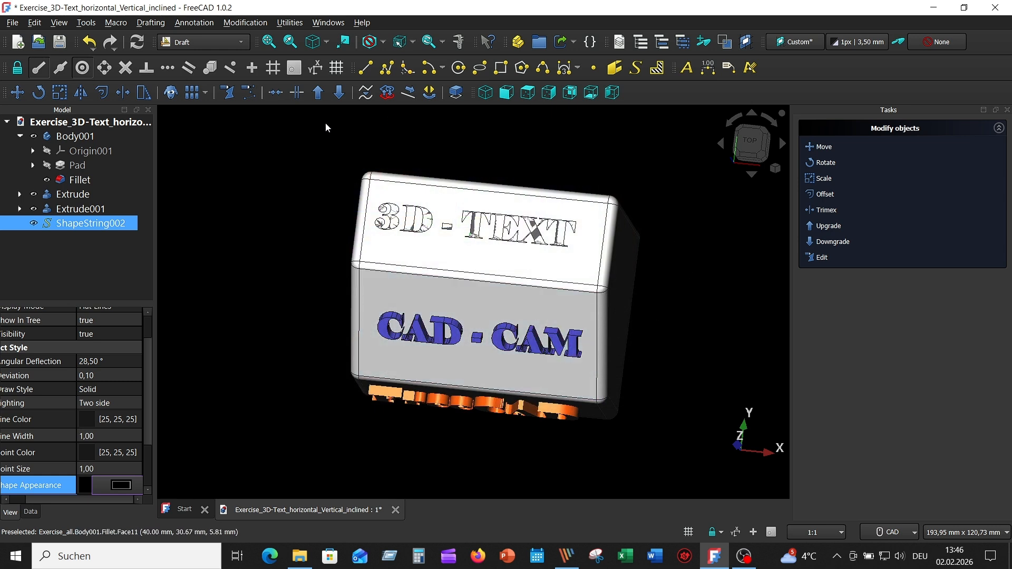
# Switch to the Part workbench and extrude the "3D - TEXT" text 3 mm along its normal
pyautogui.click(243, 40)
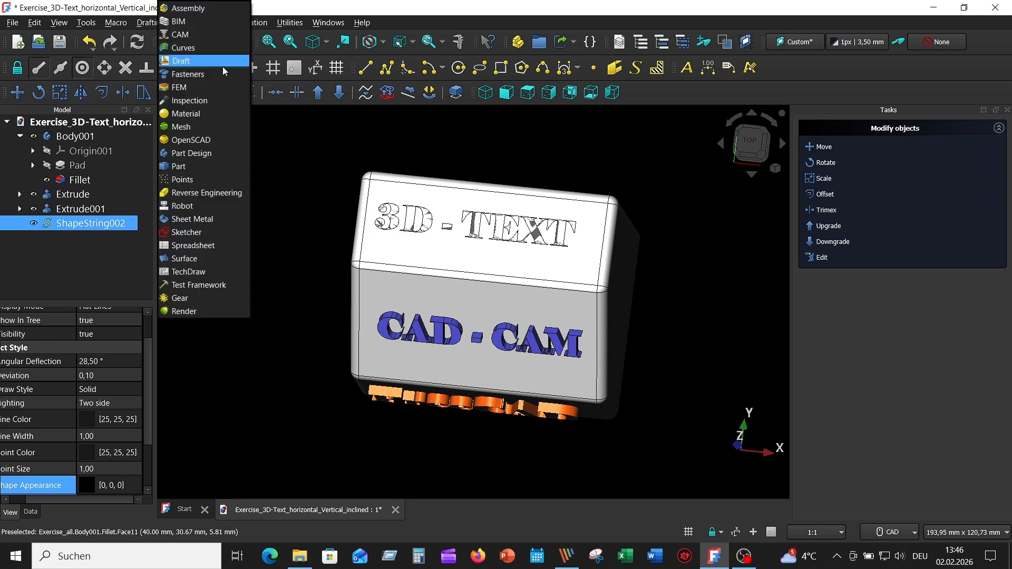
pyautogui.click(208, 168)
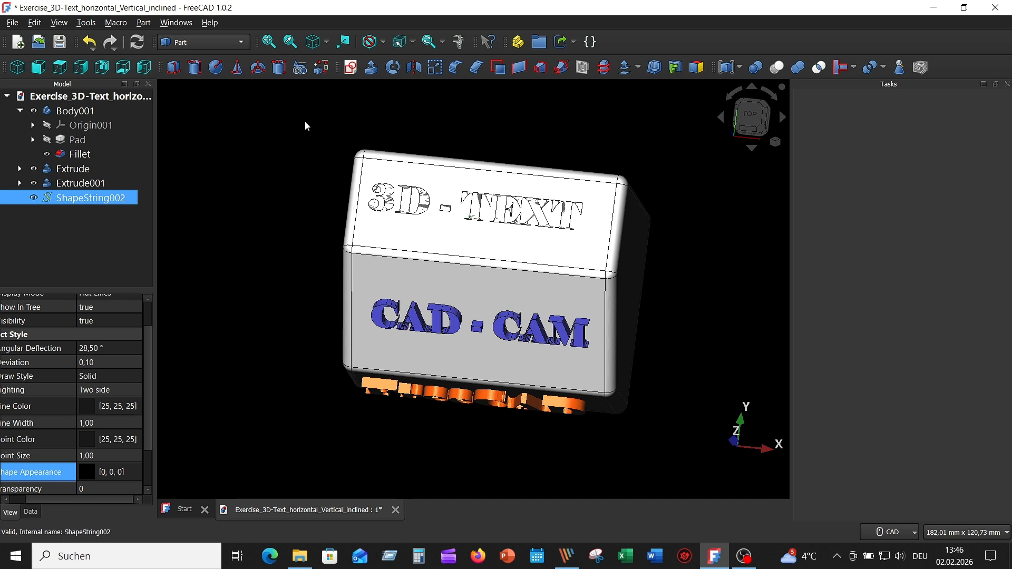
pyautogui.click(371, 67)
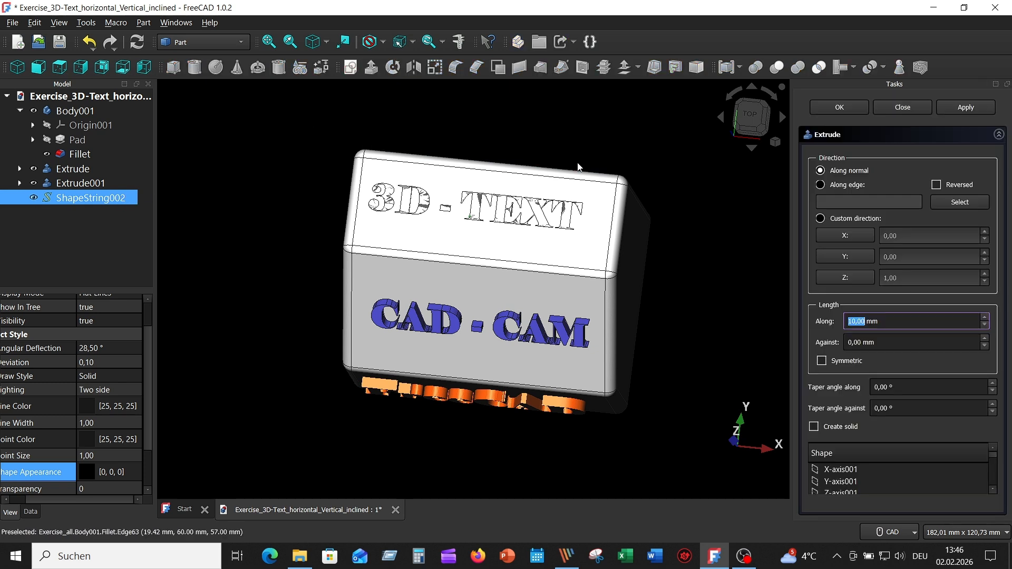
pyautogui.moveTo(924, 322); pyautogui.dragTo(795, 309)
pyautogui.write('3')
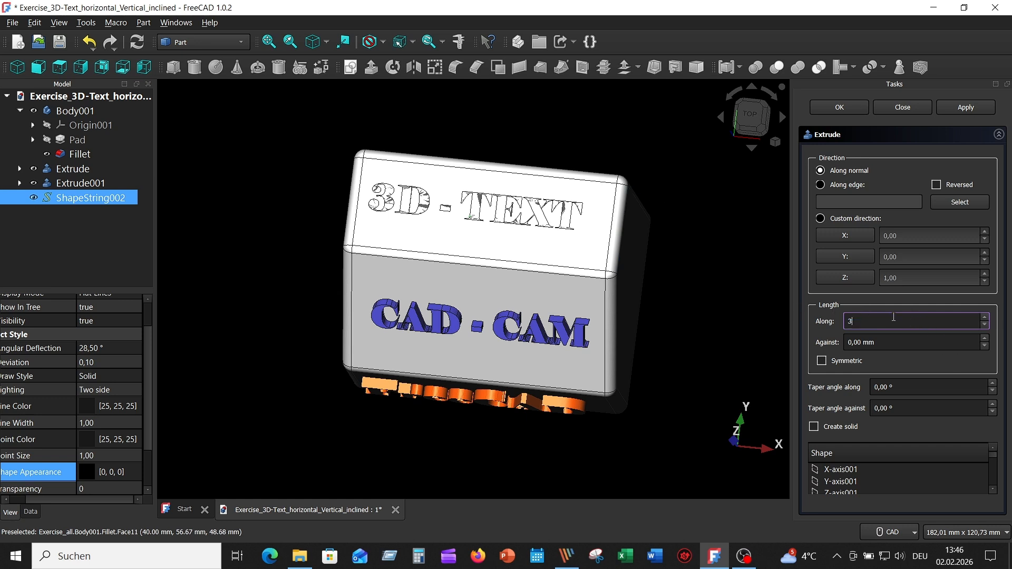
pyautogui.click(963, 107)
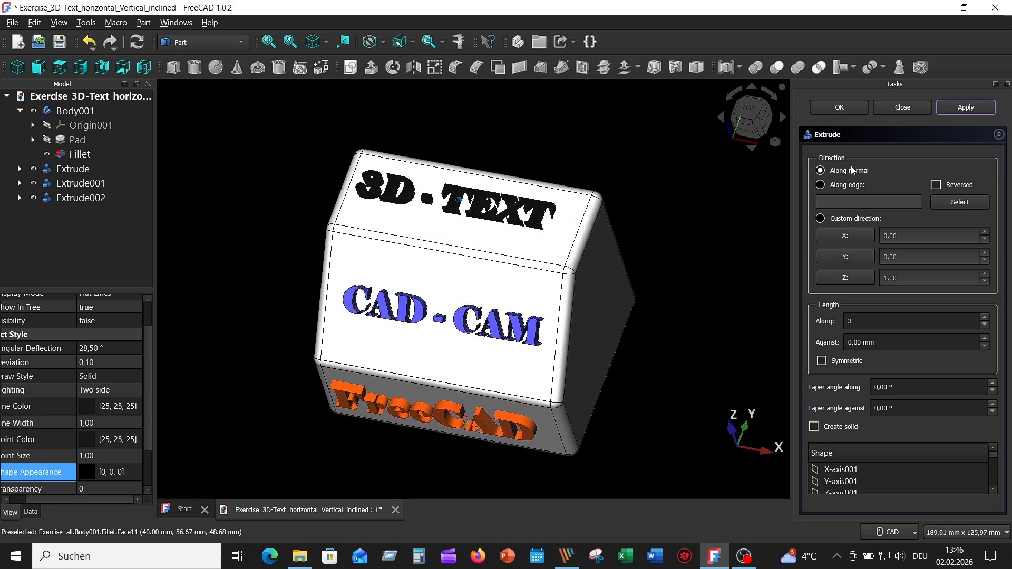
pyautogui.click(840, 108)
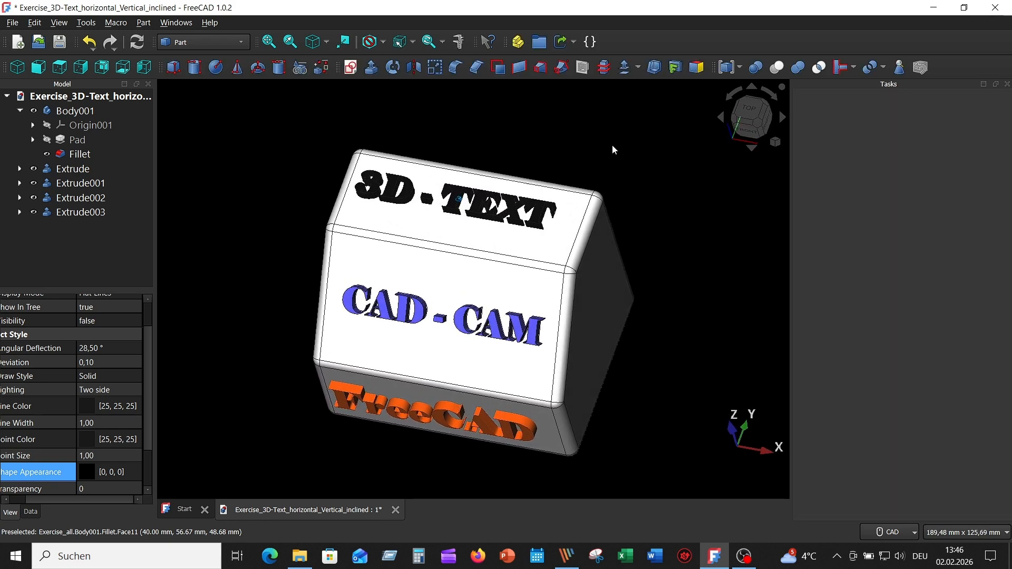
# Delete the duplicate "3D - TEXT" extrusion, Extrude003, and set the remaining "3D - TEXT" extrusion's display mode to Shaded
pyautogui.click(103, 211)
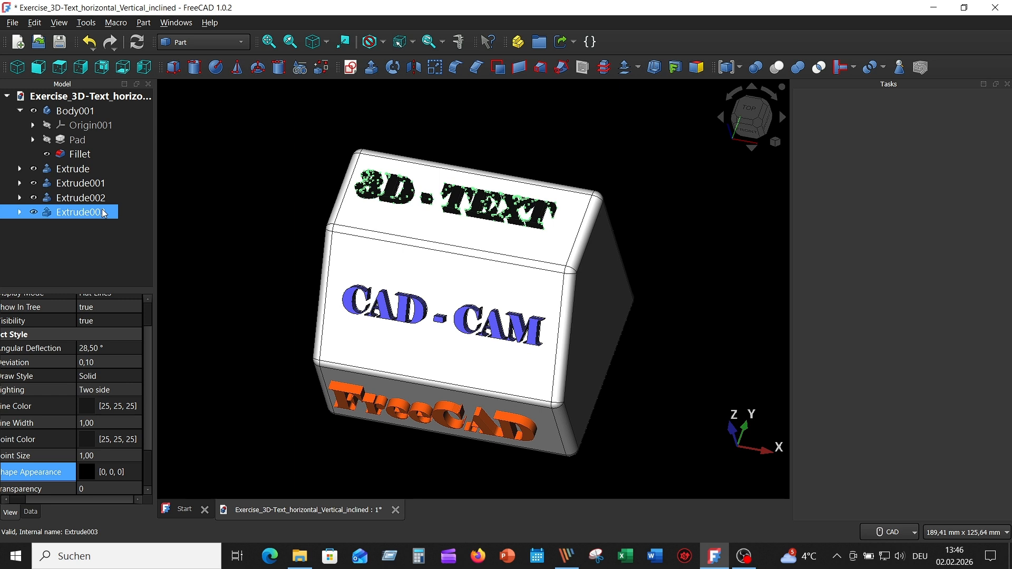
pyautogui.press('Delete')
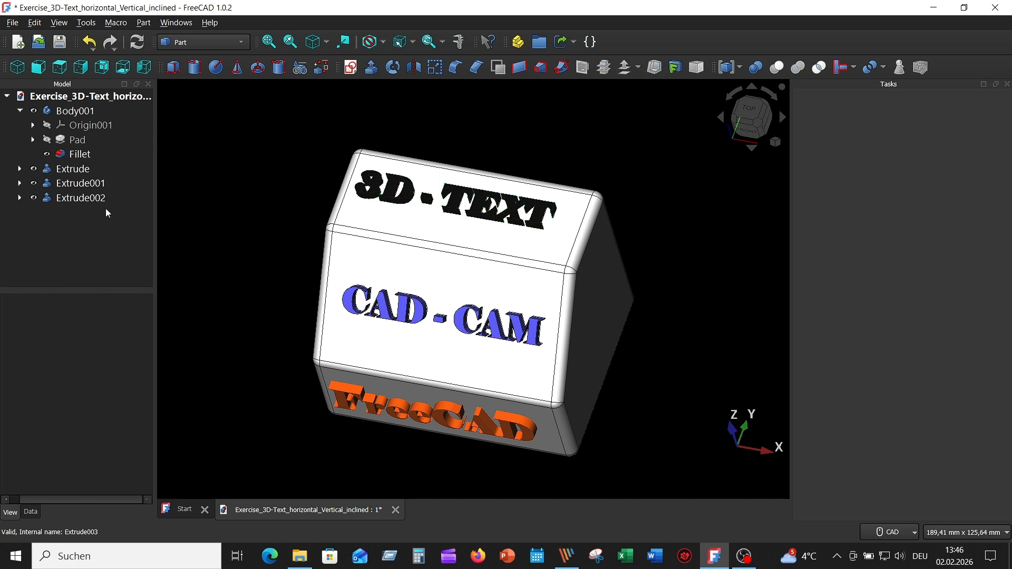
pyautogui.click(96, 200)
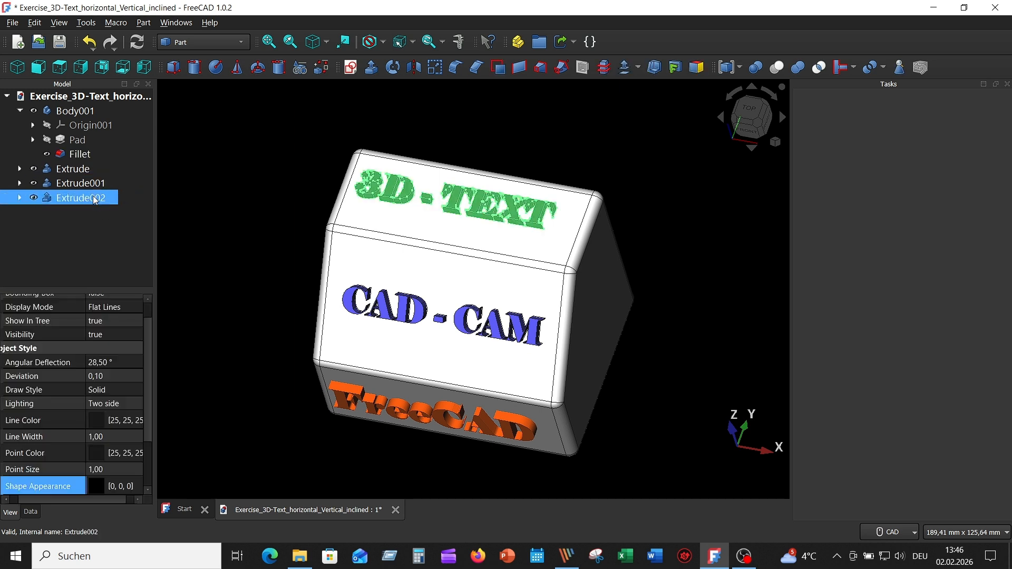
pyautogui.scroll(1, 134, 344)
pyautogui.click(129, 329)
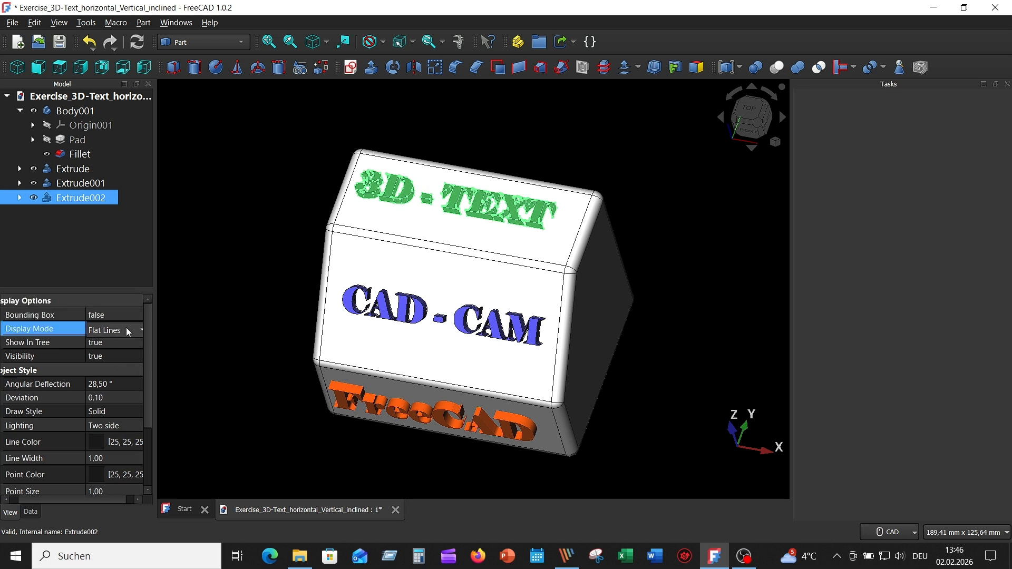
pyautogui.click(134, 330)
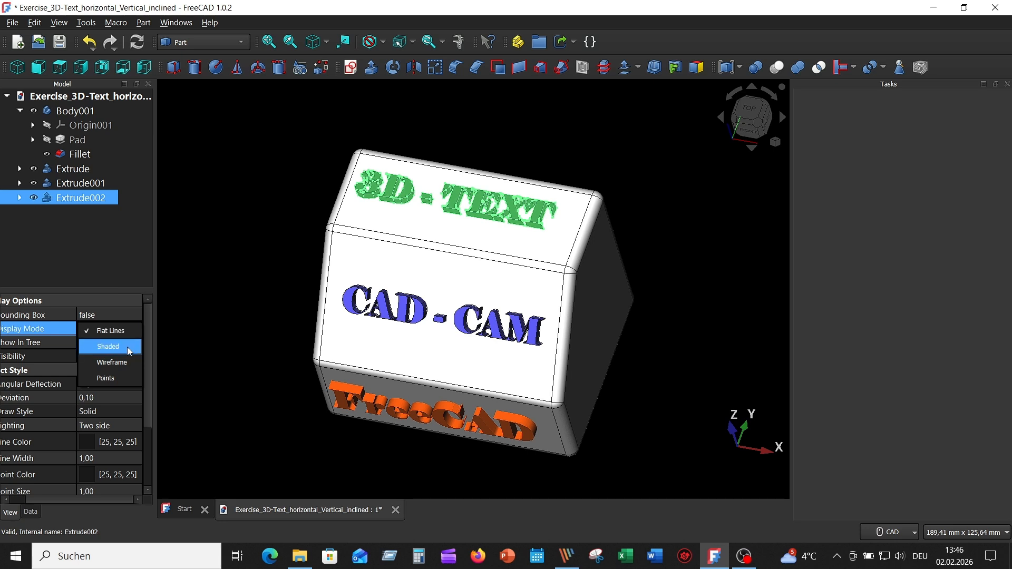
pyautogui.click(129, 348)
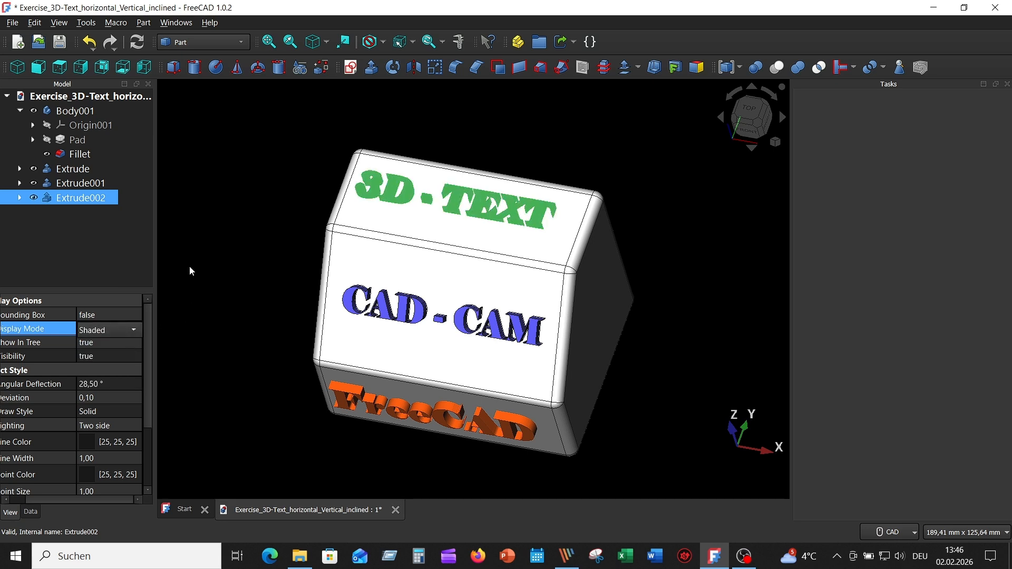
pyautogui.click(227, 257)
# Set the display mode of the "CAD - CAM" extrusion on the inclined face to Shaded
pyautogui.click(111, 183)
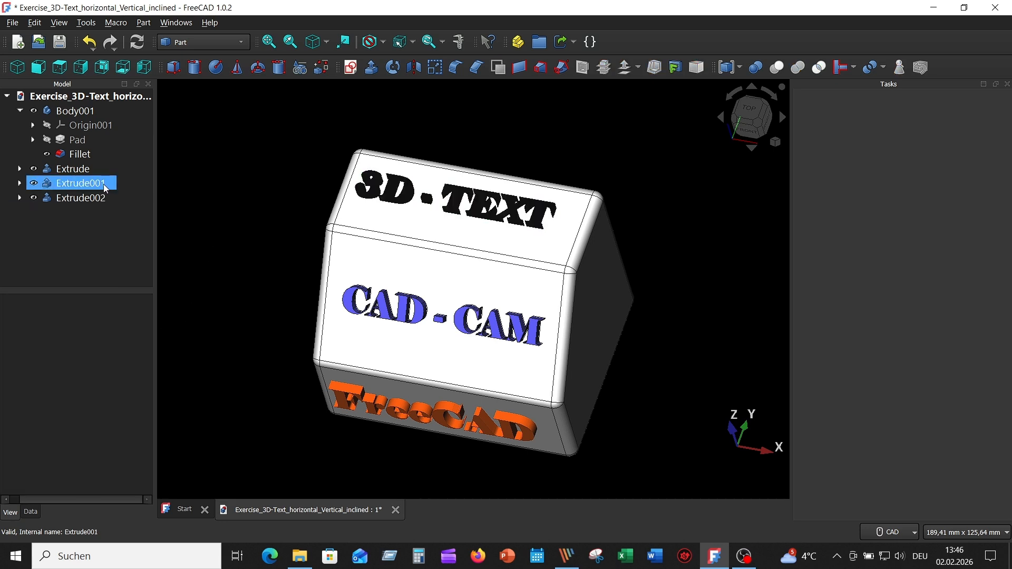
pyautogui.click(132, 330)
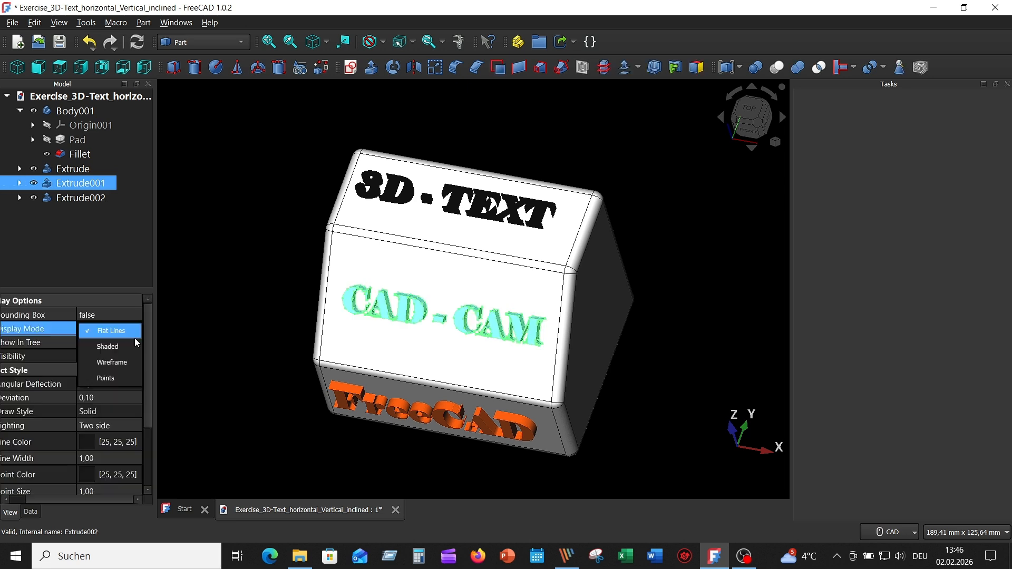
pyautogui.click(133, 346)
pyautogui.click(243, 295)
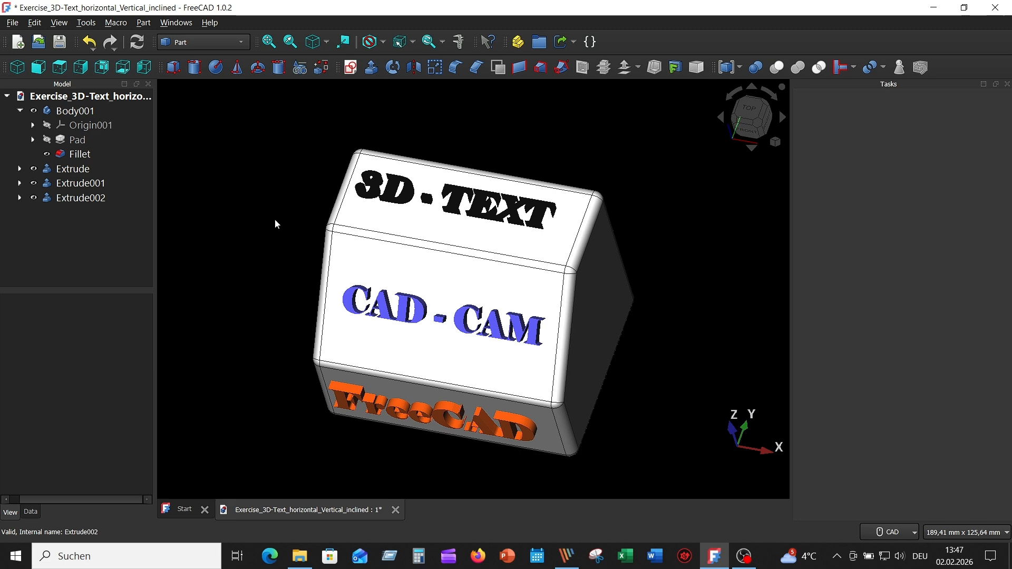
pyautogui.moveTo(463, 298); pyautogui.dragTo(681, 266, button='middle')
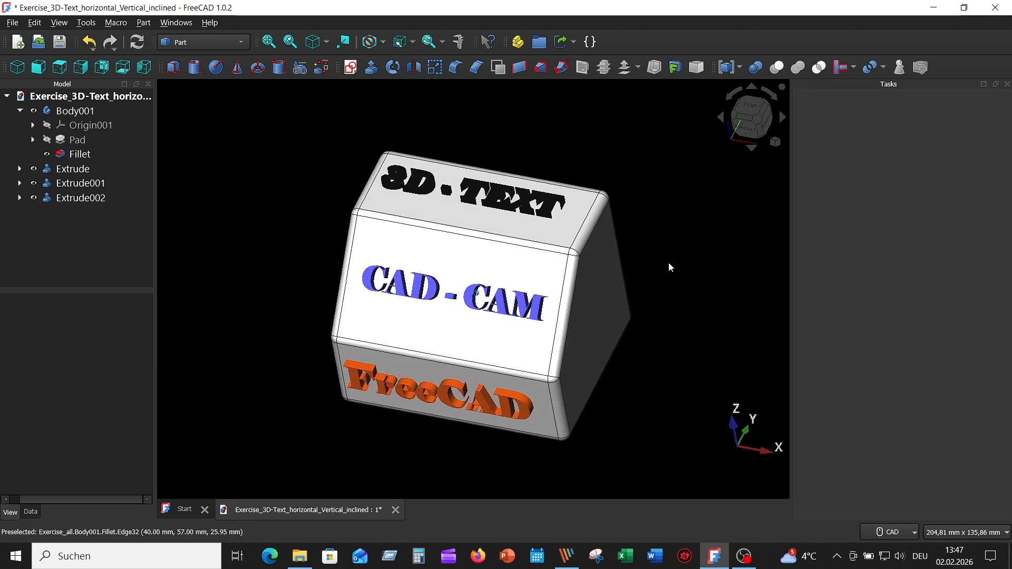